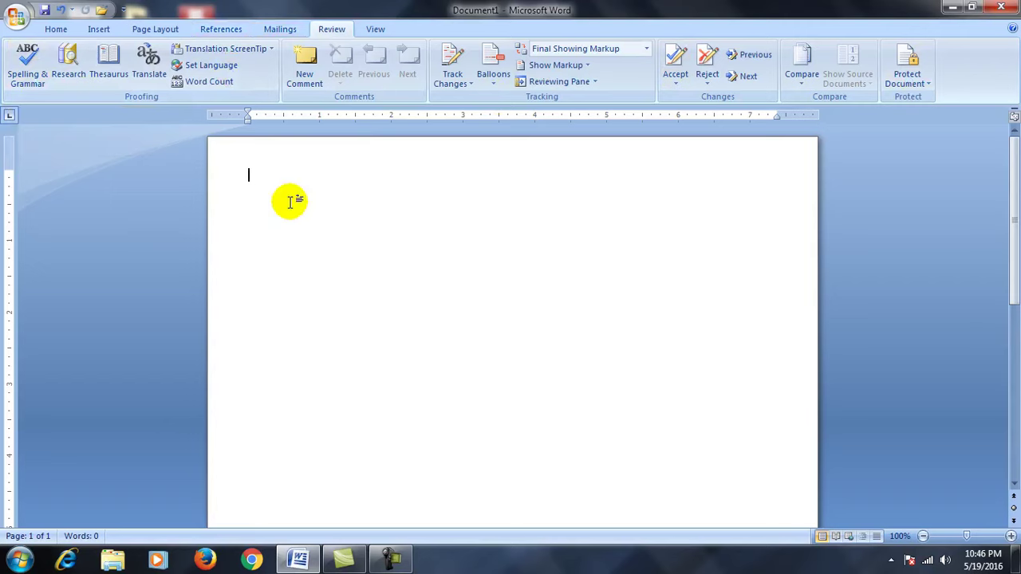
Type the misspelled sample text 'This isw the mien , andin the maon system,. "you' into the blank document.
type("This isw the m")
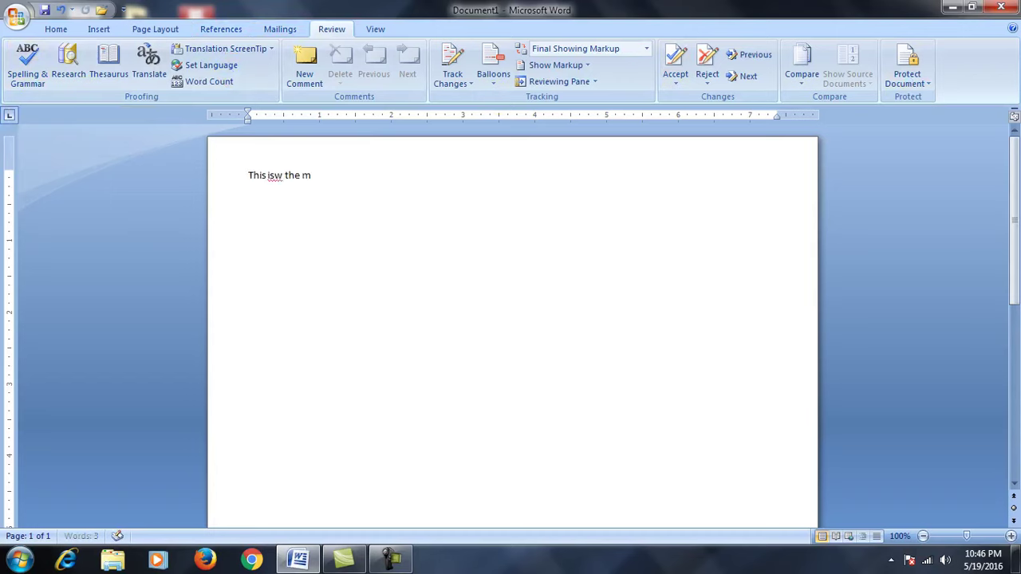
type("ien ")
type(",")
type(" andin the mao")
type("n ")
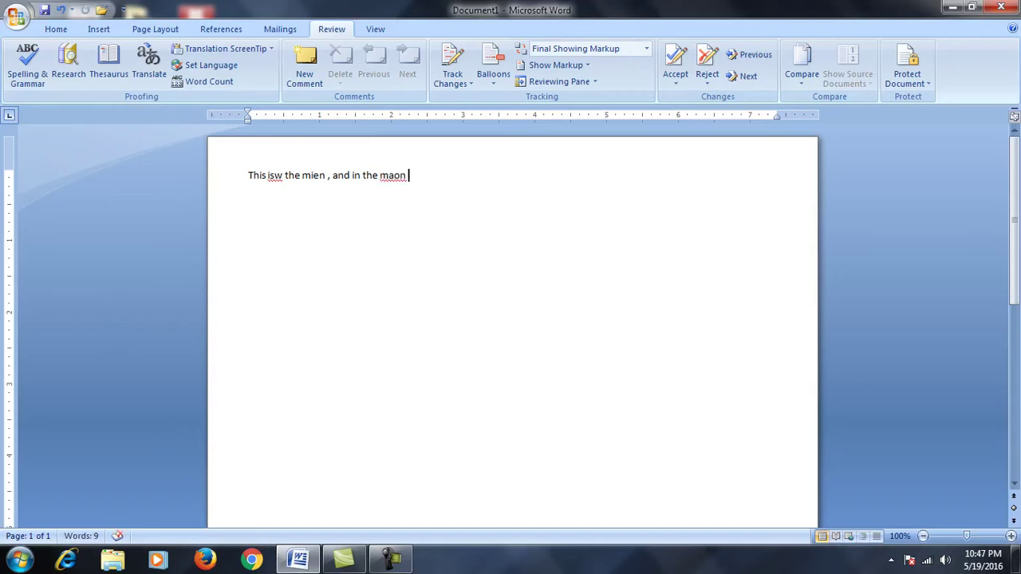
type("system,.")
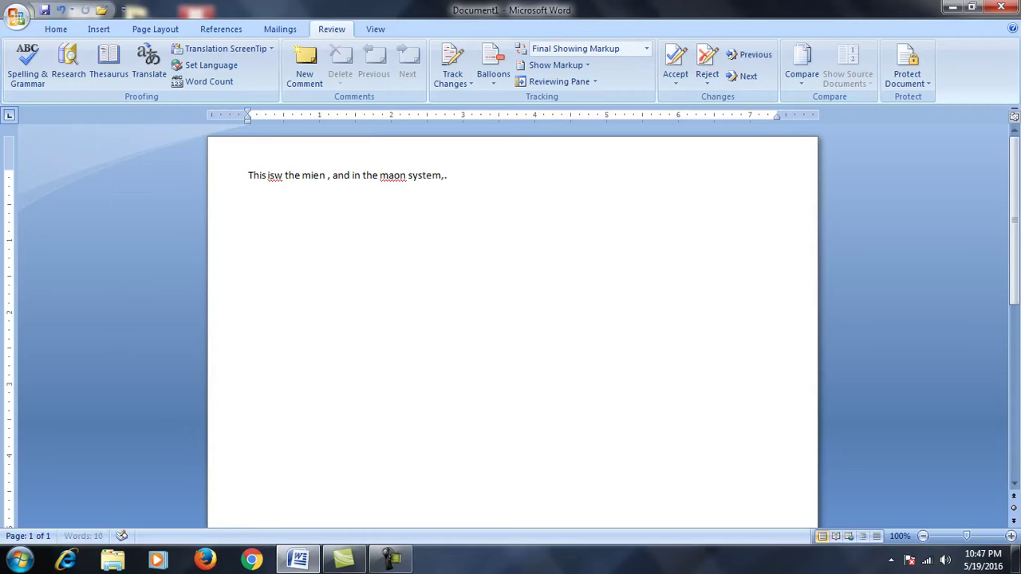
type(" \"you")
Copy the phrase starting at 'isw' and paste it repeatedly to build a 311-word paragraph.
left_click(282, 244)
left_click(479, 174)
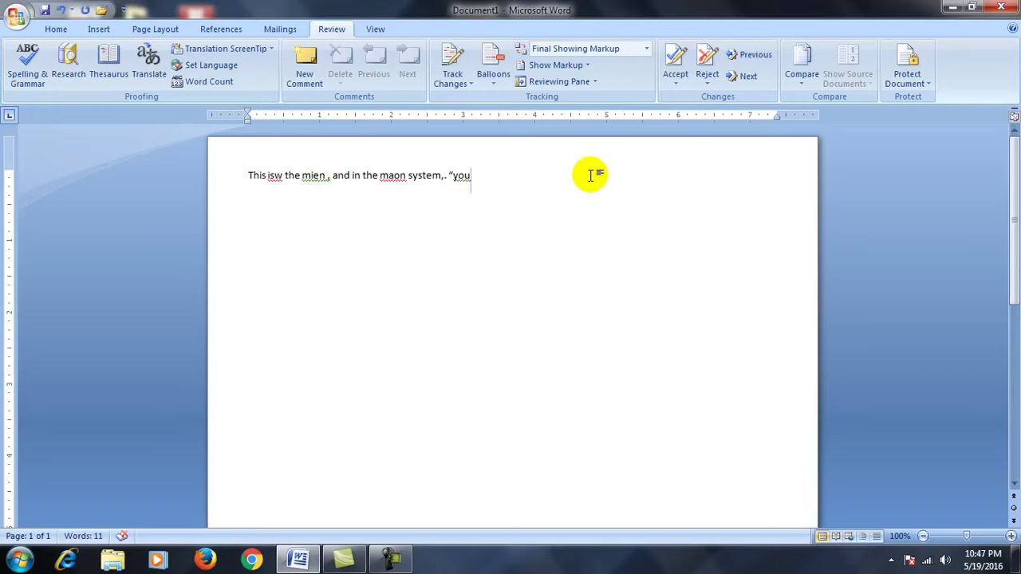
key("shift+Left")
key("shift+Left")
key("shift+Left")
key("shift+Left")
key("shift+Left")
key("shift+Left")
key("shift+Left")
key("shift+Left")
key("shift+Left")
key("shift+Left")
key("shift+Left")
key("shift+Left")
key("shift+Right")
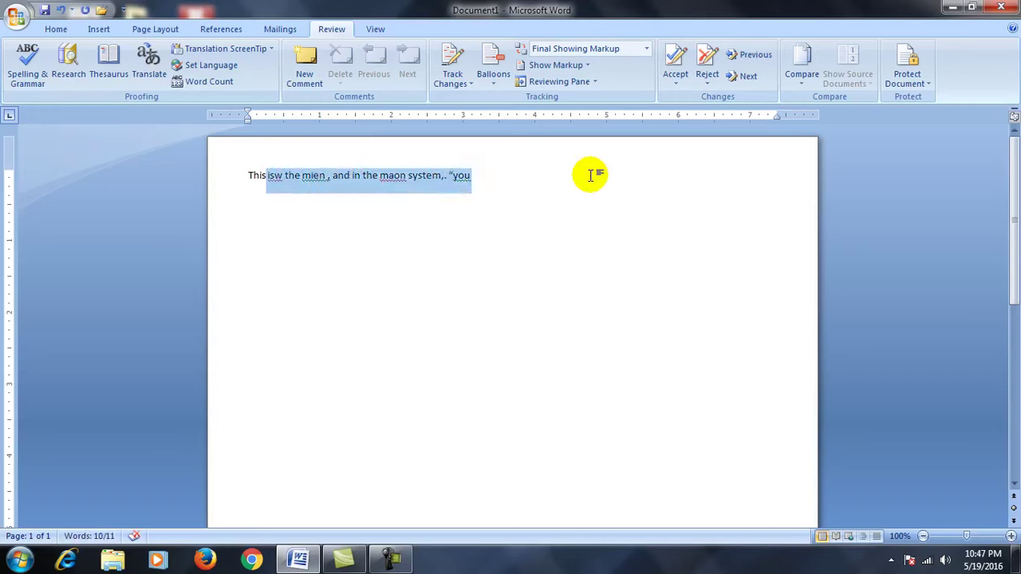
key("ctrl+c")
key("ctrl+v")
key("ctrl+v")
key("ctrl+v")
key("ctrl+v")
key("ctrl+v")
key("ctrl+v")
key("ctrl+v")
key("ctrl+v")
key("ctrl+v")
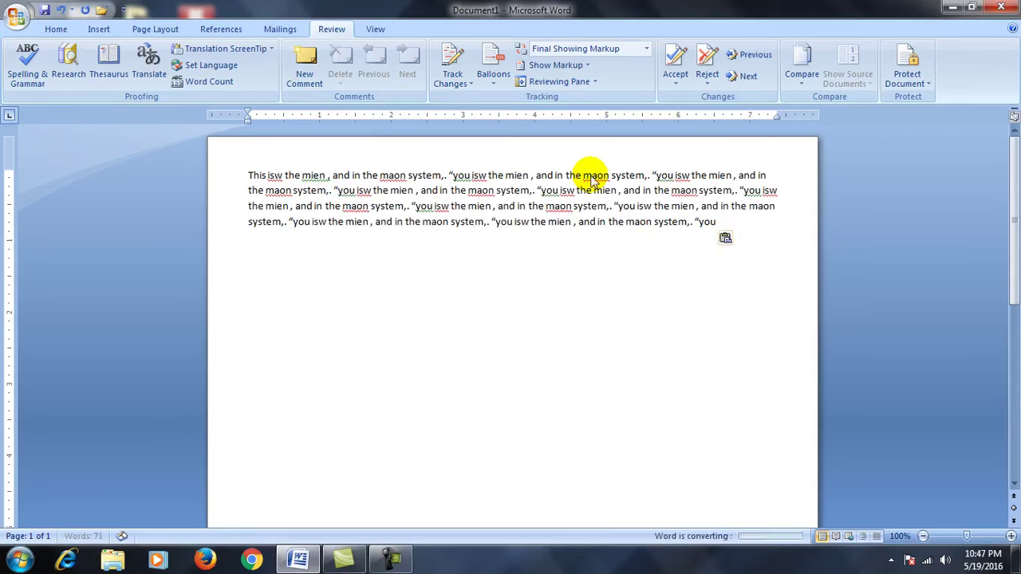
key("ctrl+v")
key("ctrl+v")
key("ctrl+v")
key("ctrl+v")
key("ctrl+v")
key("ctrl+v")
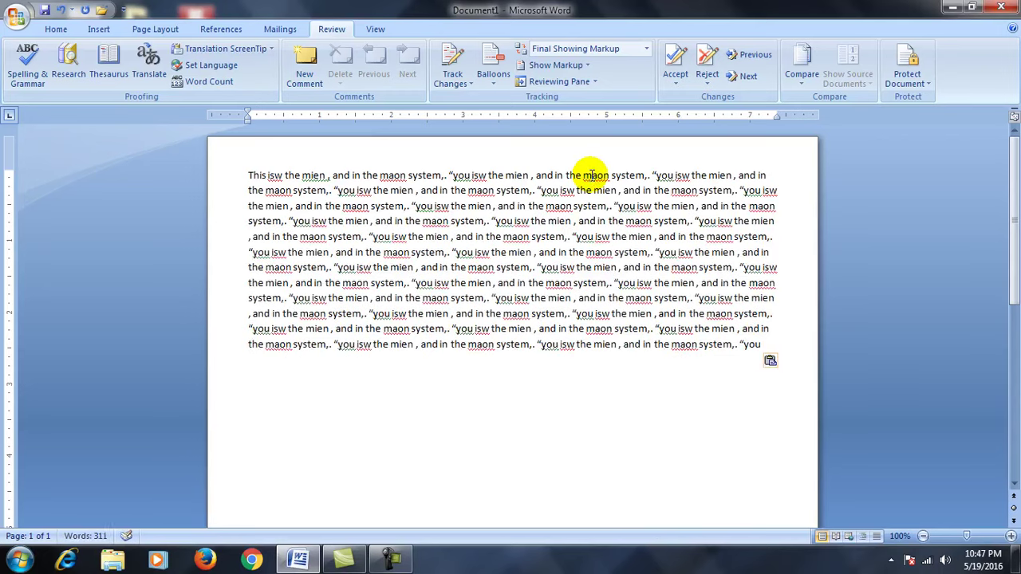
left_click(376, 30)
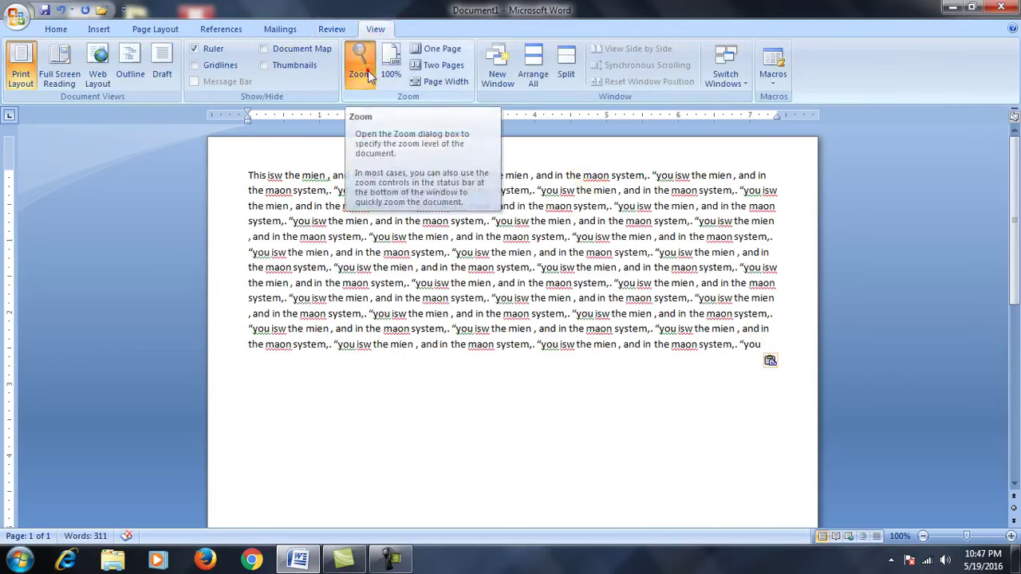
Zoom the document to 200% and switch Windows to the Basic colour scheme.
left_click(368, 72)
left_click(389, 180)
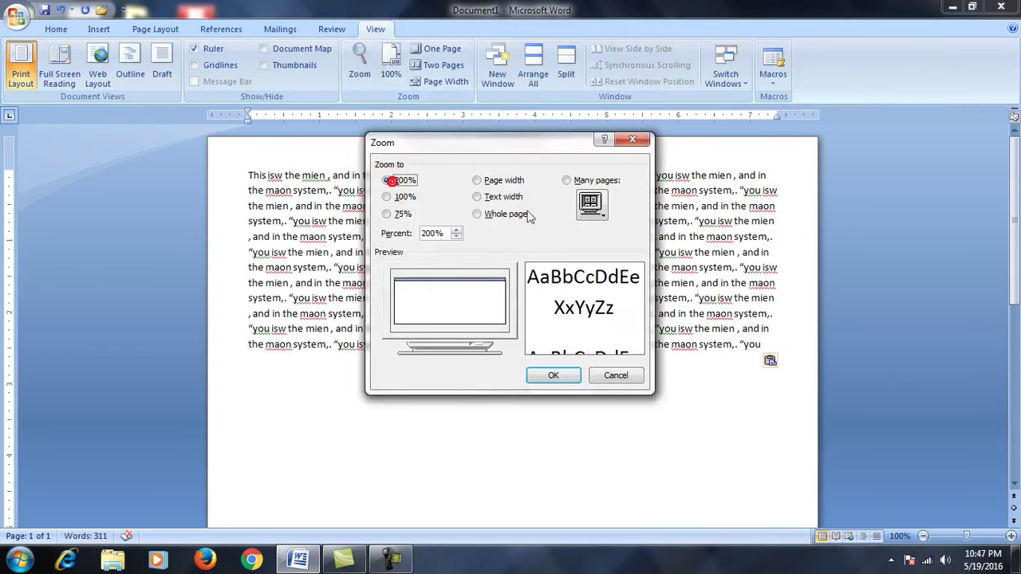
left_click(550, 376)
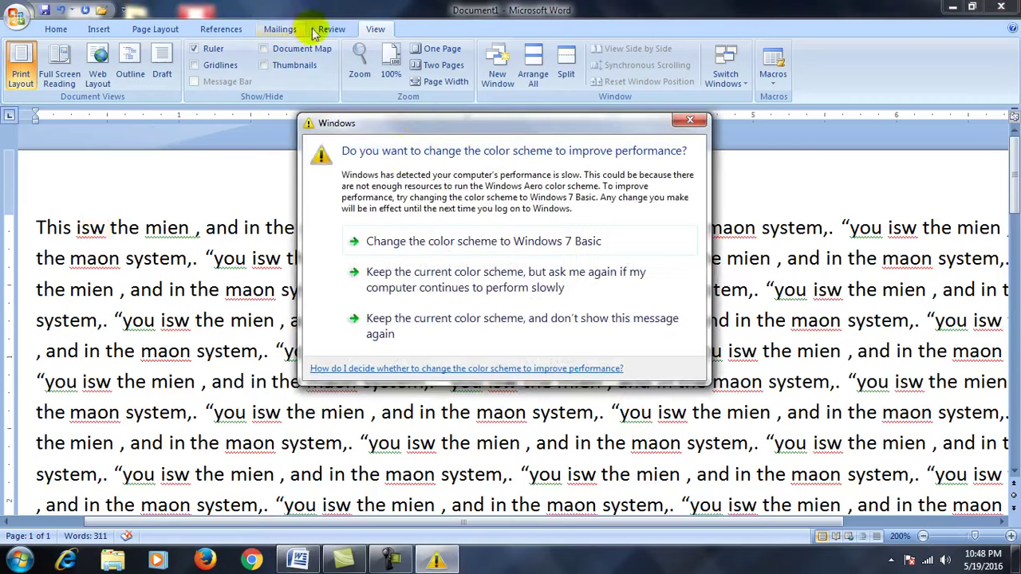
left_click(383, 241)
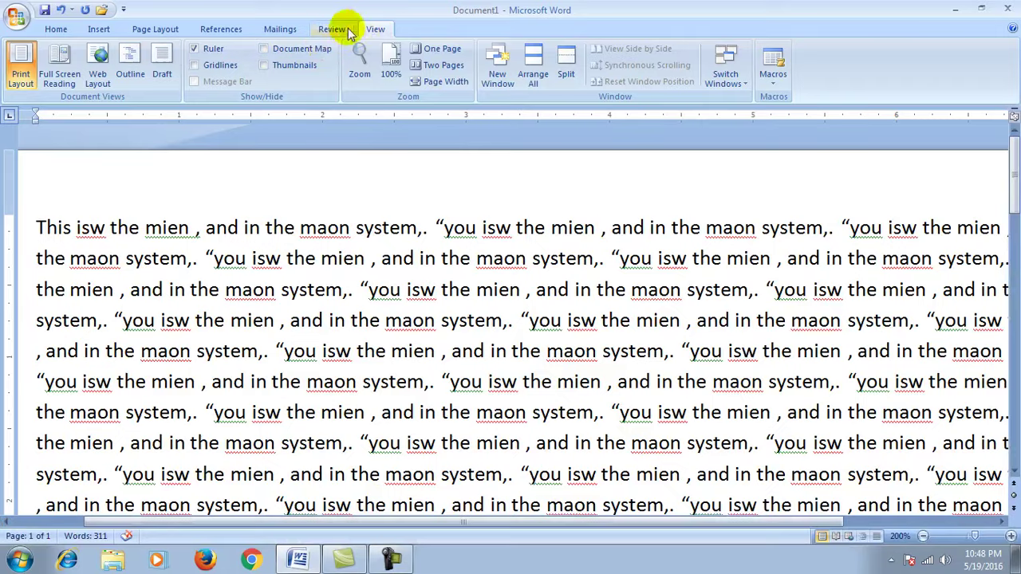
Open and cancel Spelling & Grammar twice, then return the zoom to 100%.
left_click(336, 30)
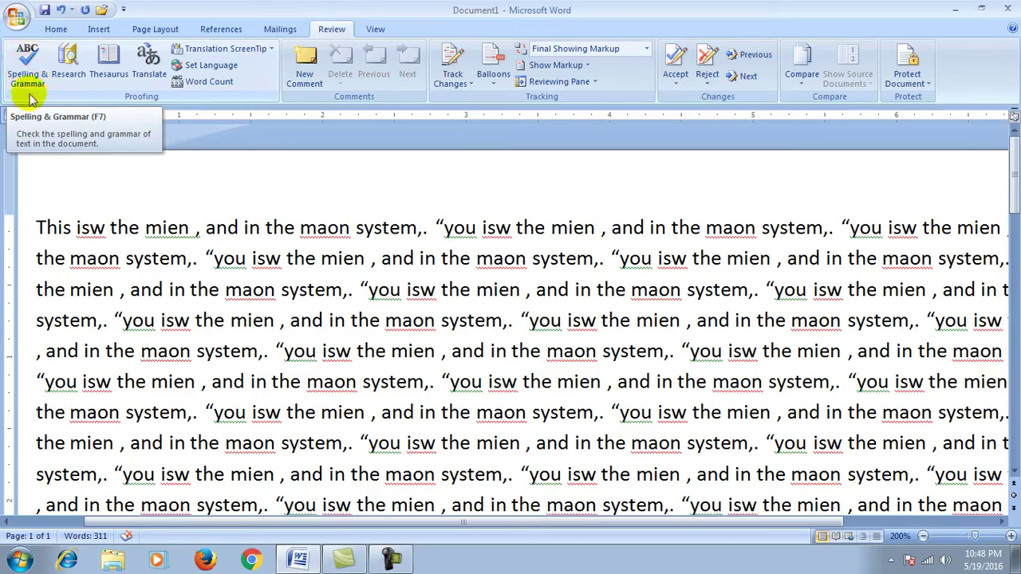
left_click(27, 71)
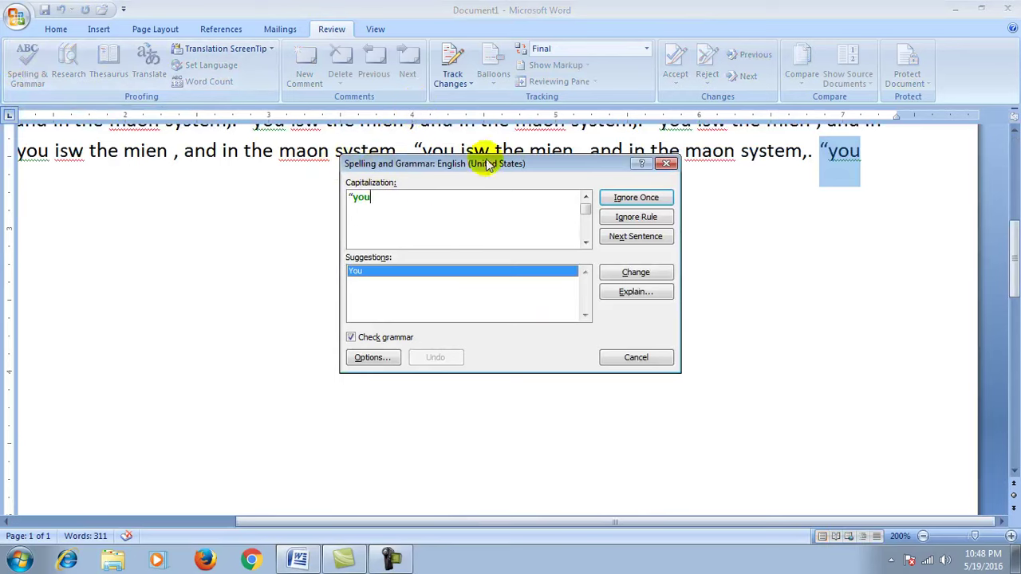
left_click(665, 163)
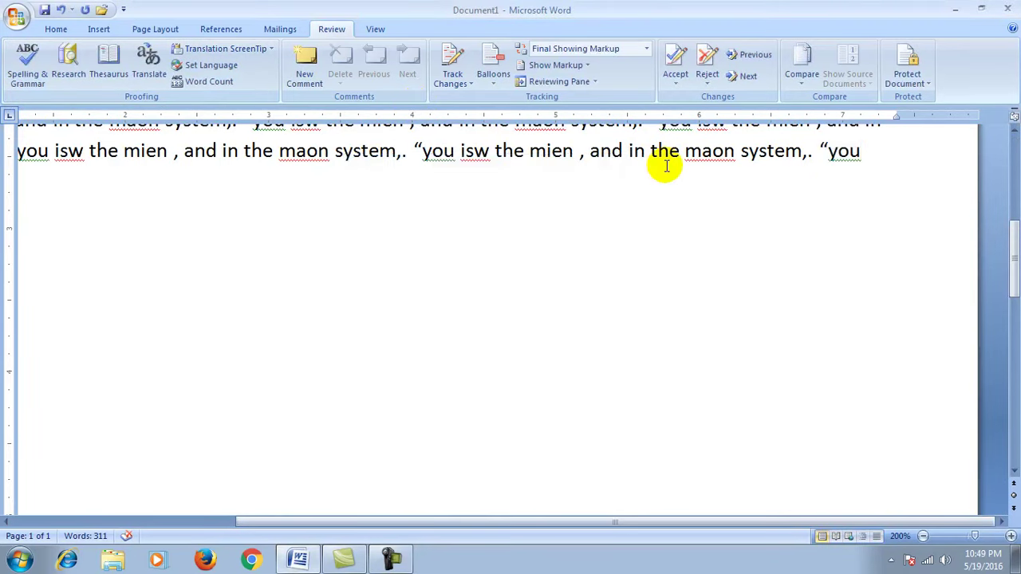
key("F7")
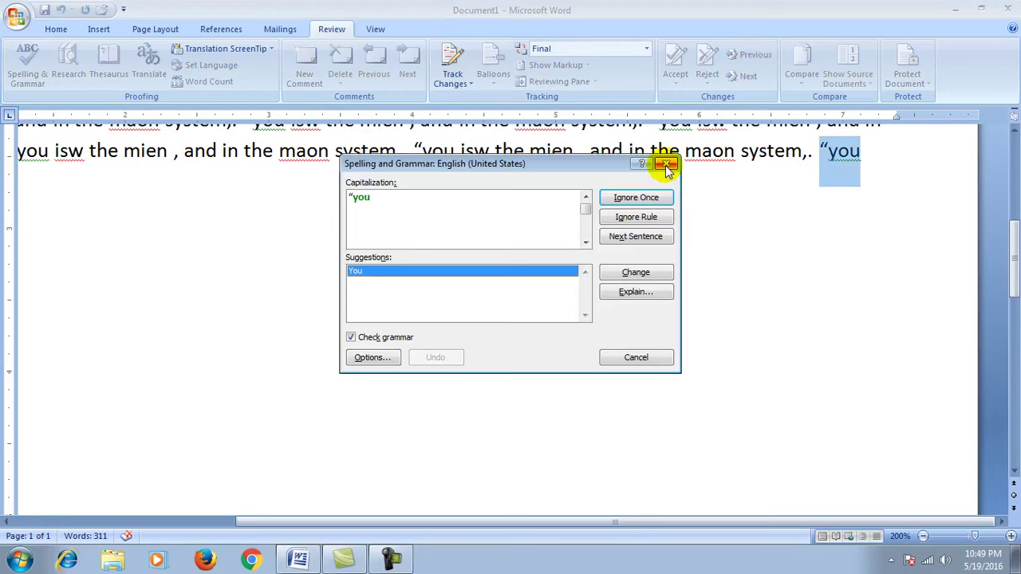
left_click(667, 165)
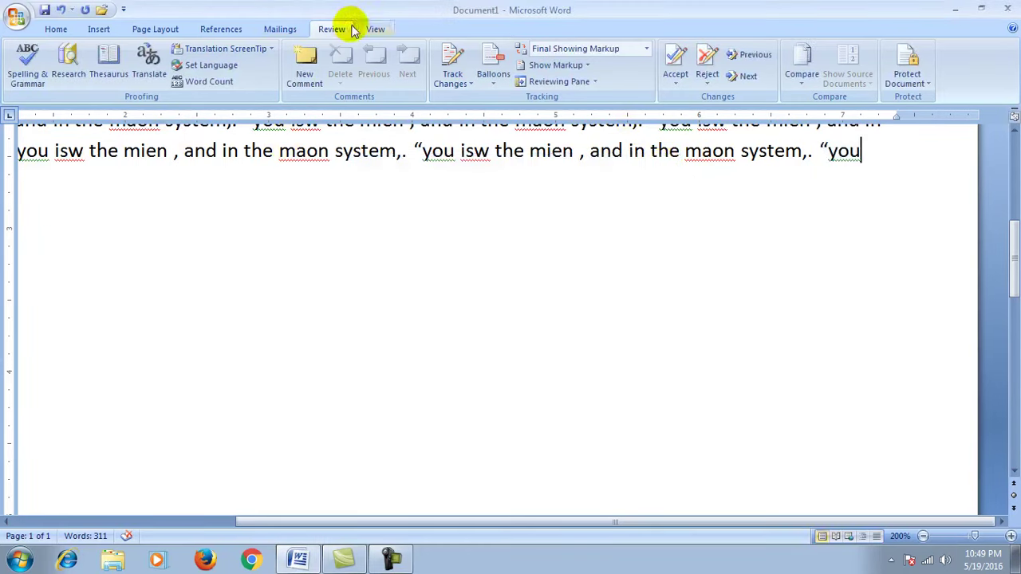
left_click(378, 29)
left_click(390, 74)
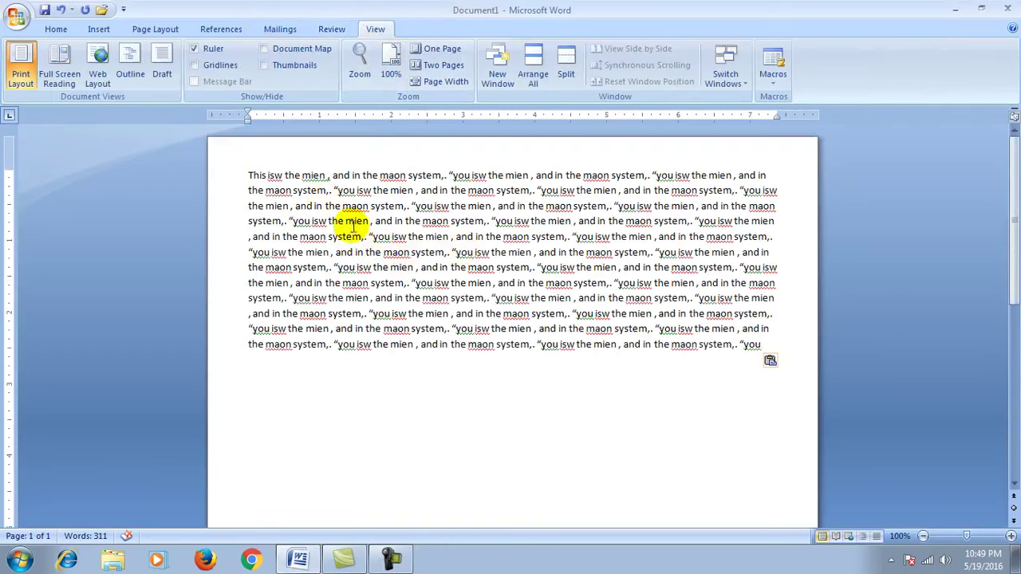
Run Spelling & Grammar, move its dialog aside, and change the flagged 'you' to 'You'.
left_click(330, 29)
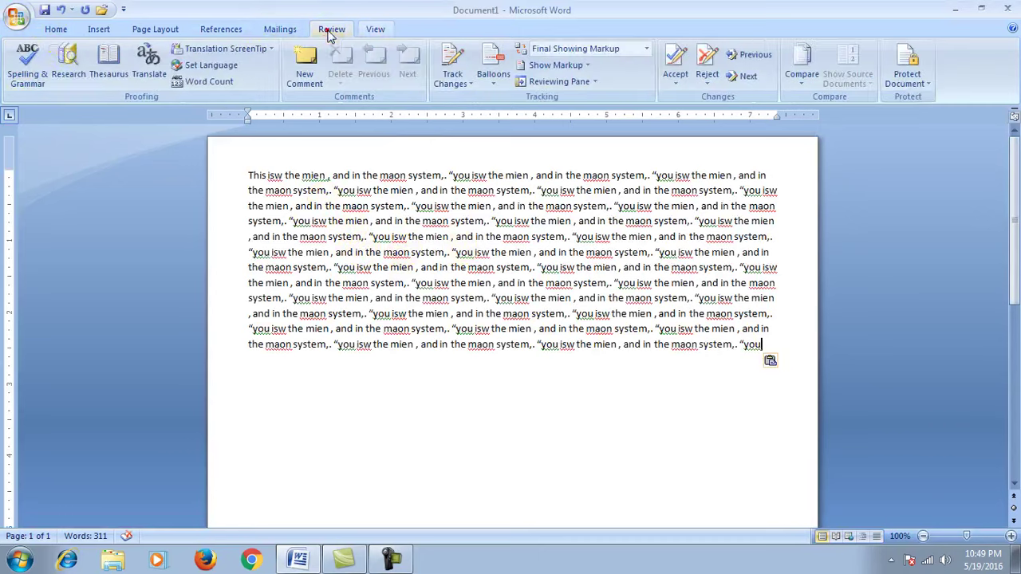
left_click(27, 60)
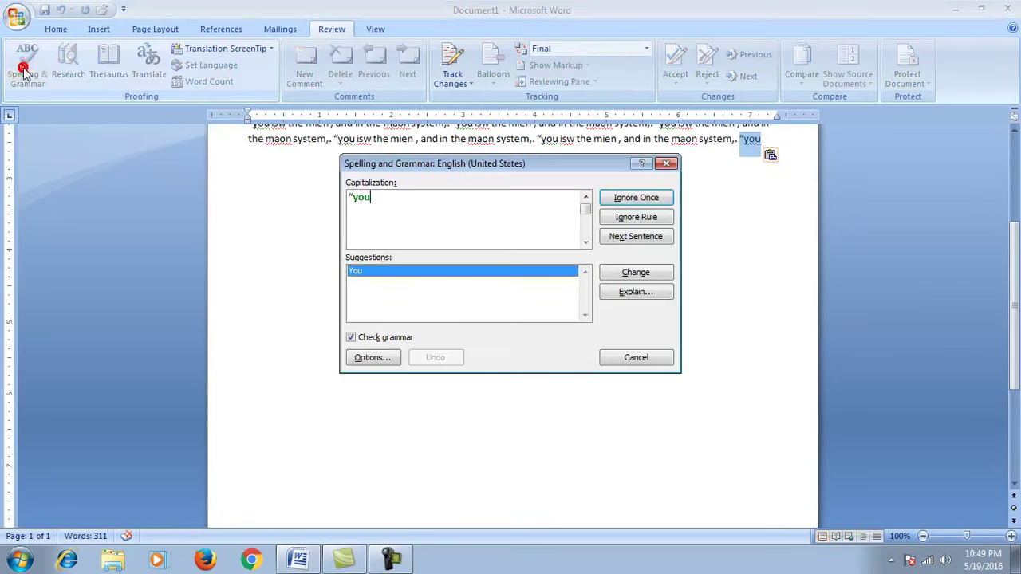
left_click_drag(433, 164, 404, 162)
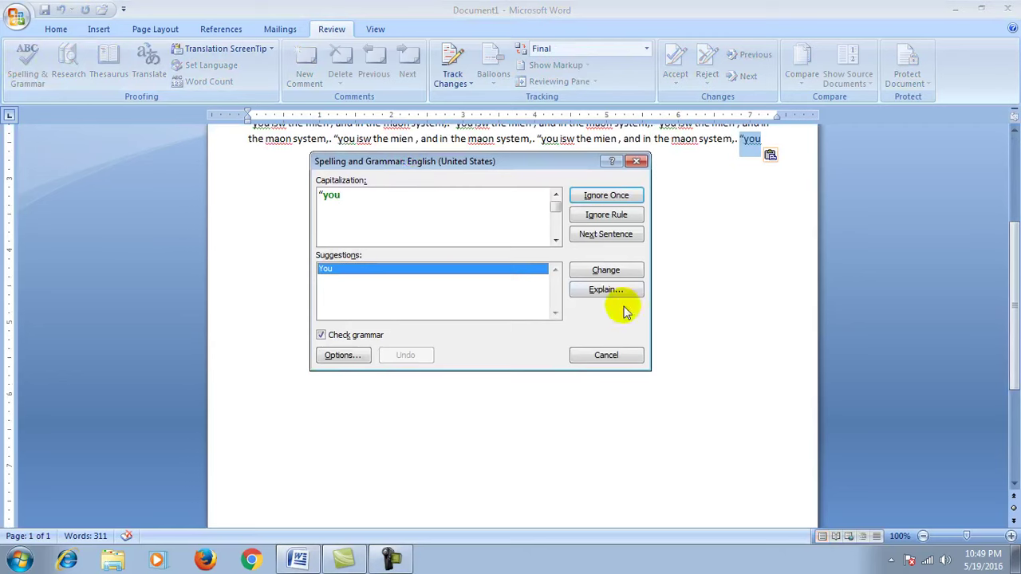
left_click_drag(458, 163, 406, 148)
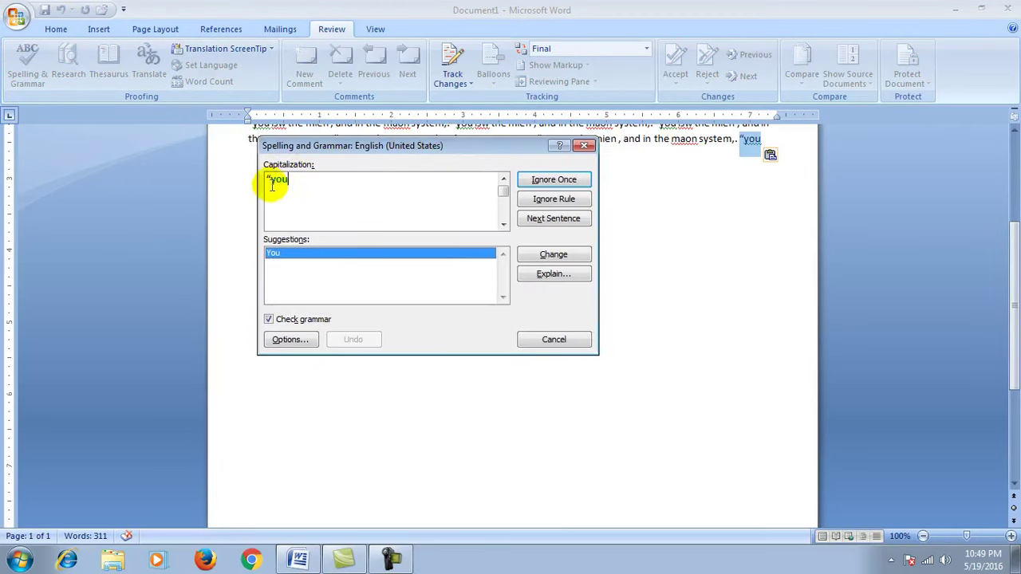
left_click_drag(338, 147, 352, 153)
left_click(310, 185)
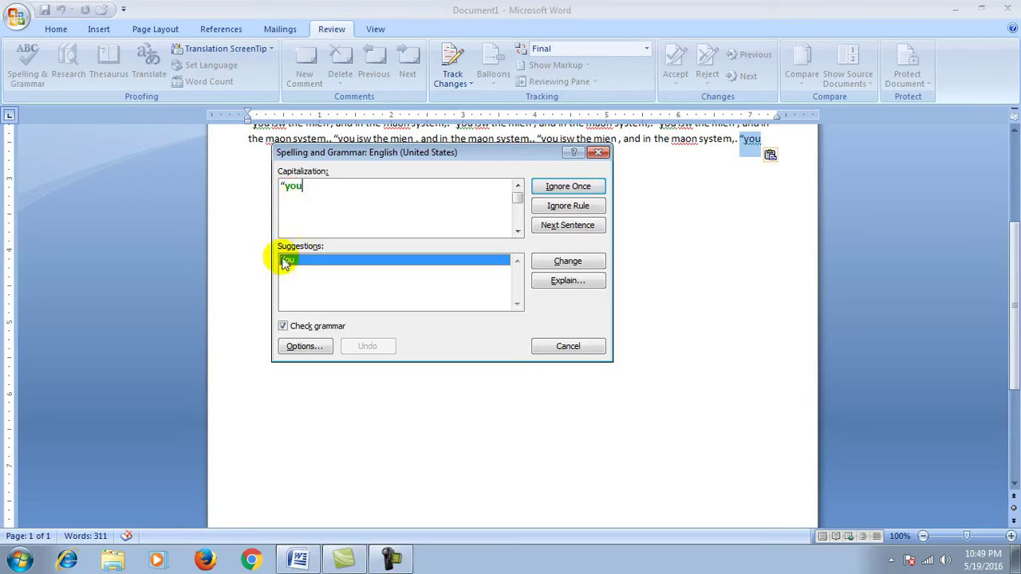
left_click(284, 195)
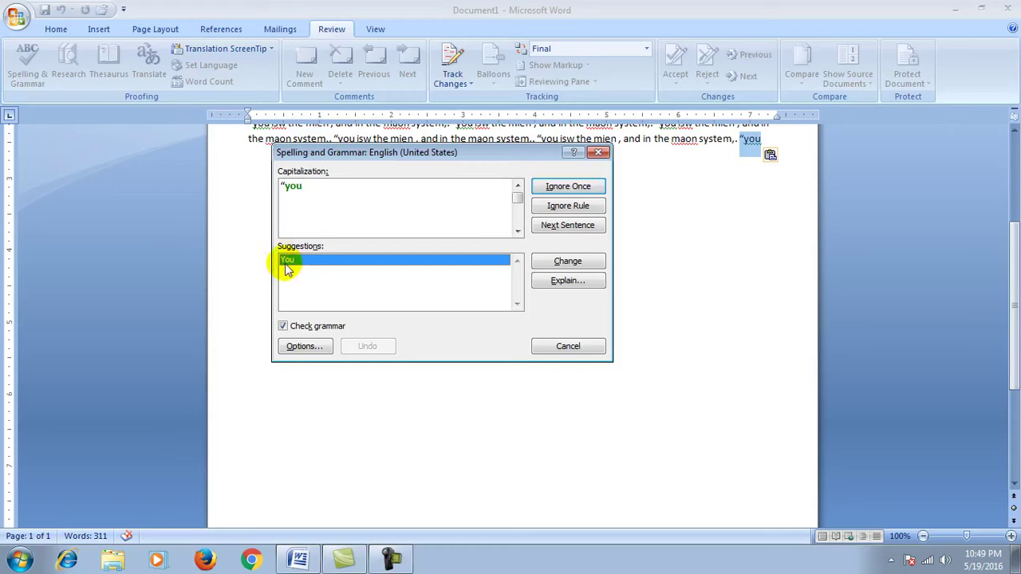
left_click(551, 266)
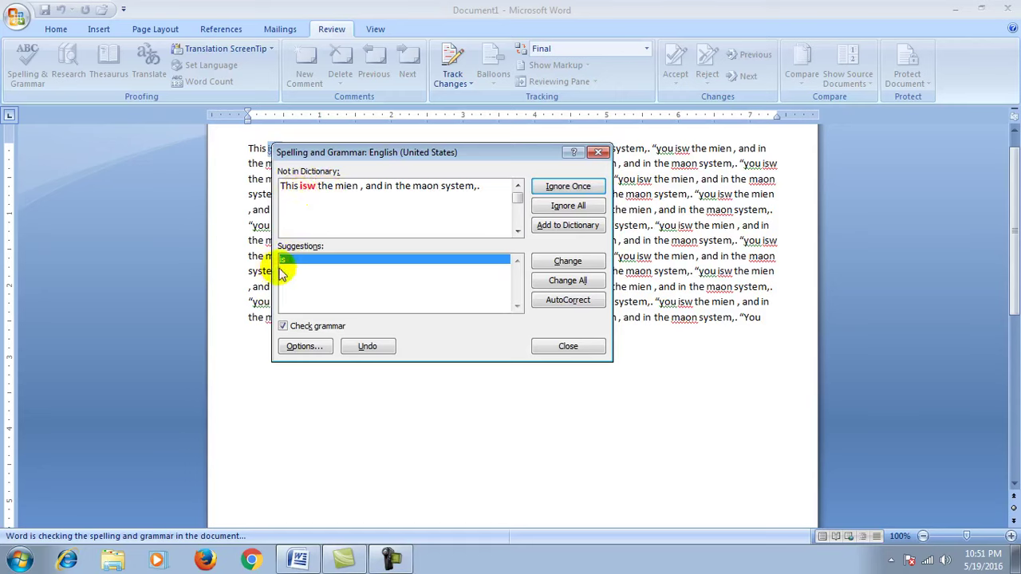
Correct 'isw' to 'is', review the suggestions but keep 'maon', and close the check.
left_click(544, 264)
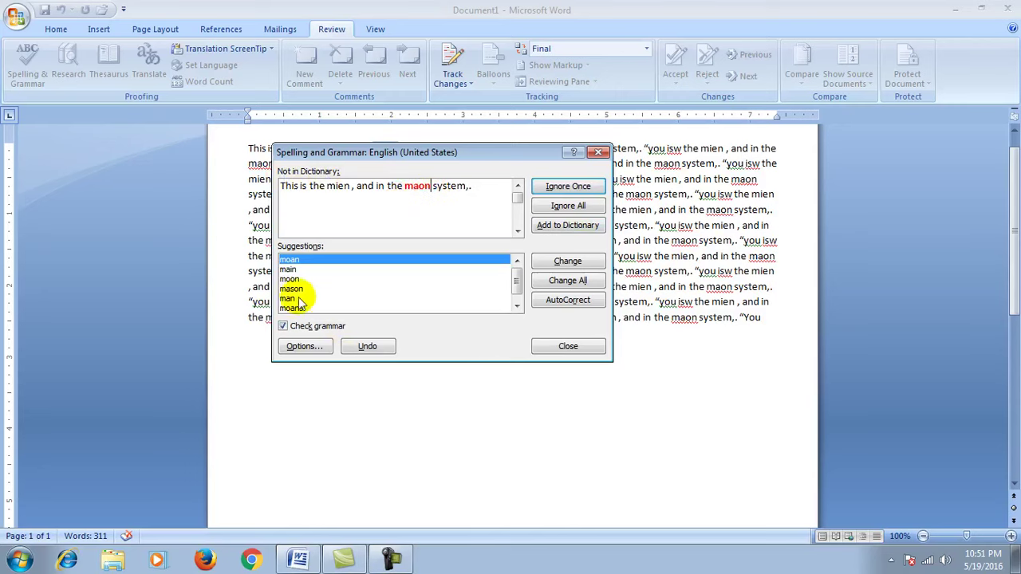
left_click(293, 271)
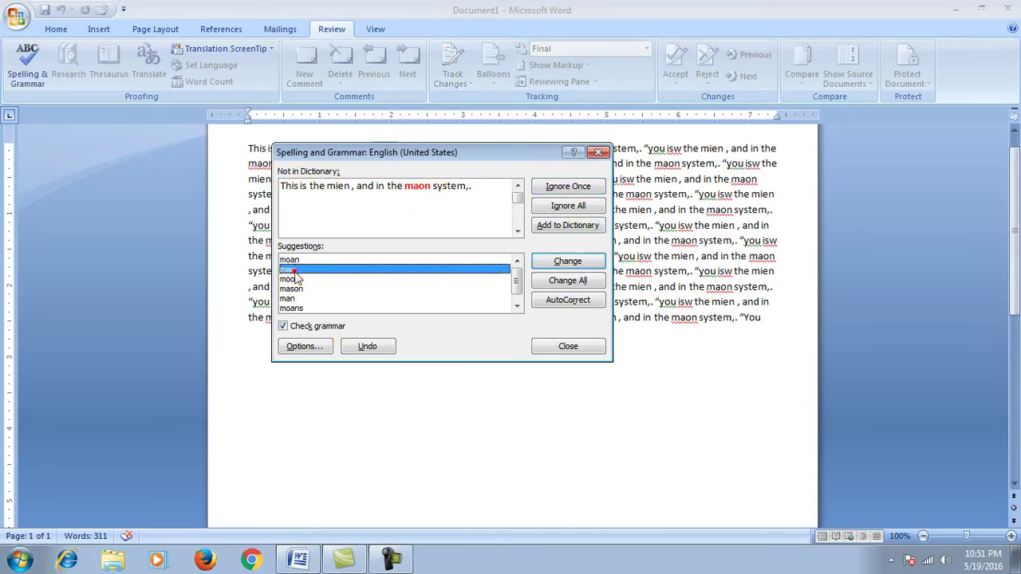
left_click(297, 279)
left_click(304, 289)
left_click(306, 299)
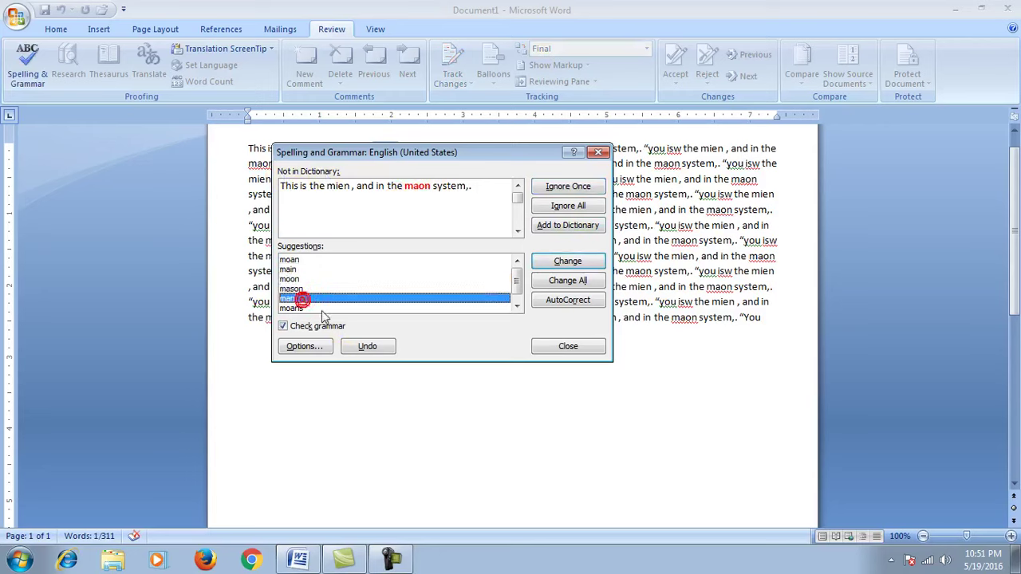
left_click(318, 309)
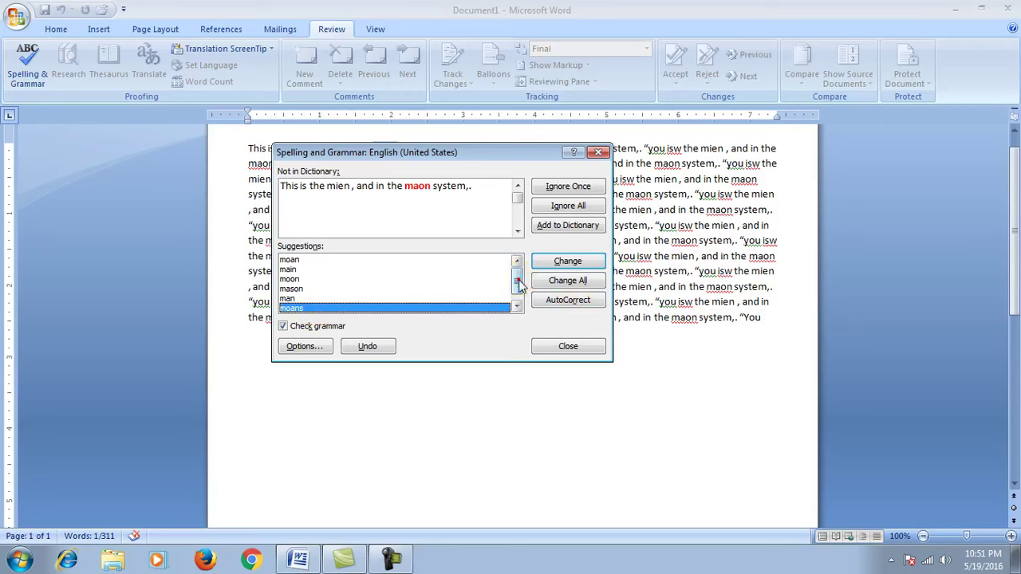
left_click_drag(517, 276, 517, 282)
scroll(319, 302, "up", 1)
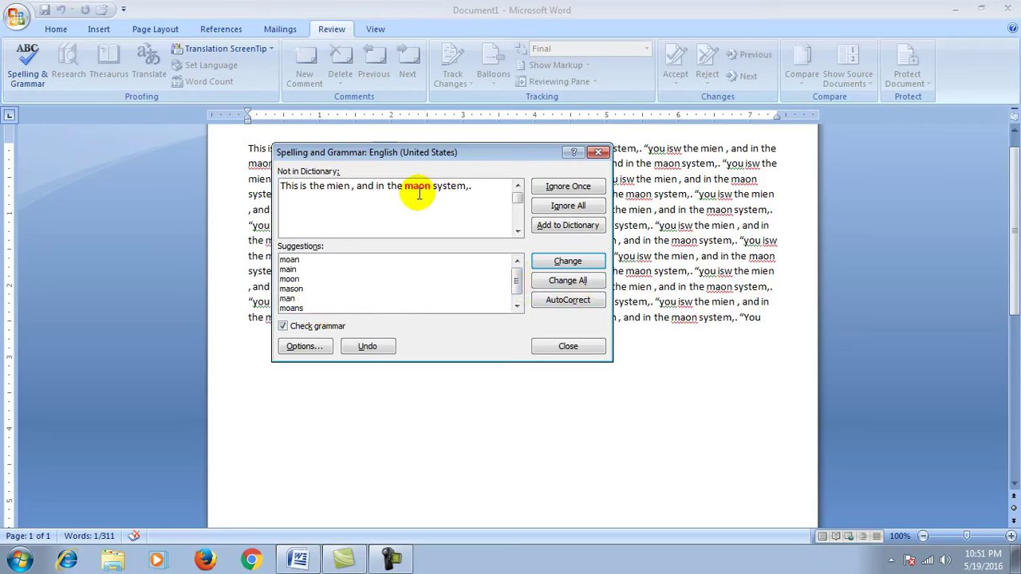
left_click(552, 344)
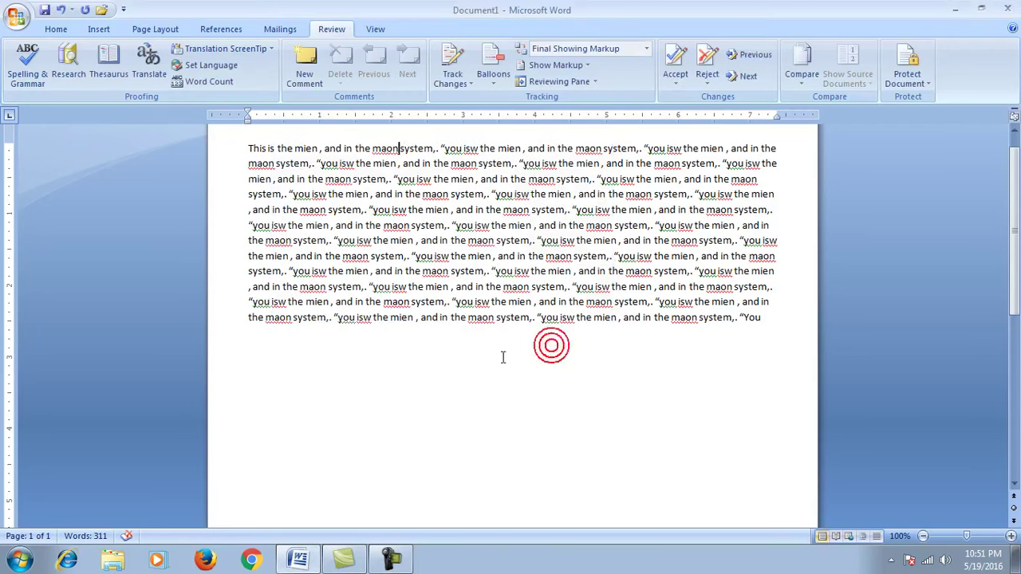
After the last 'You', start a new line reading 'Ram and shyam are good boy'.
left_click(776, 322)
key("Return")
type("ra")
type("m and shyam nare")
key("BackSpace")
key("BackSpace")
key("BackSpace")
key("BackSpace")
type("are good boy")
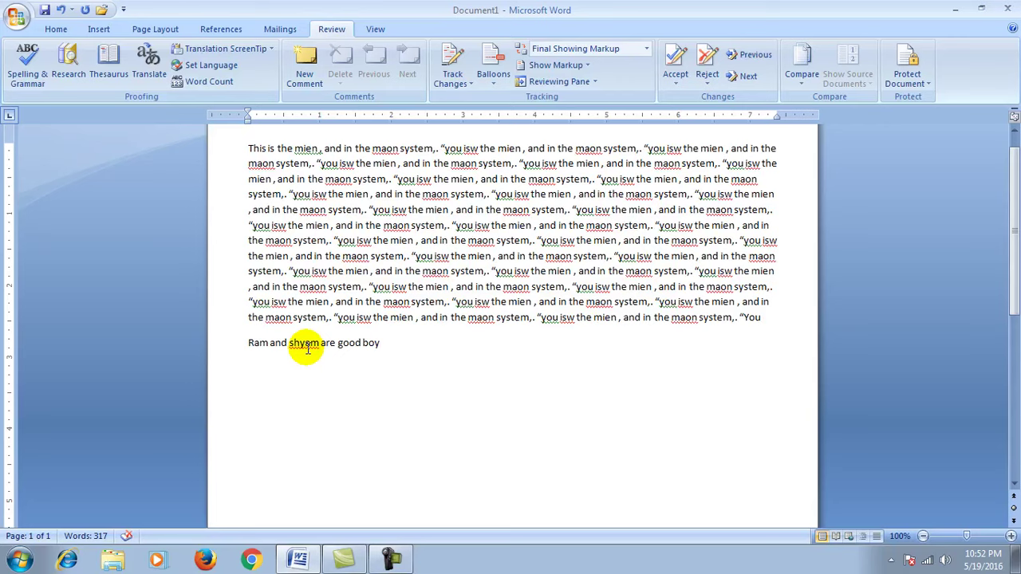
Run the spelling check and ignore the flagged name 'shyam' once.
key("F7")
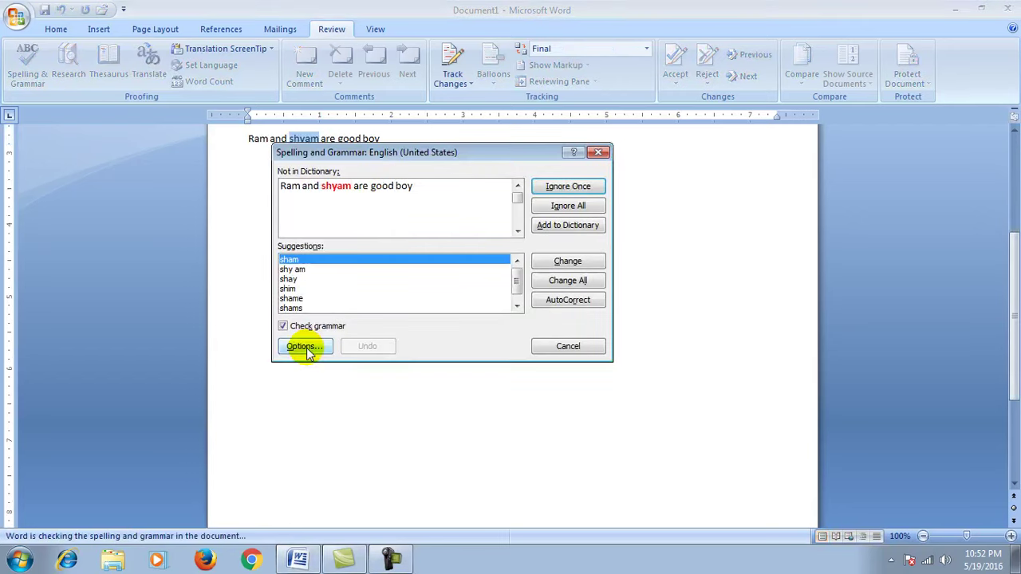
left_click(351, 187)
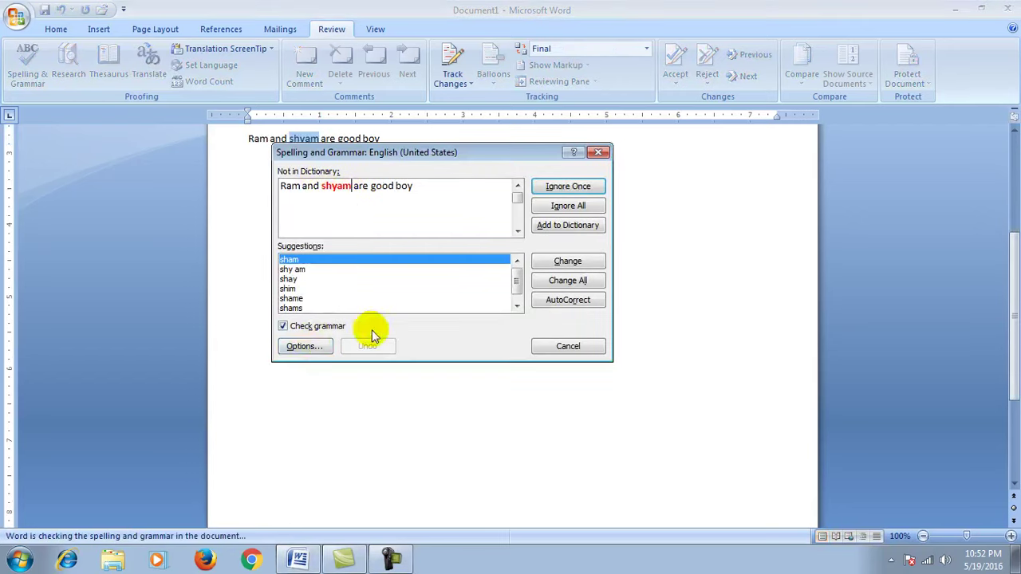
left_click(517, 296)
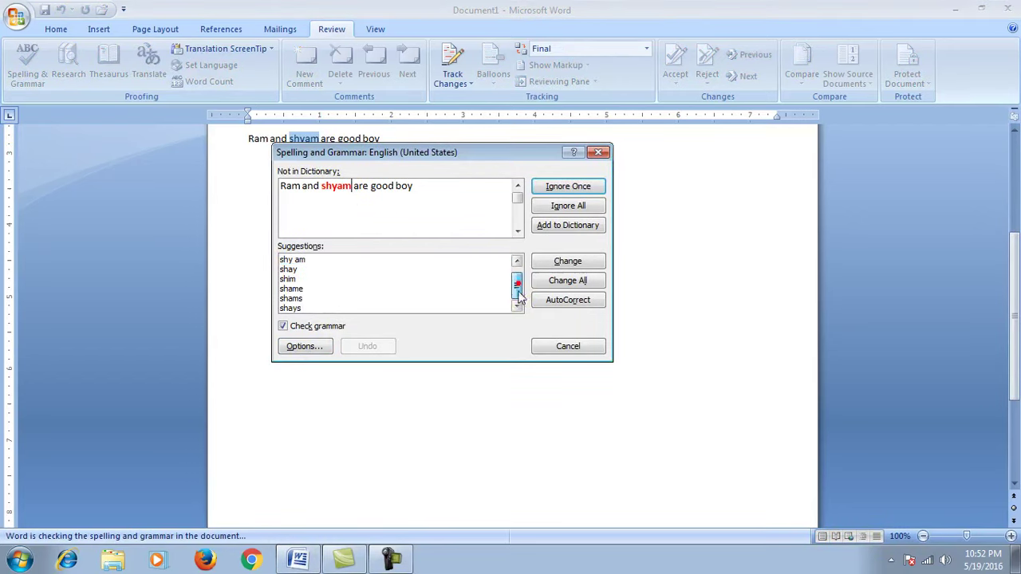
left_click_drag(291, 308, 292, 264)
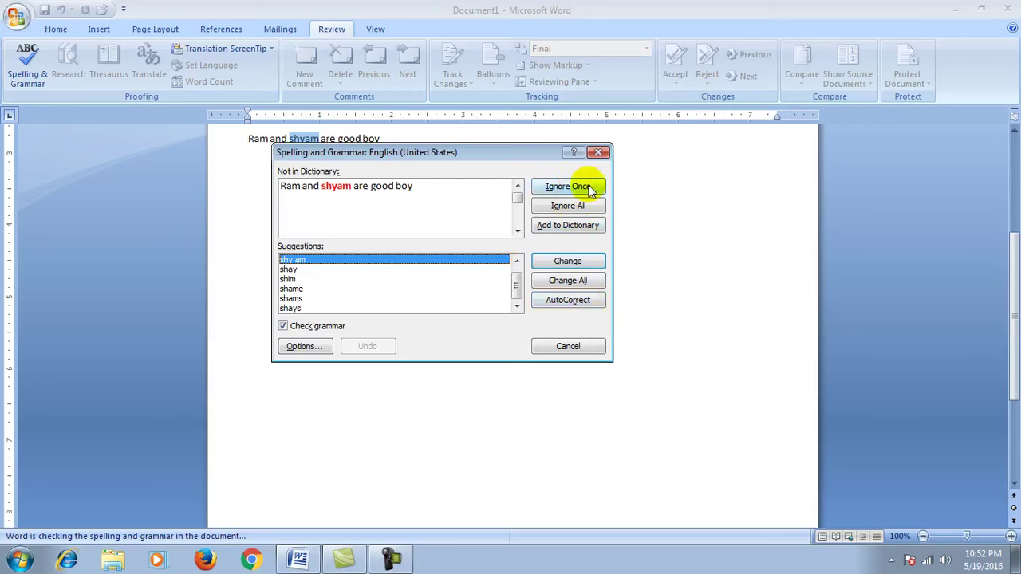
left_click(582, 186)
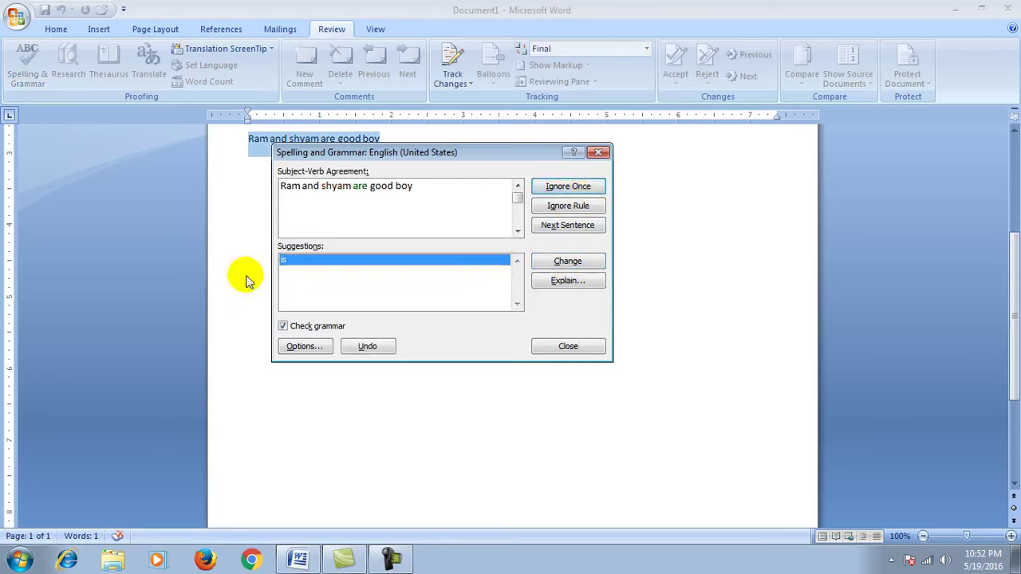
Restart the check and ignore the subject-verb agreement flag on 'are'.
left_click(598, 151)
key("F7")
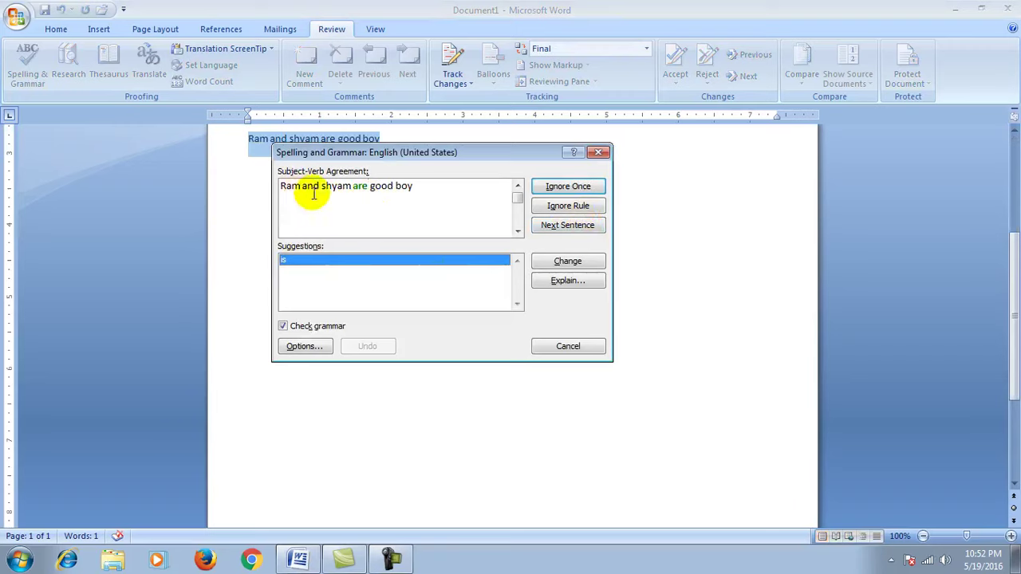
left_click(369, 185)
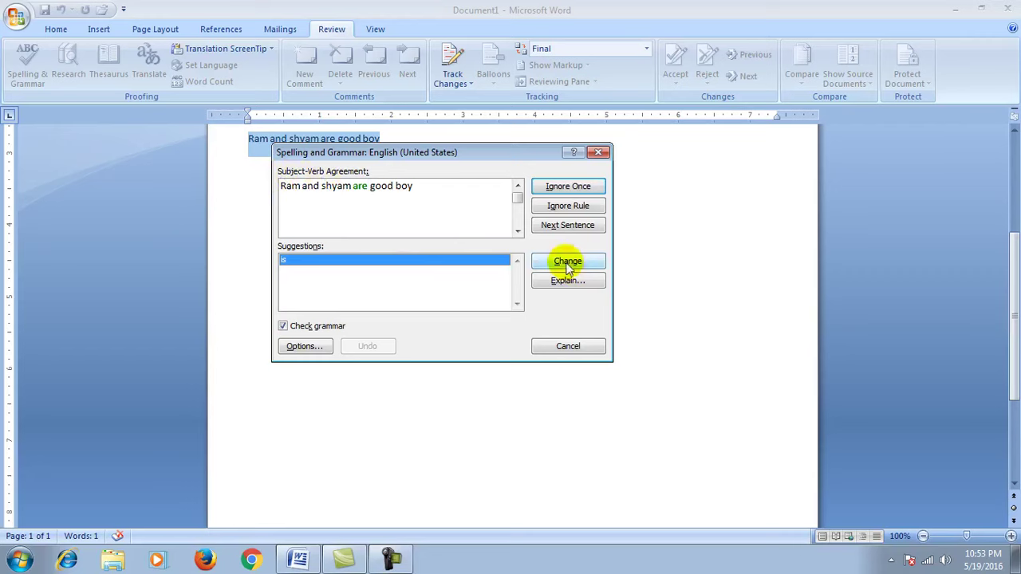
left_click(577, 187)
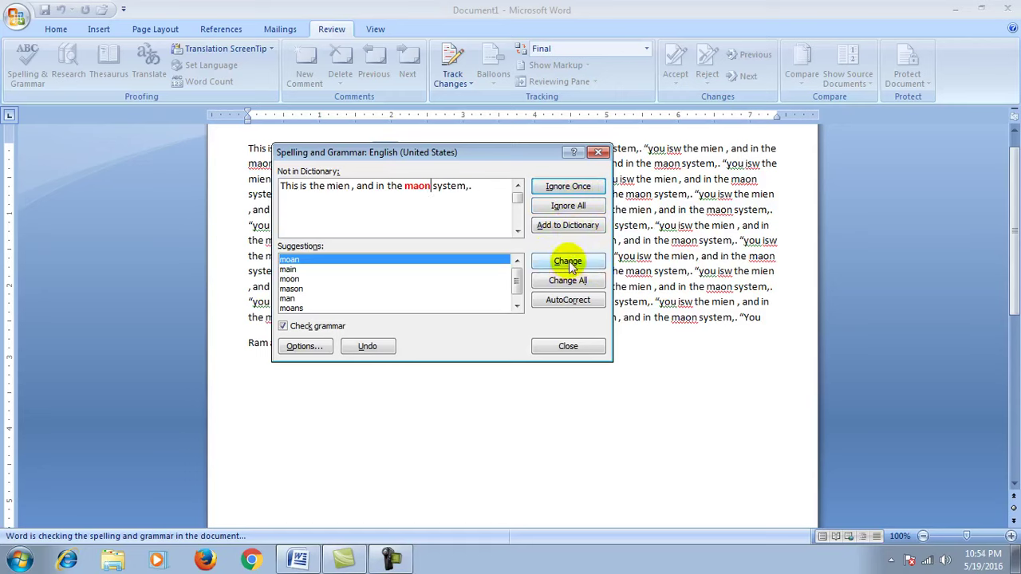
Browse the suggestions for 'maon' and ignore this occurrence.
left_click_drag(303, 289, 291, 274)
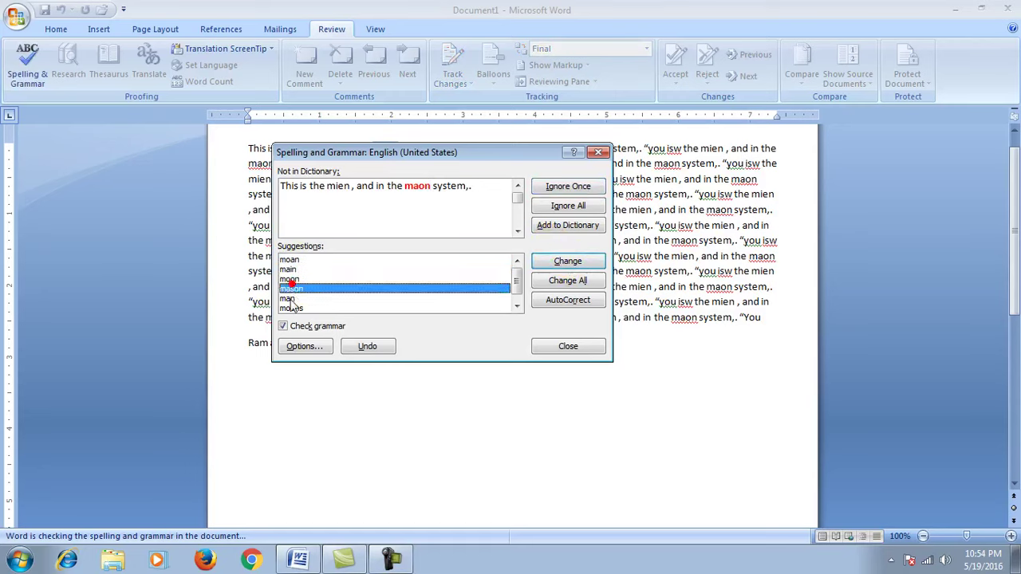
left_click_drag(290, 274, 289, 298)
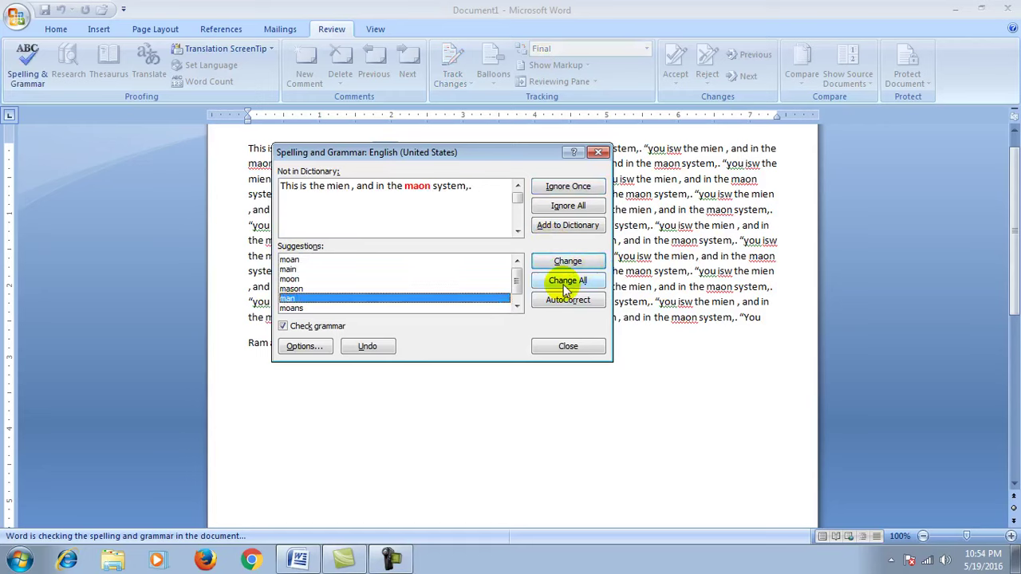
left_click(558, 189)
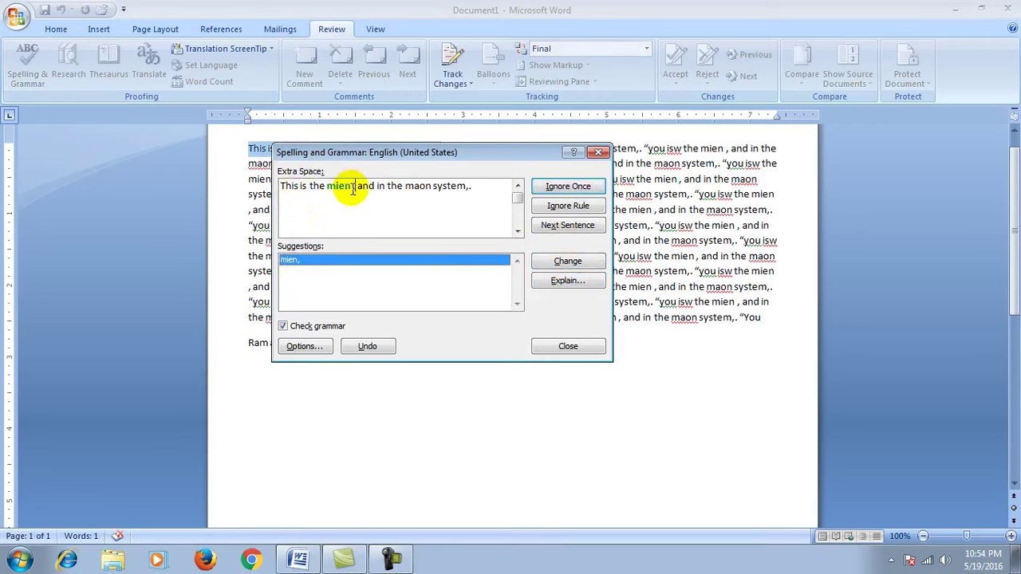
Remove extra spaces before commas and fix the doubled punctuation after 'system'.
left_click(574, 263)
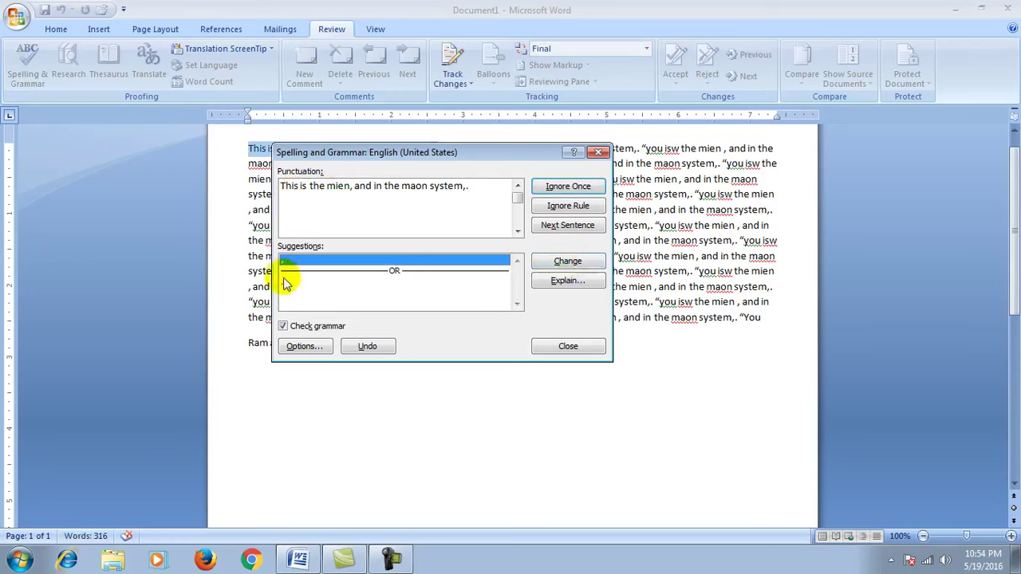
left_click(556, 268)
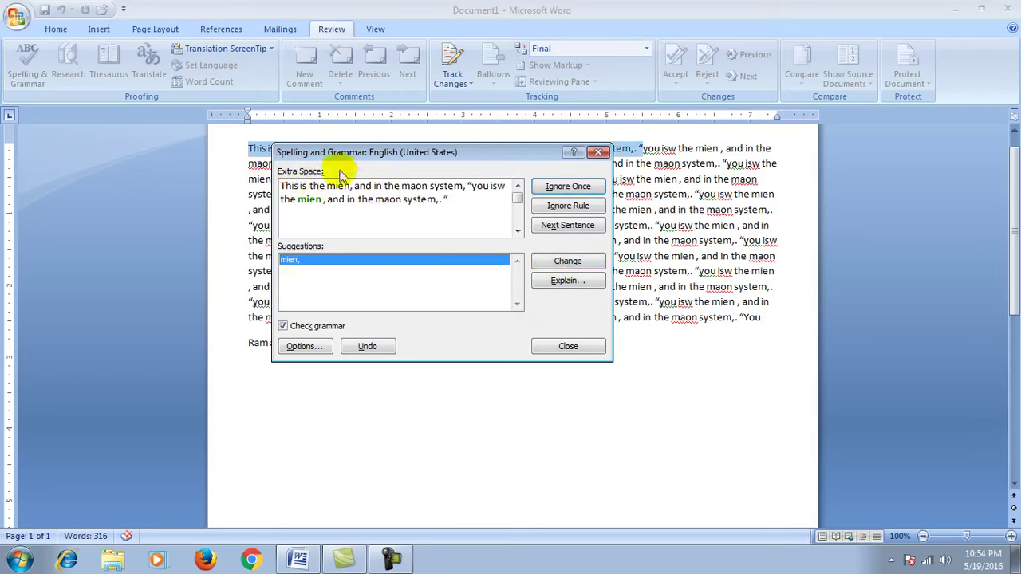
left_click(562, 260)
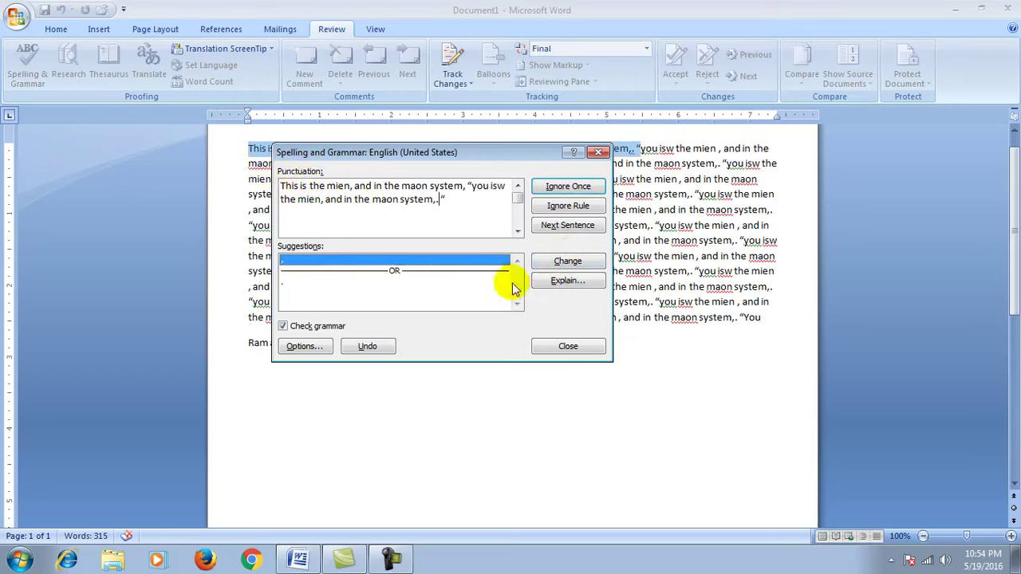
left_click(549, 264)
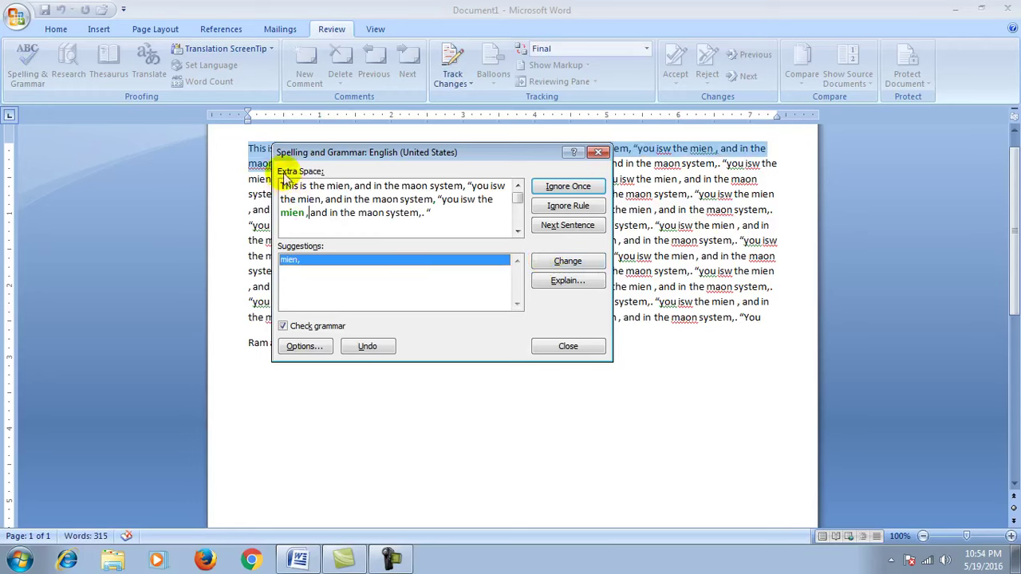
left_click(542, 261)
left_click(540, 263)
left_click(544, 263)
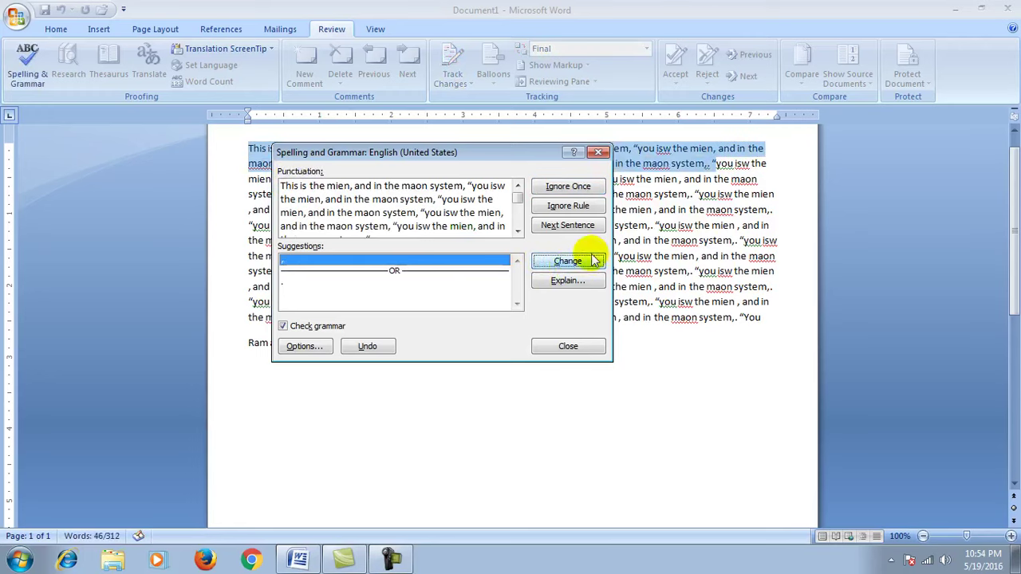
left_click(567, 263)
left_click(566, 263)
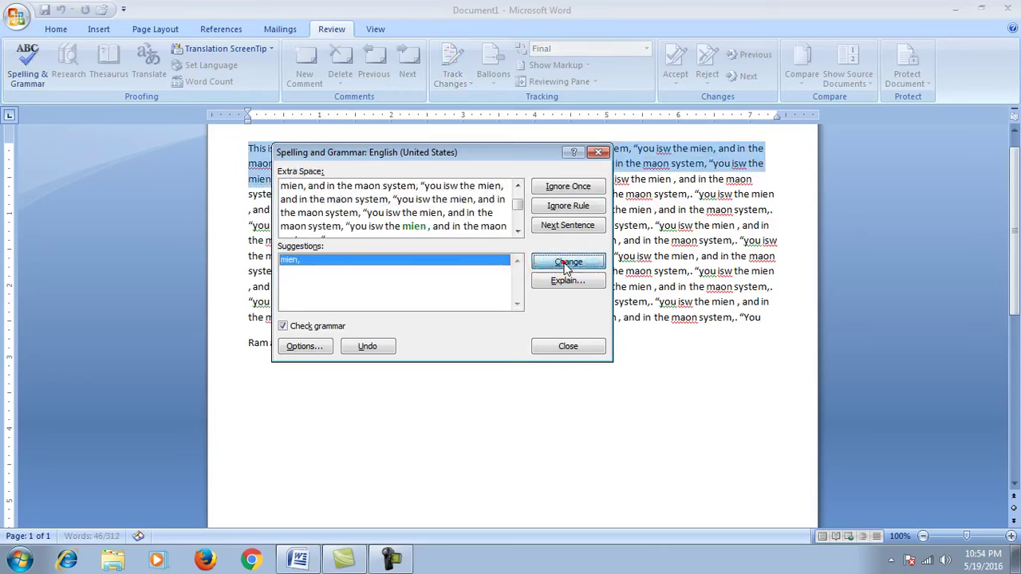
left_click(566, 263)
left_click(566, 263)
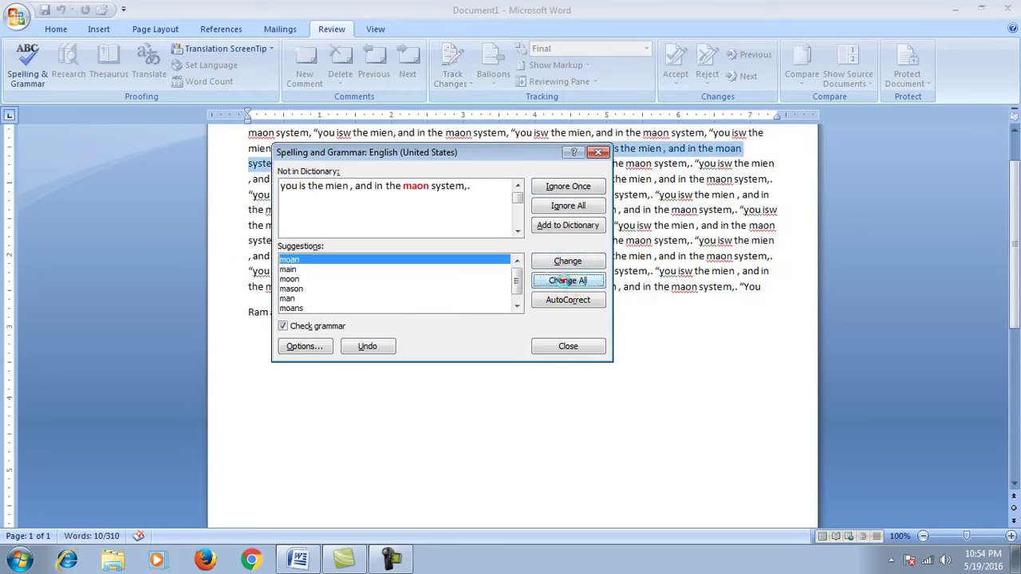
Change 'maon' to 'moan', capitalise 'You', and change 'isthe' to 'is the' throughout.
left_click(577, 264)
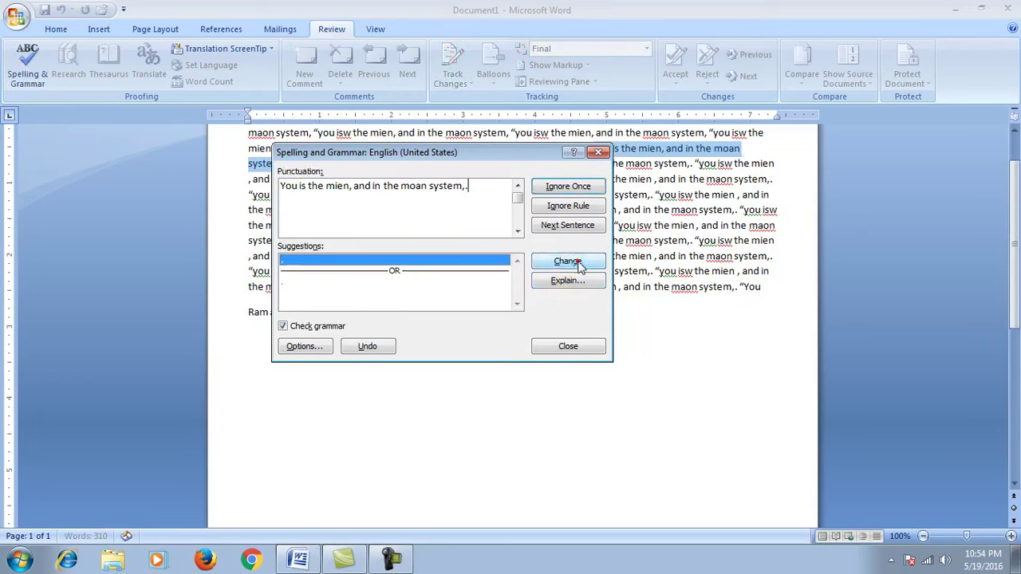
left_click(579, 264)
left_click(568, 262)
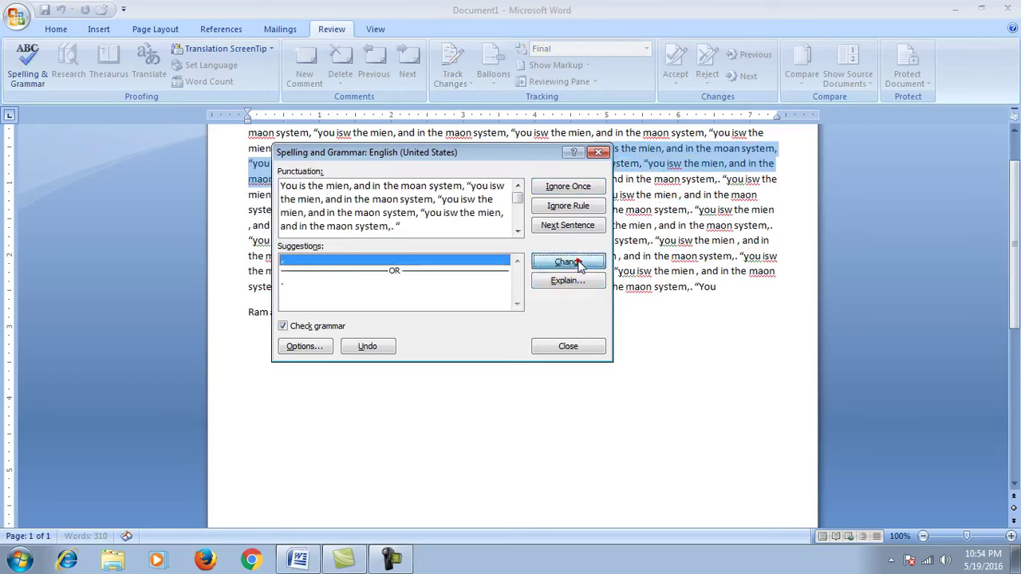
left_click(567, 261)
left_click(567, 262)
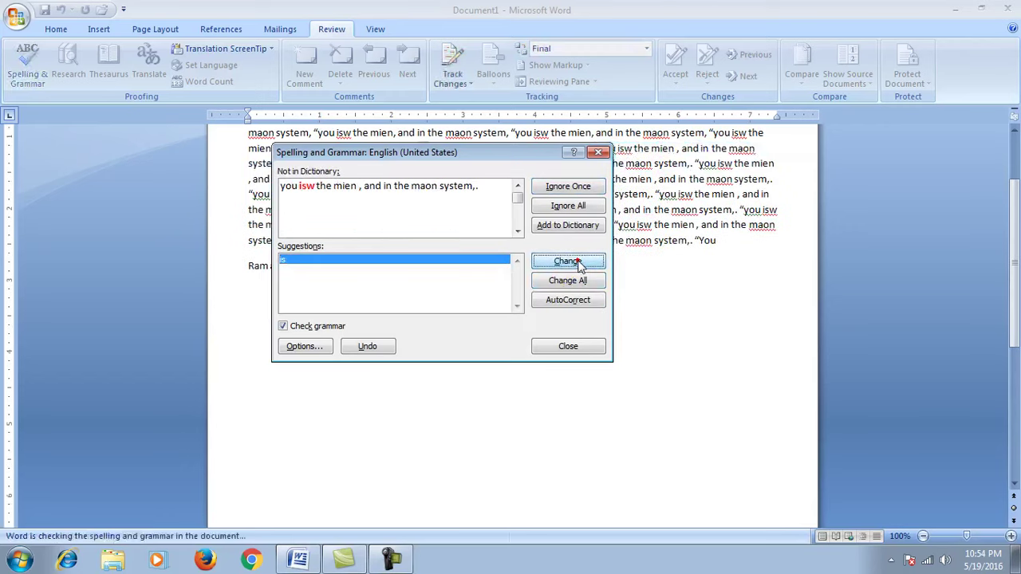
left_click(576, 281)
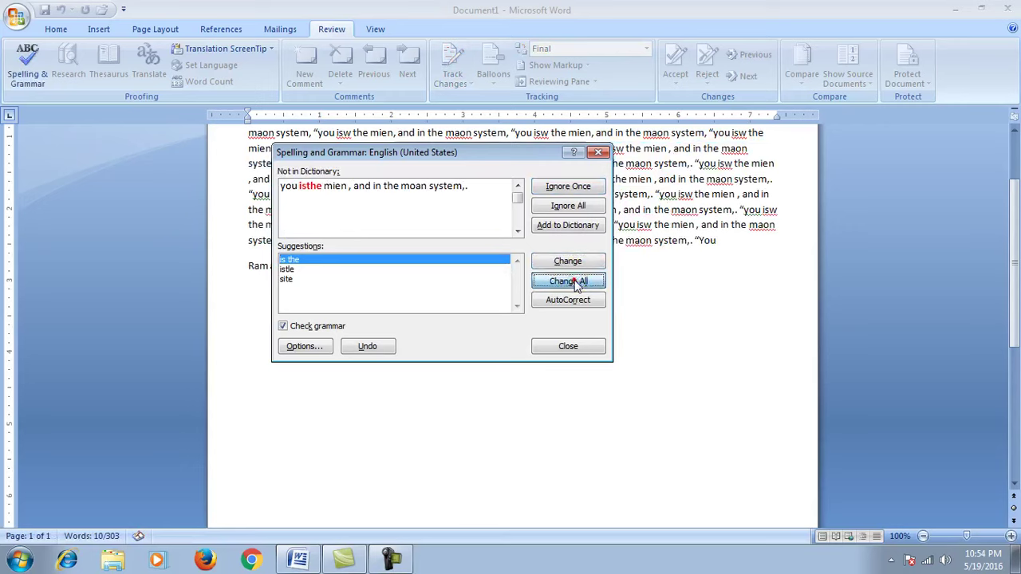
left_click(577, 283)
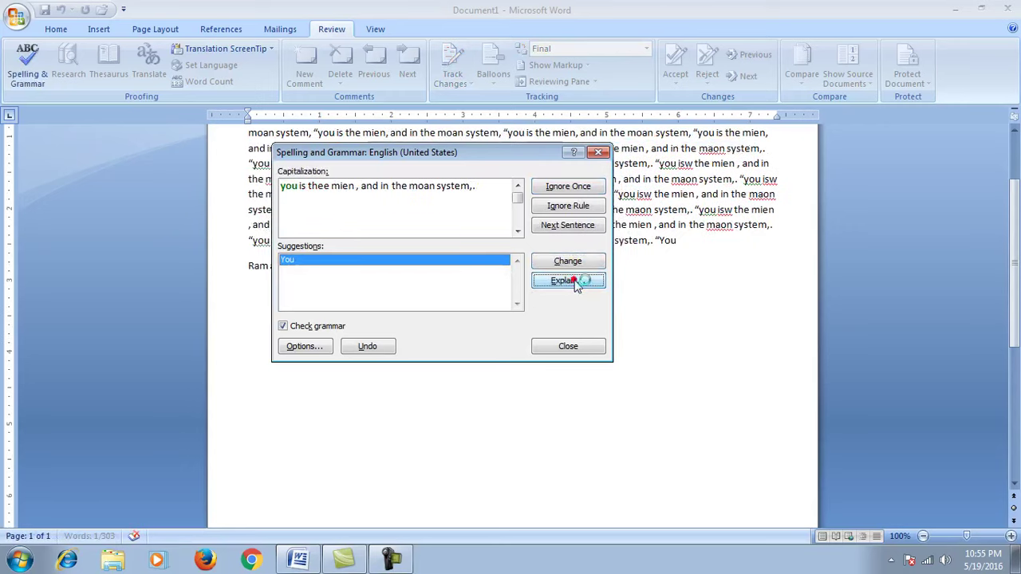
left_click(581, 262)
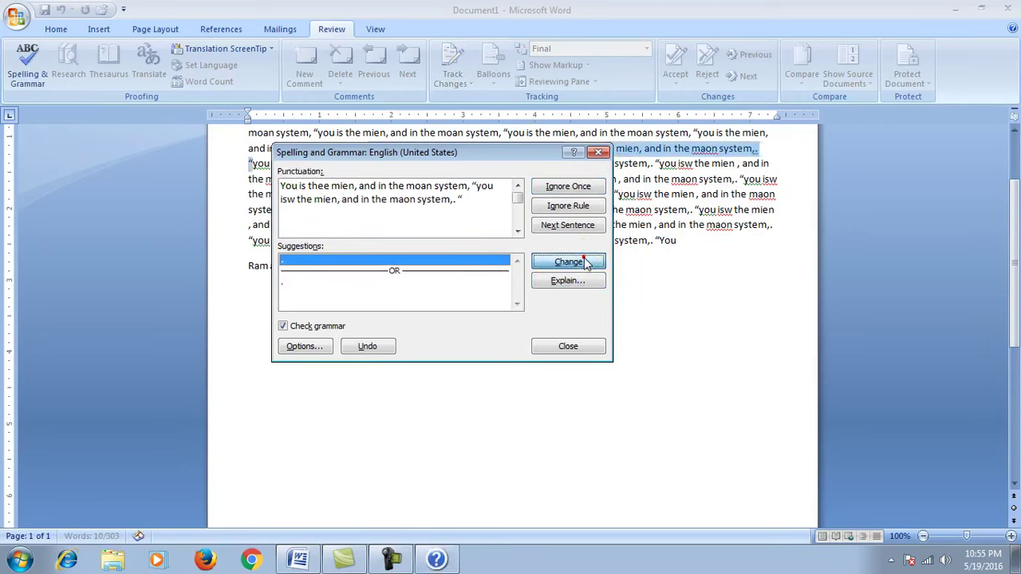
Accept all remaining spacing and punctuation fixes and dismiss the completion notice.
left_click(569, 262)
left_click(569, 262)
left_click(568, 262)
left_click(569, 261)
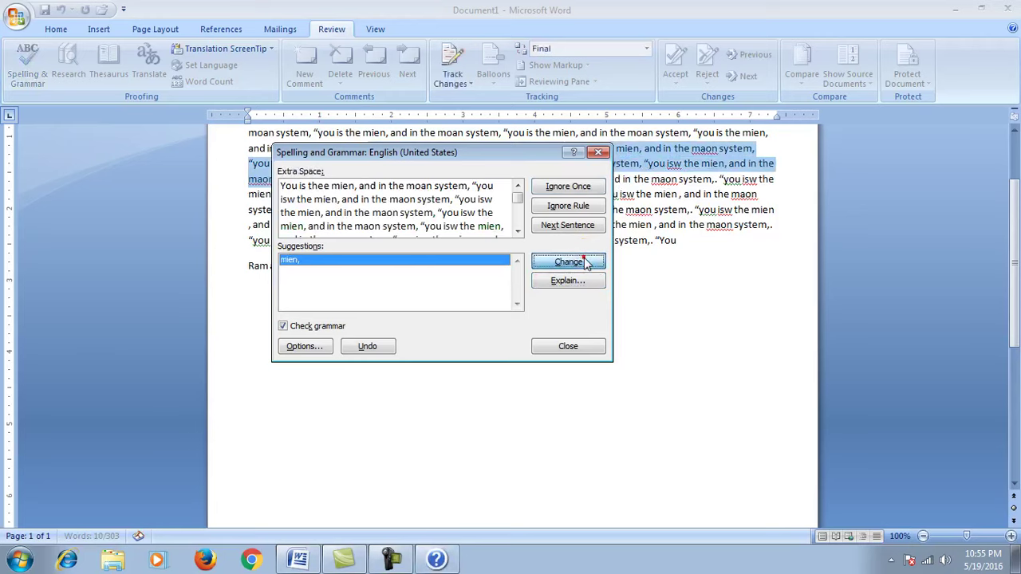
left_click(585, 262)
left_click(585, 262)
left_click(584, 261)
left_click(584, 261)
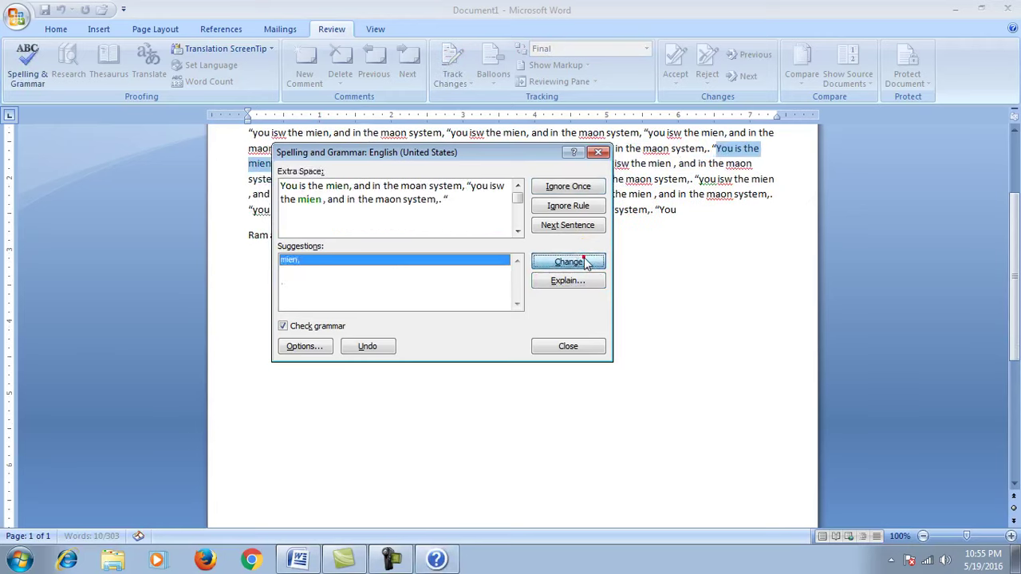
left_click(585, 262)
left_click(585, 262)
left_click(585, 262)
left_click(585, 261)
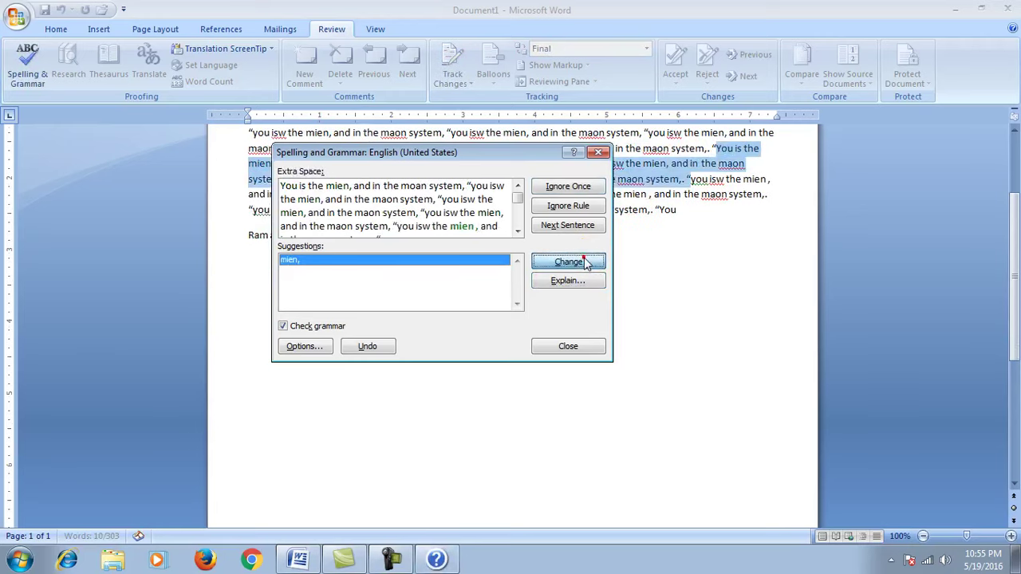
left_click(584, 261)
left_click(584, 262)
left_click(585, 262)
left_click(585, 262)
left_click(584, 262)
left_click(584, 261)
left_click(584, 262)
left_click(585, 262)
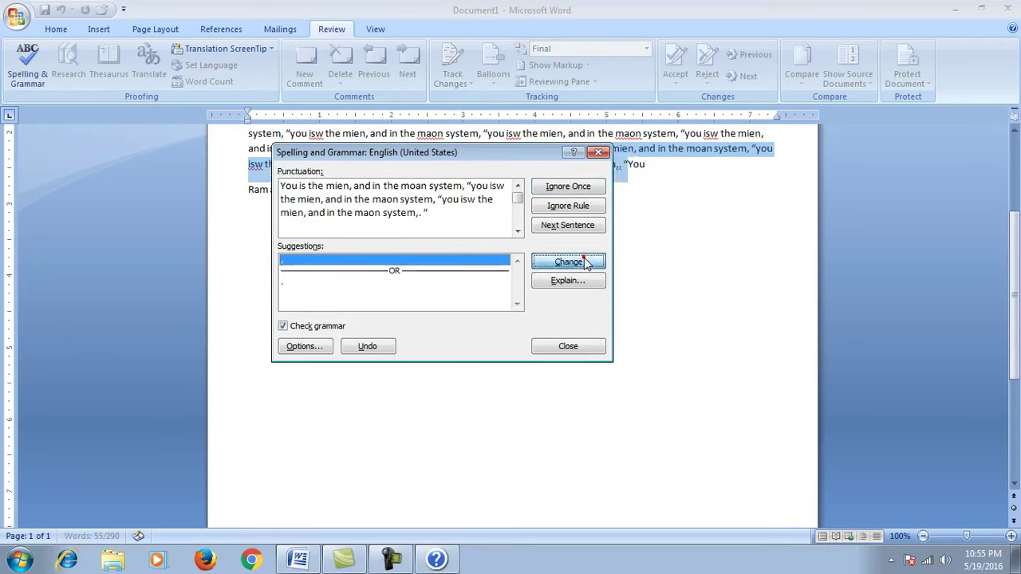
left_click(584, 262)
left_click(519, 316)
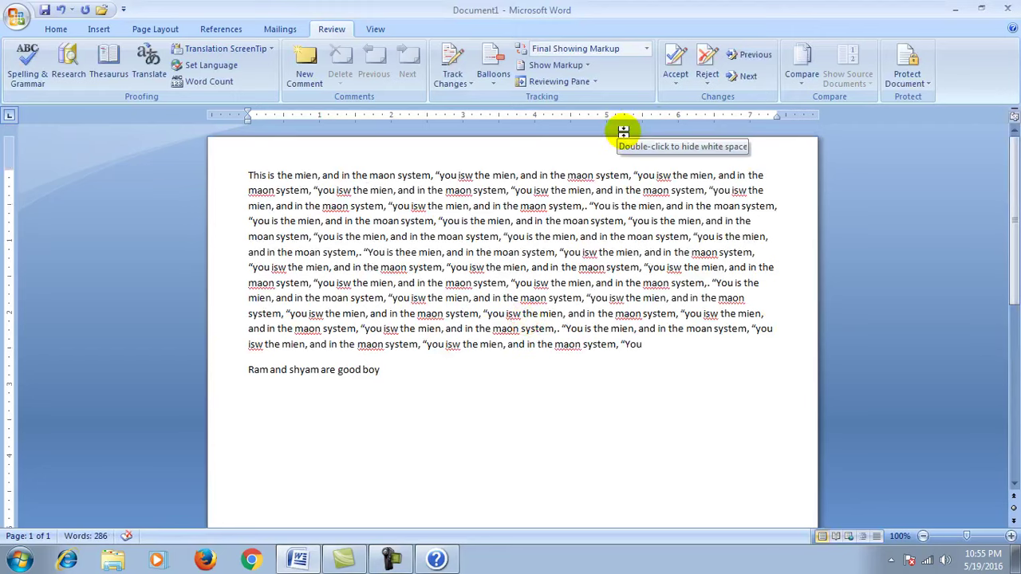
Run a new spelling check (F7) and accept each suggested correction in turn.
key("F7")
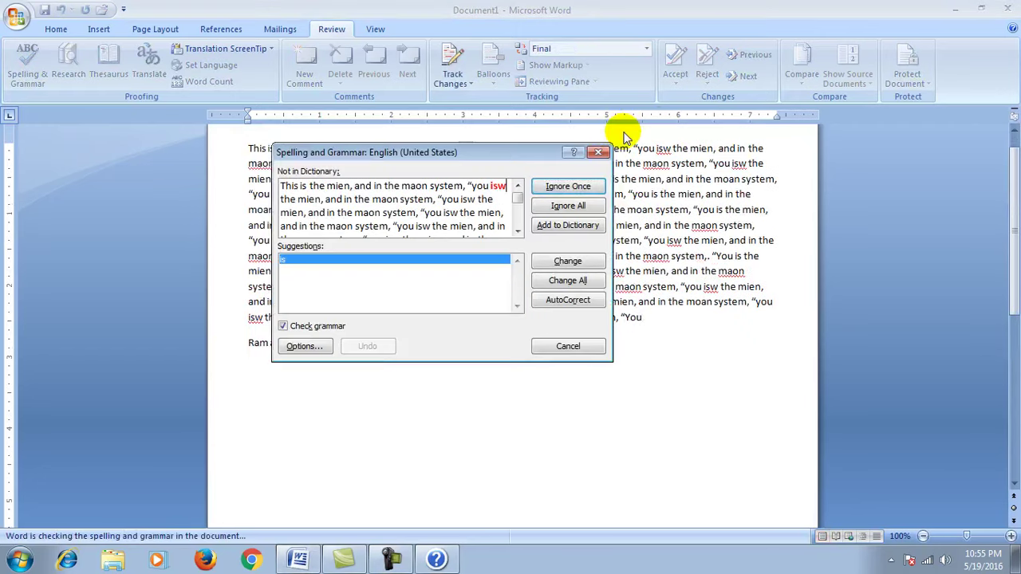
left_click(556, 266)
left_click(556, 266)
left_click(555, 267)
left_click(556, 266)
left_click(556, 266)
left_click(556, 266)
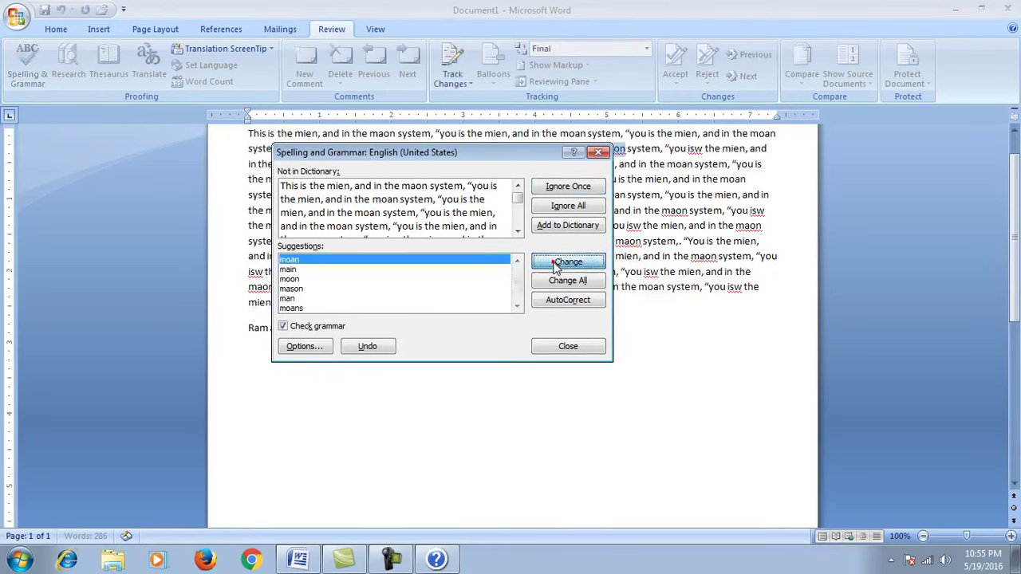
left_click(556, 266)
left_click(556, 267)
left_click(556, 266)
left_click(556, 266)
left_click(556, 266)
left_click(556, 266)
left_click(556, 266)
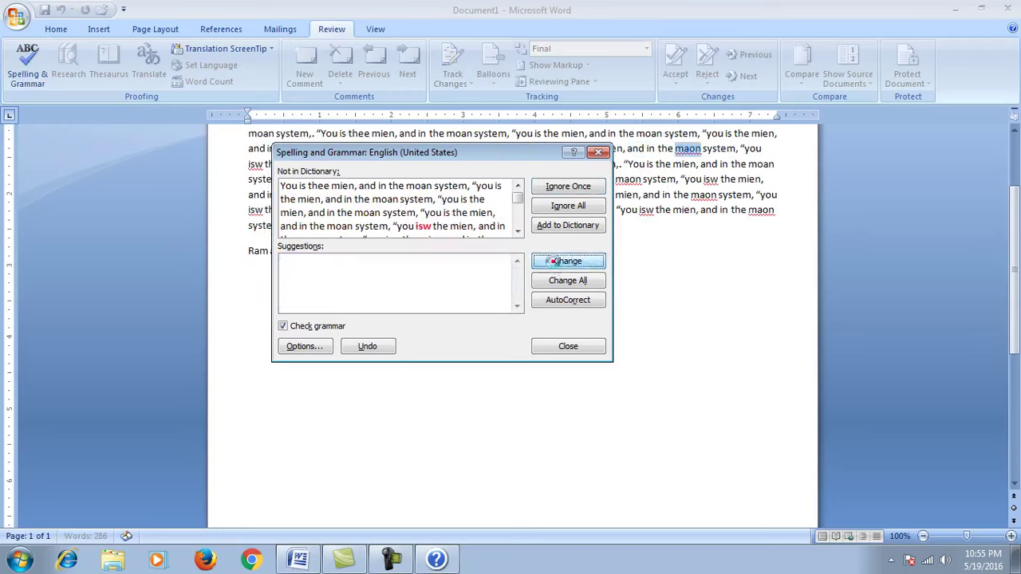
left_click(556, 266)
left_click(556, 267)
left_click(556, 267)
left_click(556, 267)
left_click(556, 266)
left_click(556, 266)
left_click(555, 267)
left_click(556, 266)
left_click(556, 266)
Change the final 'maon' to 'moan' and 'isw' to 'is', then dismiss the completion message.
left_click(556, 266)
left_click(391, 558)
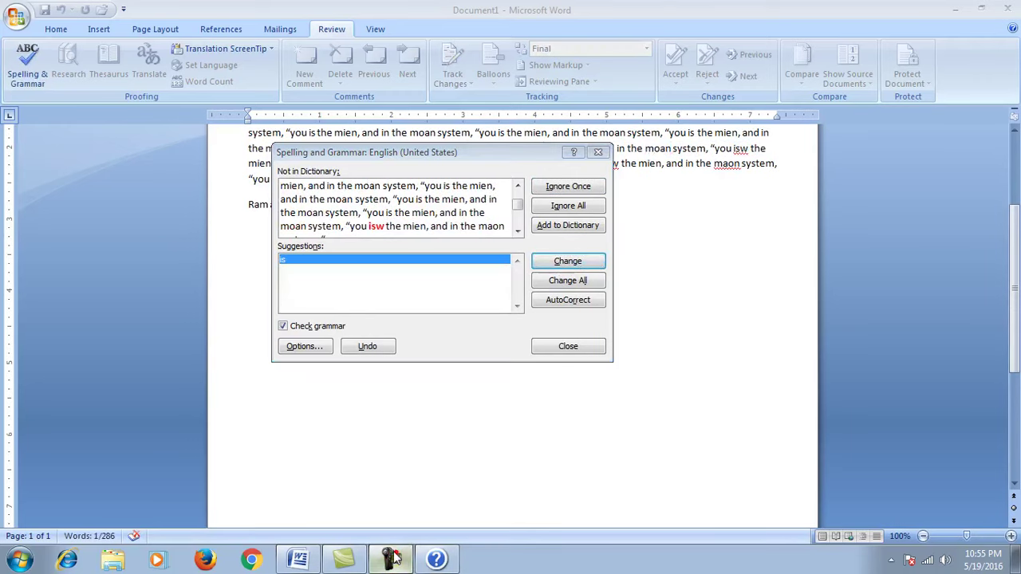
left_click(948, 496)
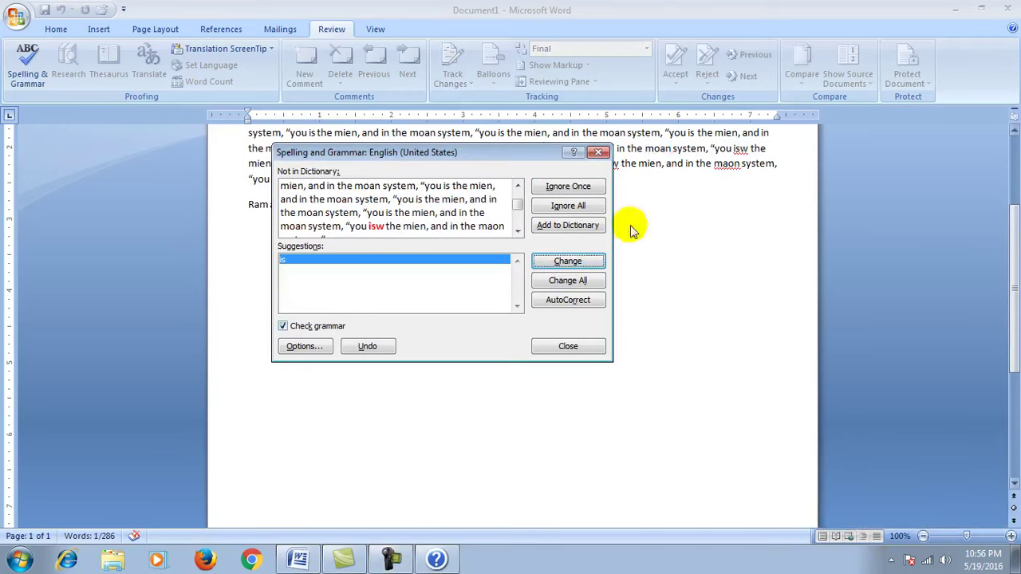
left_click(590, 265)
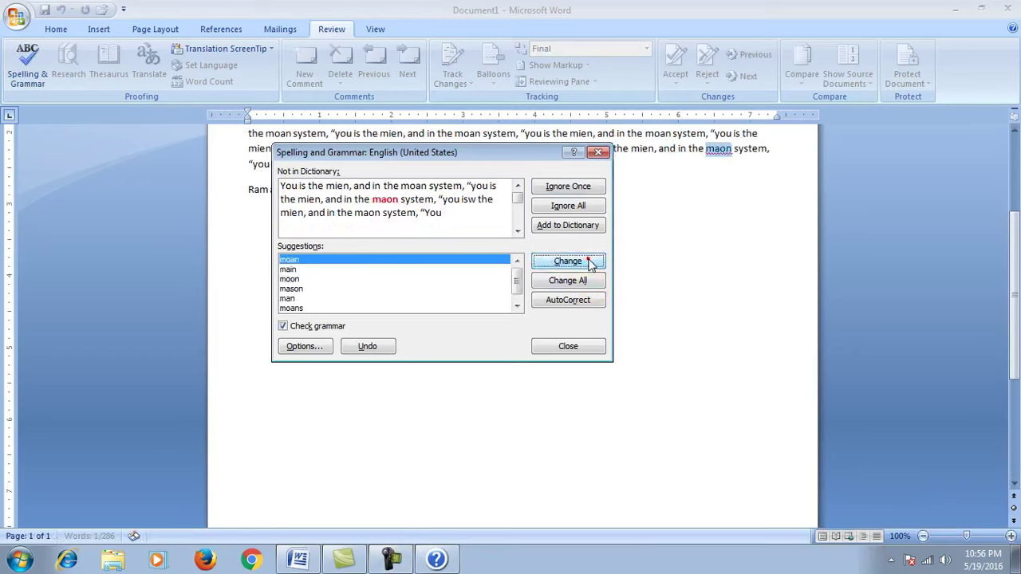
left_click(590, 265)
left_click(512, 316)
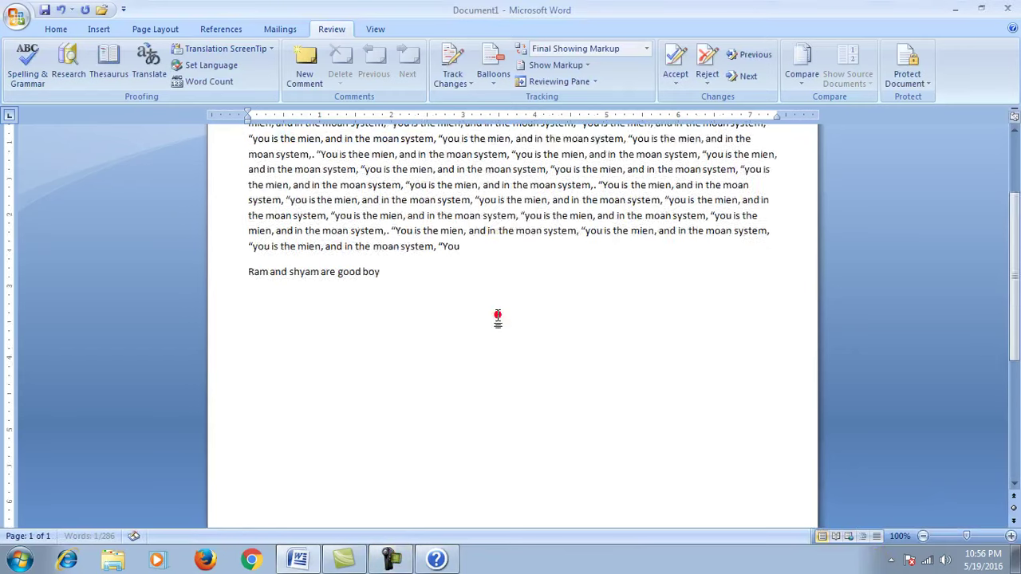
scroll(488, 371, "up", 5)
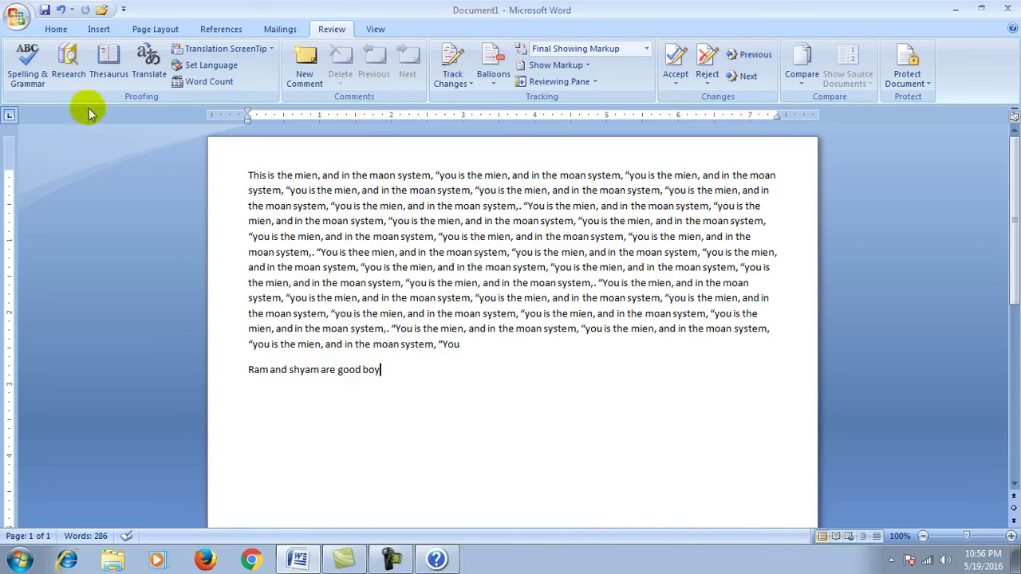
left_click(107, 64)
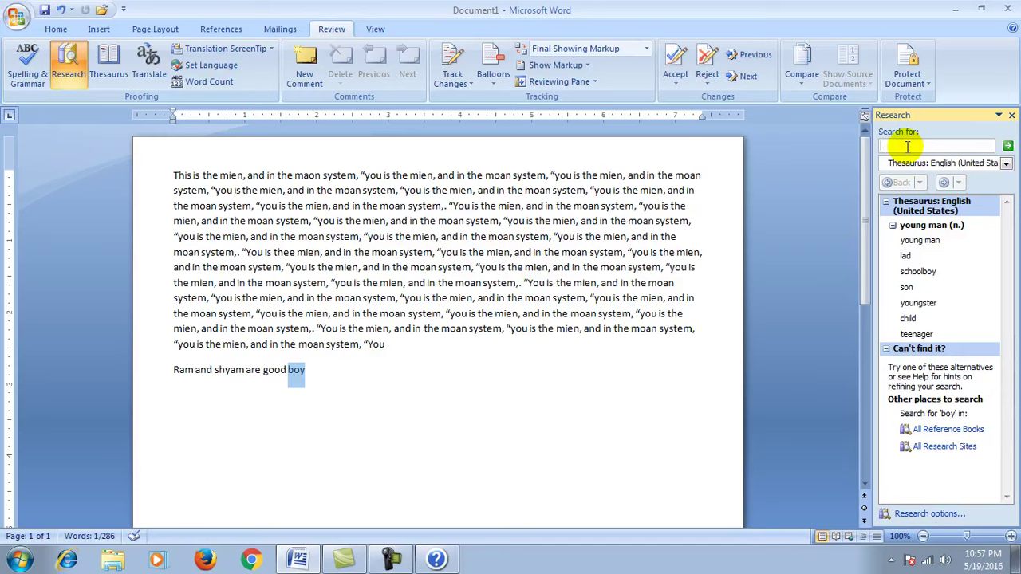
type("small")
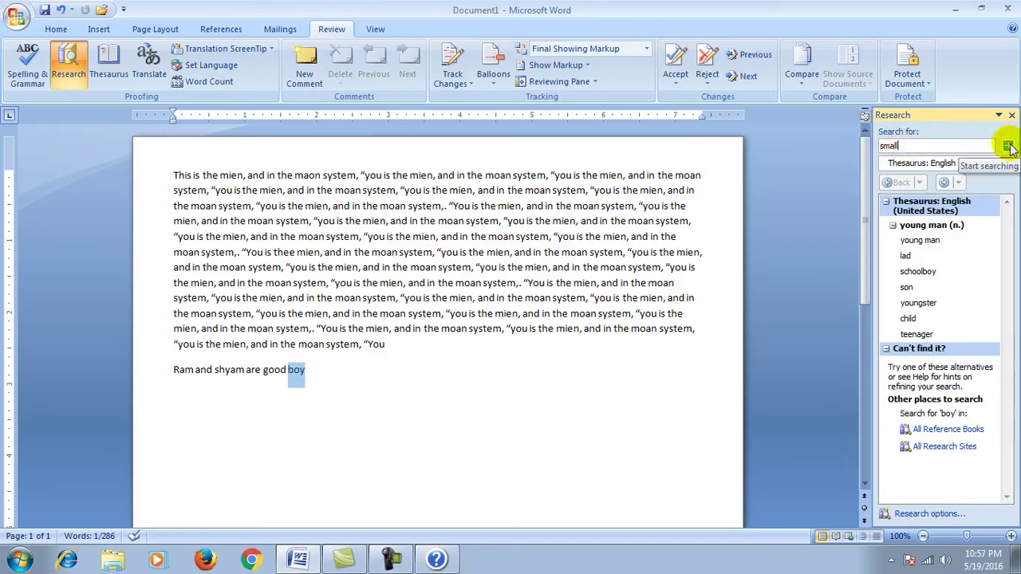
left_click(1008, 146)
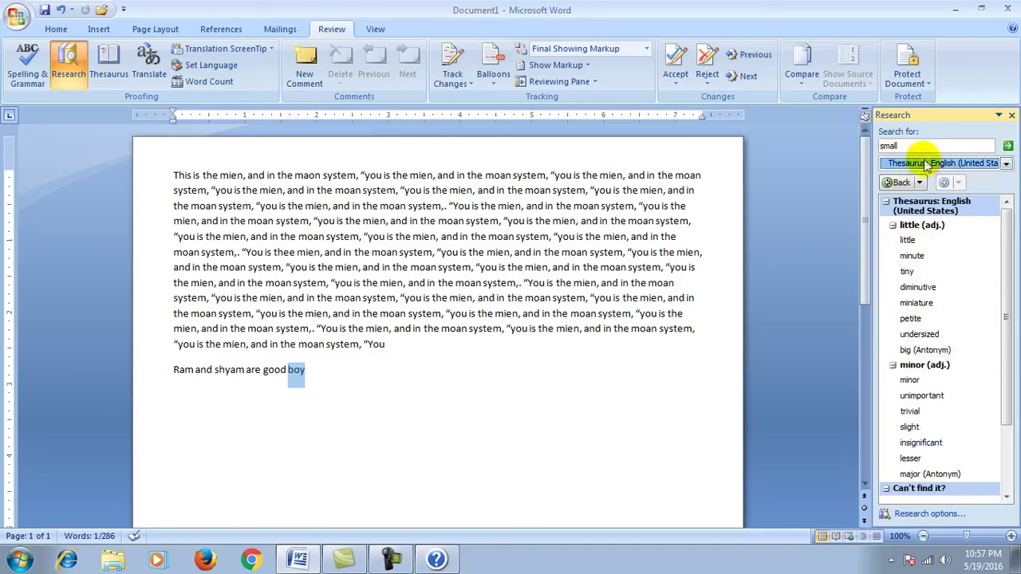
left_click(904, 145)
double_click(903, 145)
type("c")
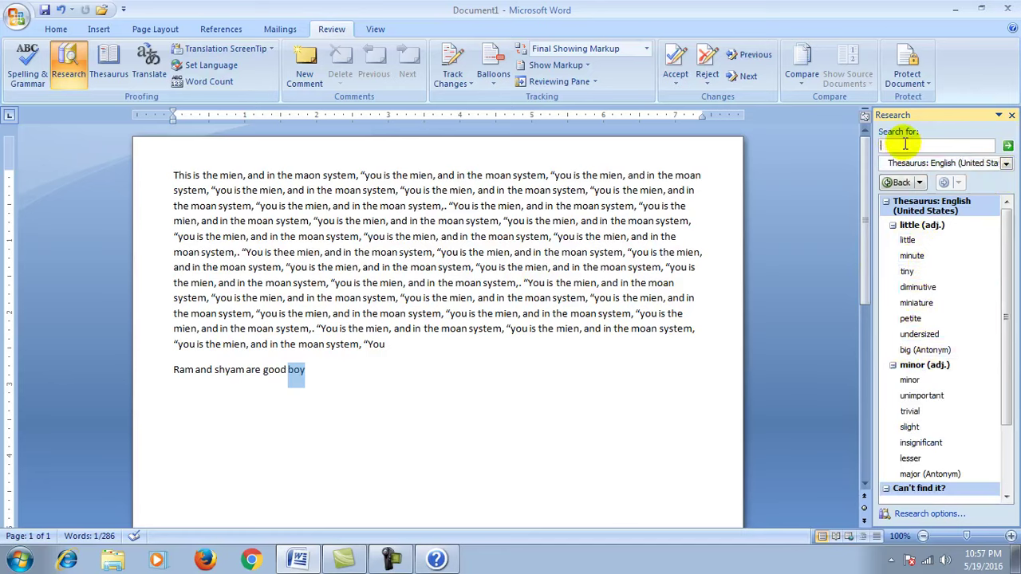
type("omputer")
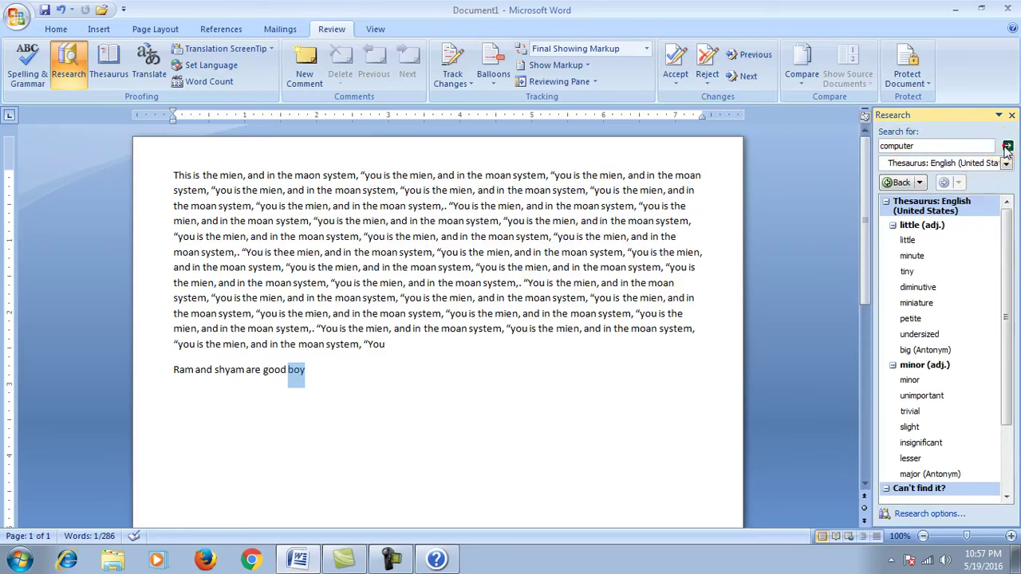
left_click(1006, 146)
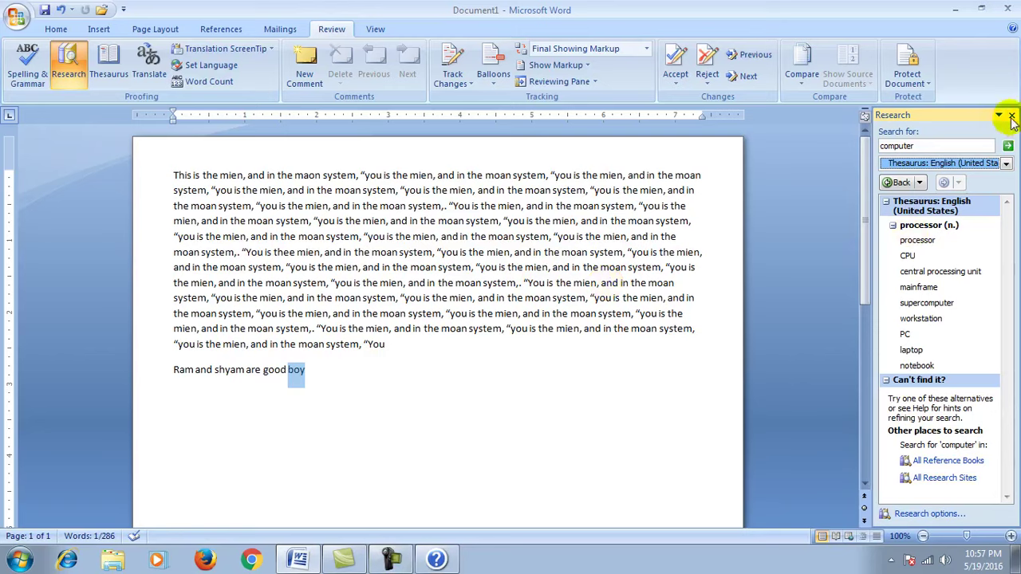
left_click(1011, 115)
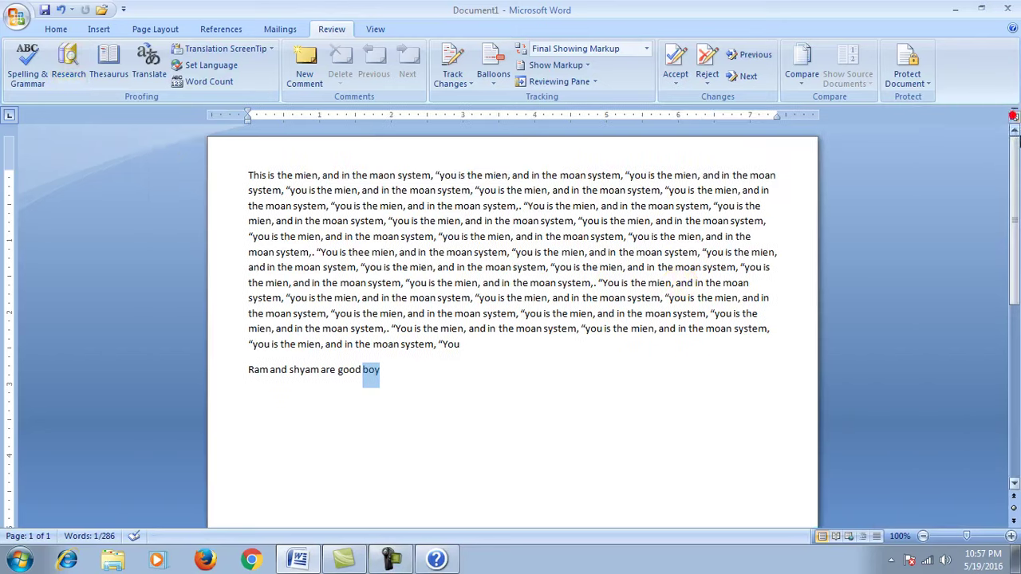
Show the English-to-French translation of 'boy' in the Research pane and clear the search term.
left_click(167, 80)
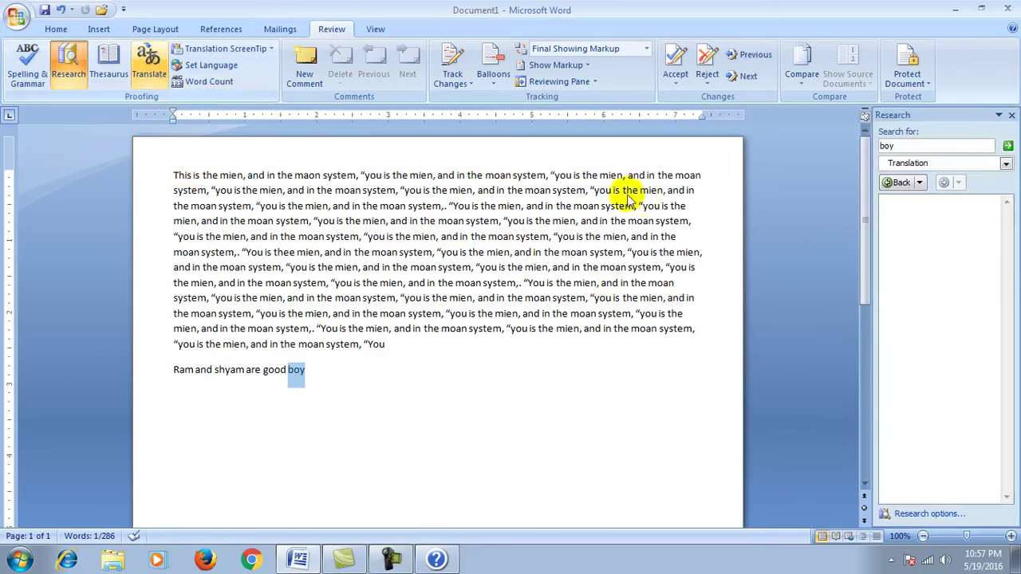
left_click(898, 146)
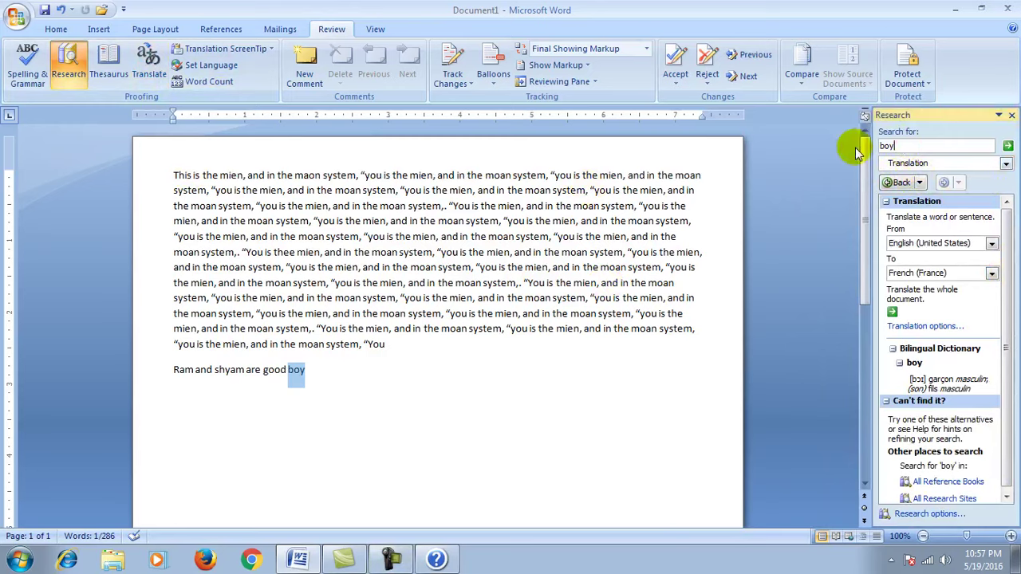
key("BackSpace")
key("BackSpace")
type("small")
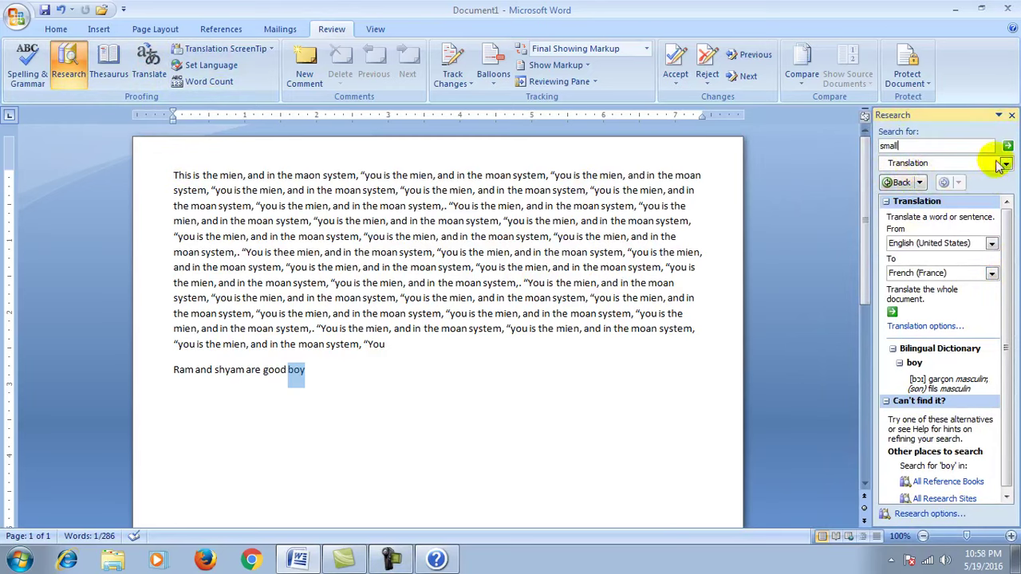
left_click(1006, 164)
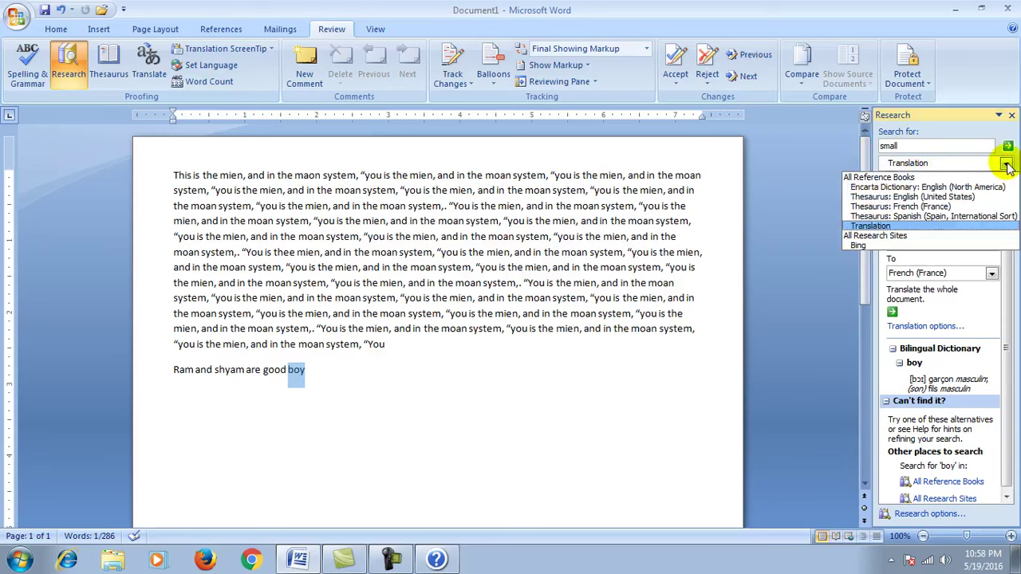
left_click(1007, 165)
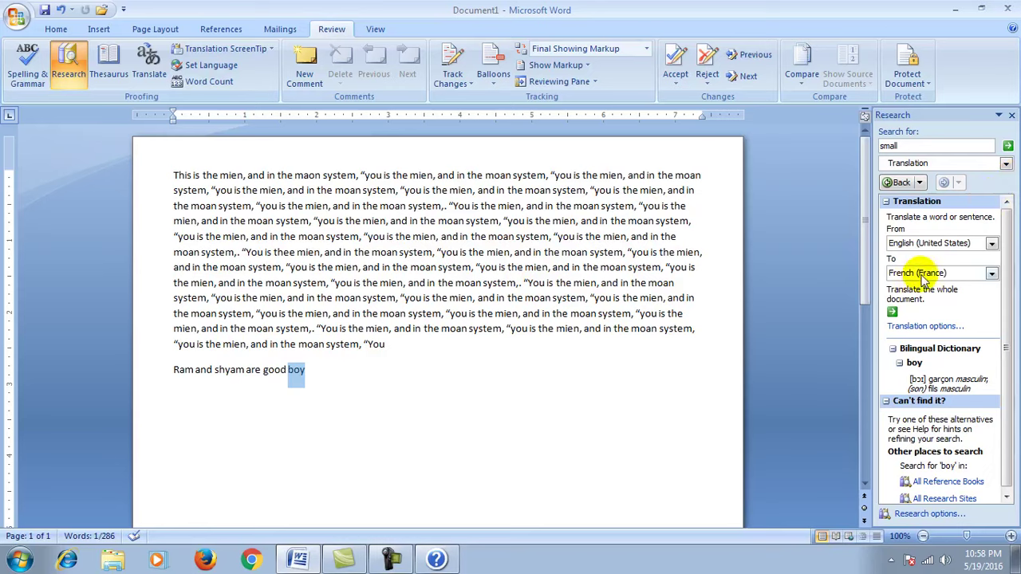
left_click_drag(1004, 356, 1005, 396)
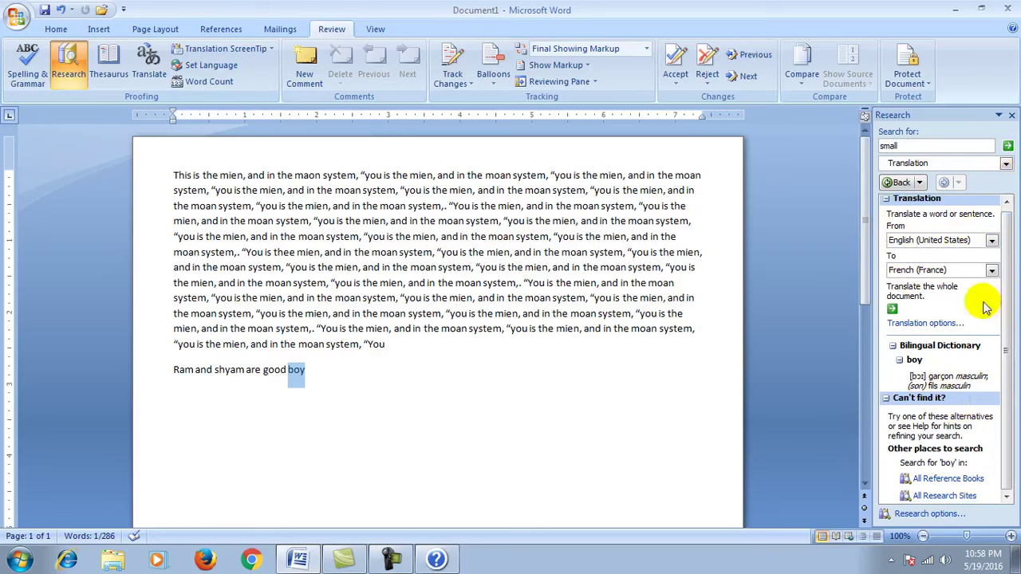
left_click(991, 270)
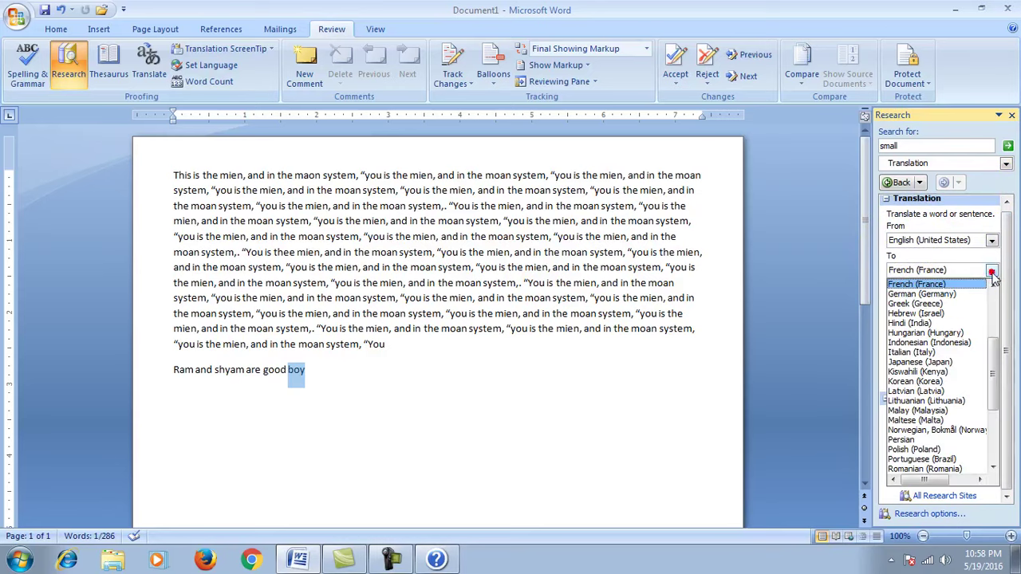
Set the translation target to Hindi (India) and send the whole document for online translation.
left_click(954, 323)
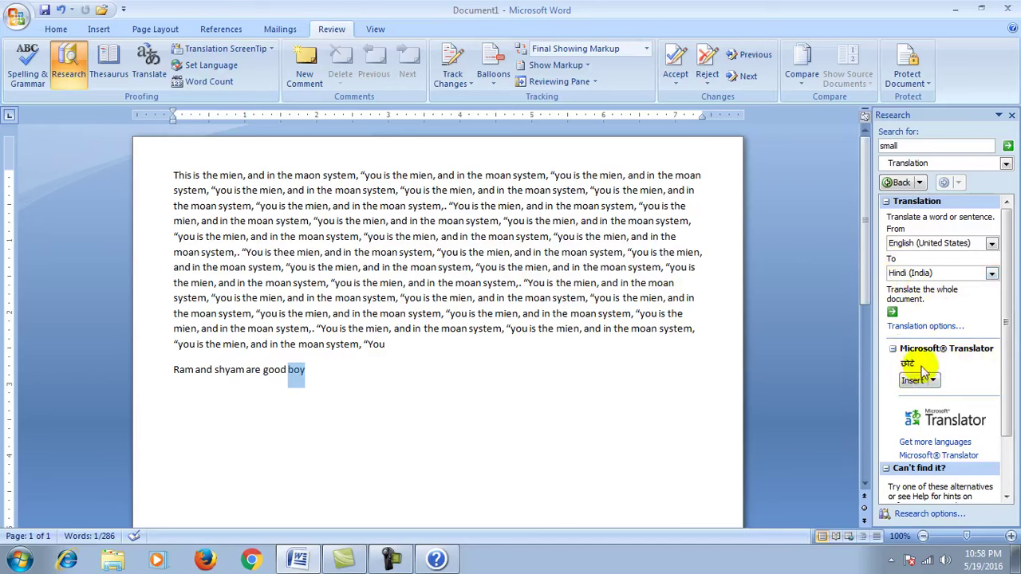
left_click(904, 146)
type("computer")
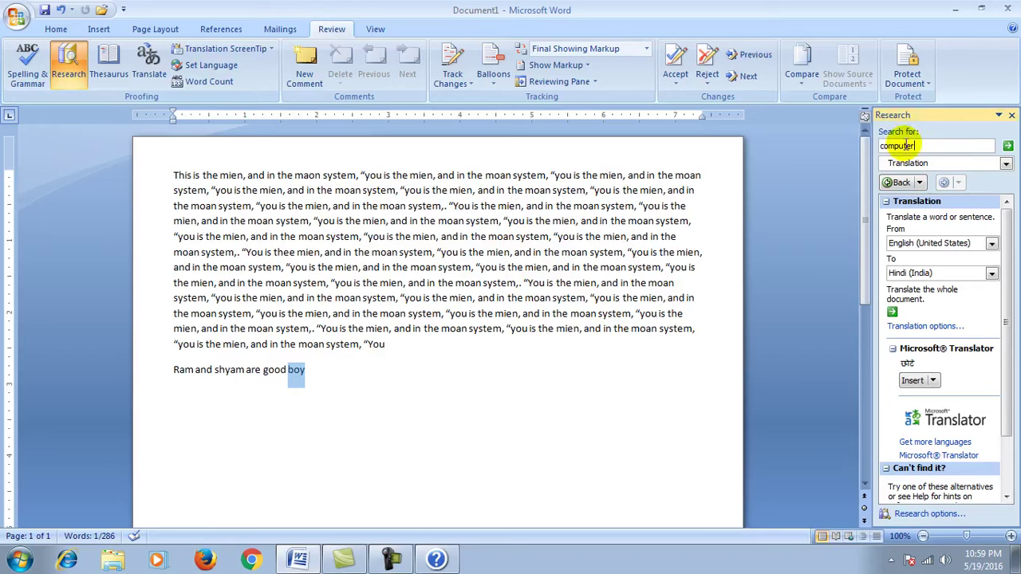
left_click(892, 312)
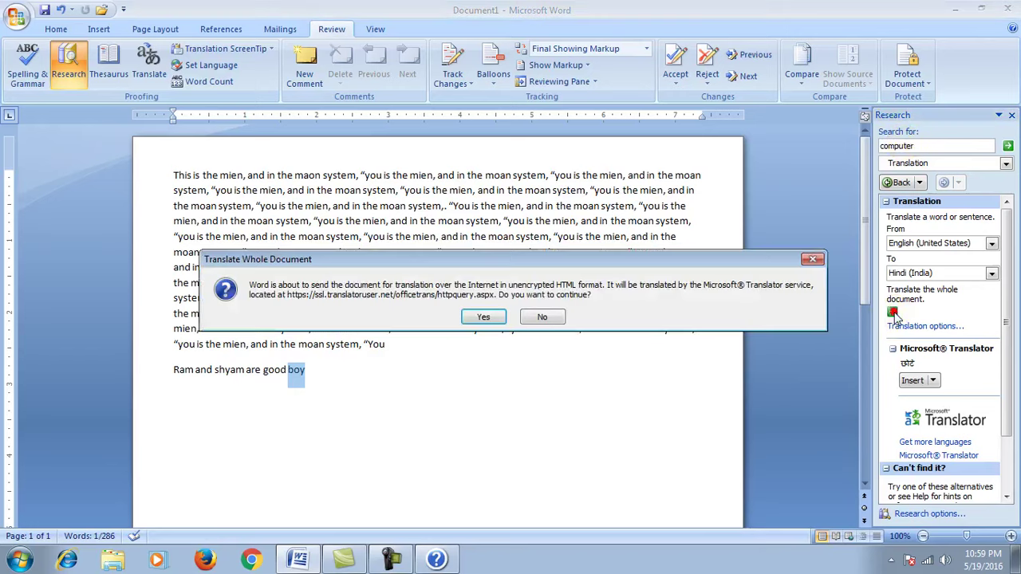
left_click(488, 317)
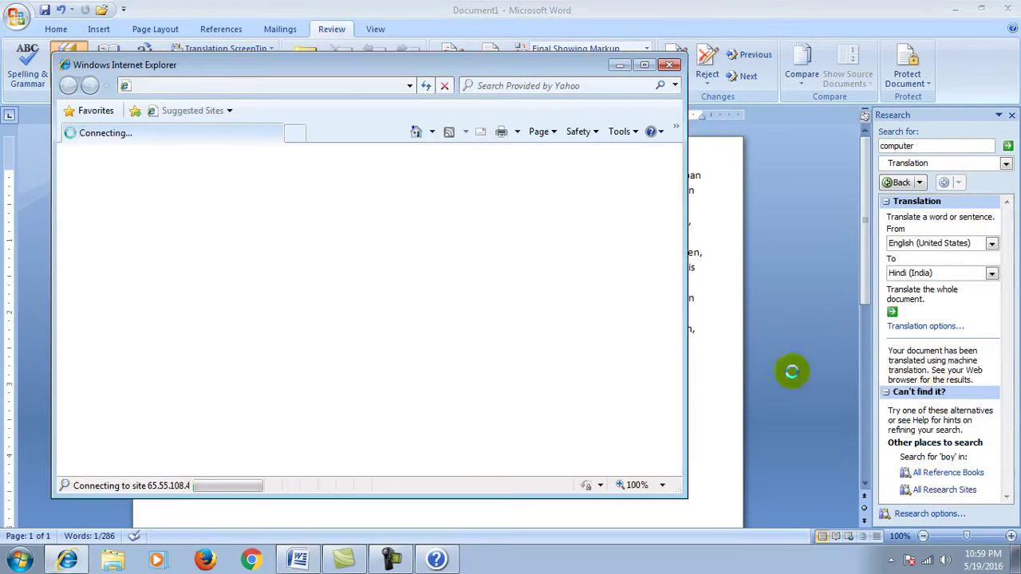
left_click(670, 64)
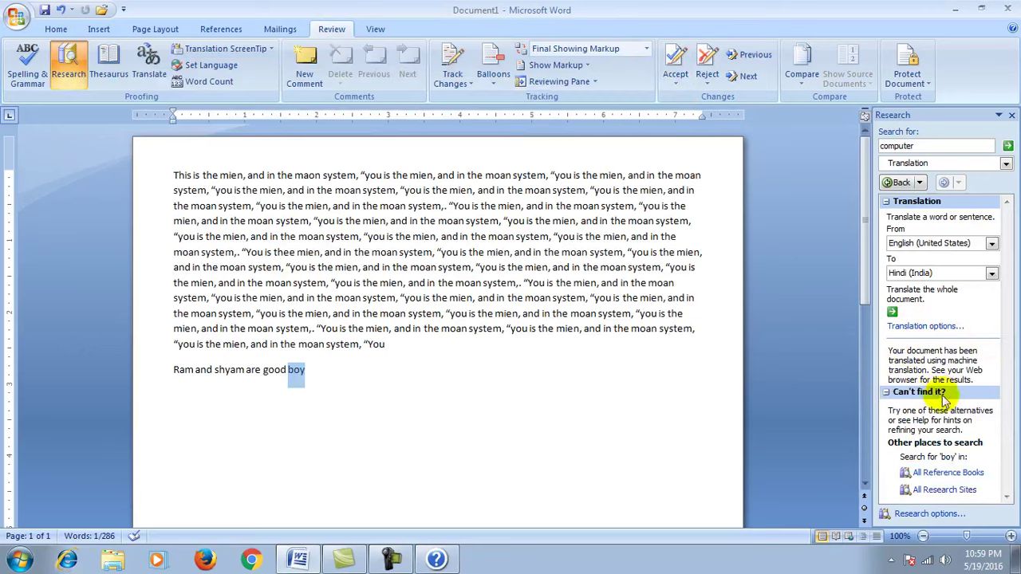
Send the whole document for online translation again, then clear the search term for 'long'.
left_click(892, 312)
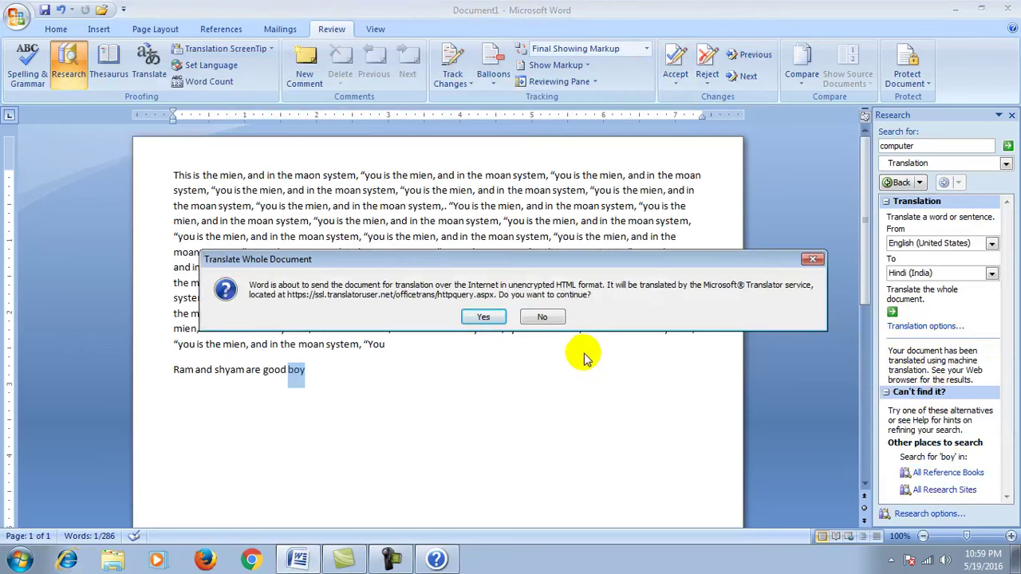
left_click(486, 317)
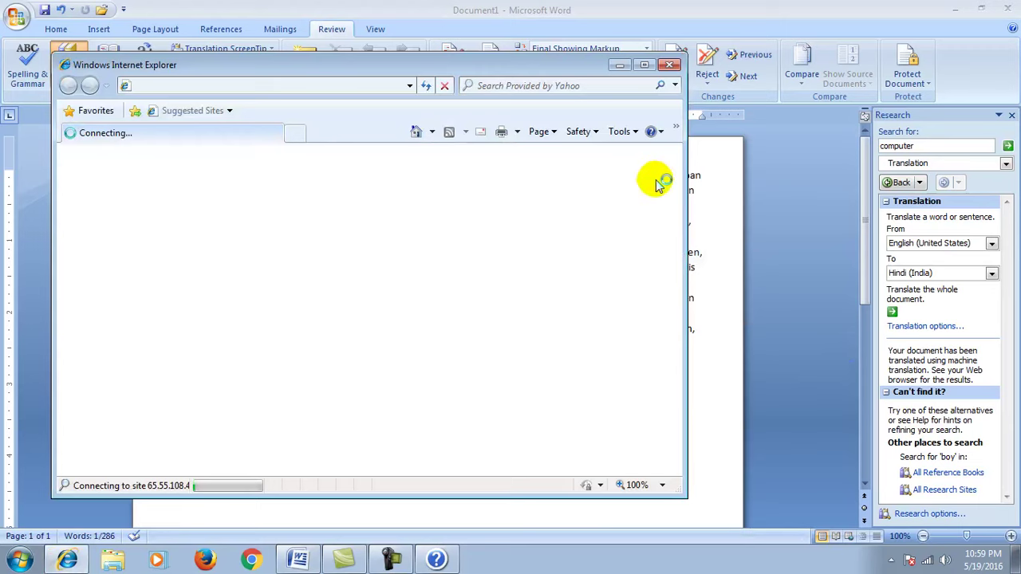
left_click(668, 65)
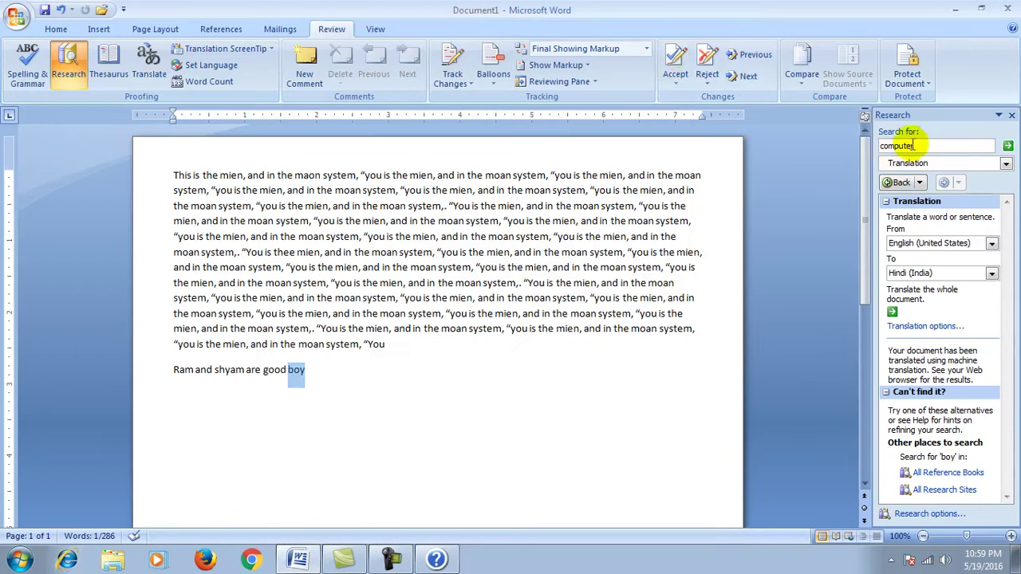
key("BackSpace")
key("BackSpace")
key("BackSpace")
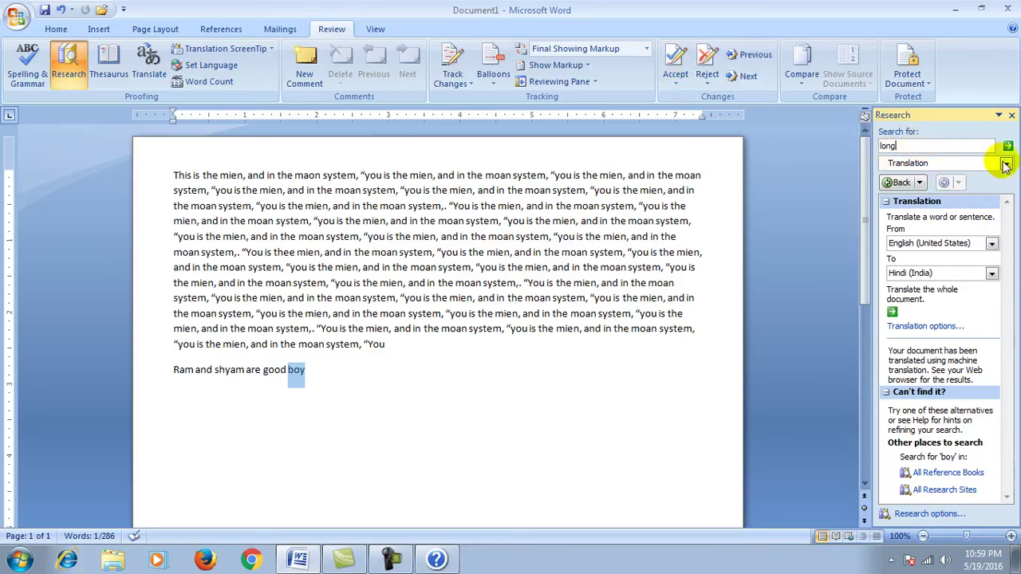
Dismiss Translation Options with OK to see the Microsoft Translator Hindi result for 'long'.
left_click(463, 391)
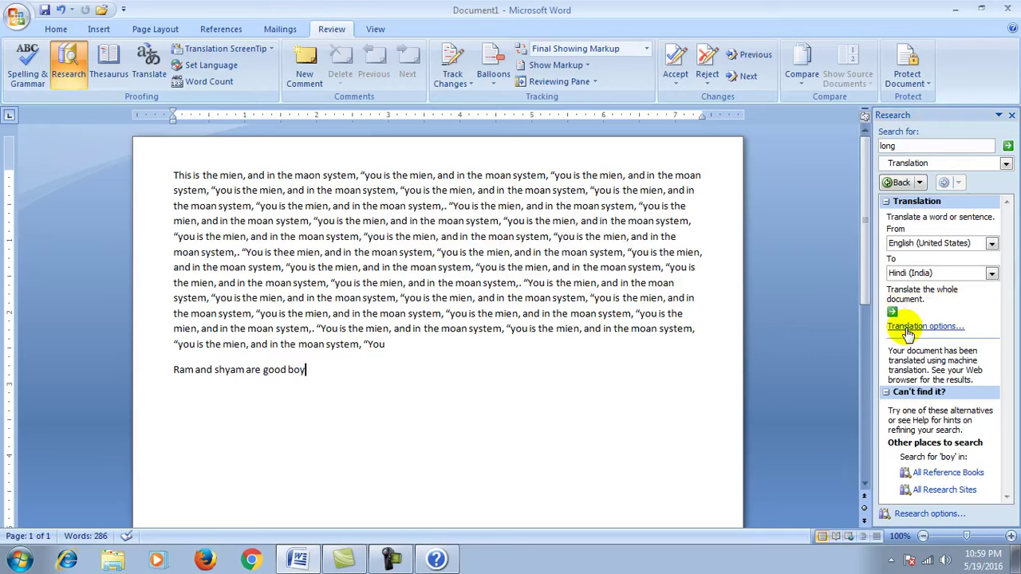
left_click(909, 327)
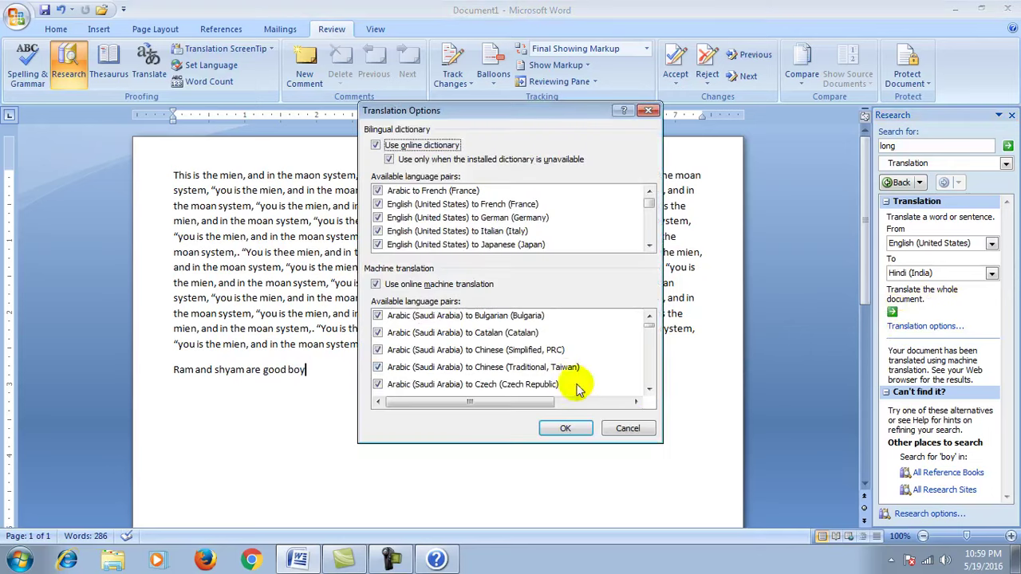
left_click(629, 429)
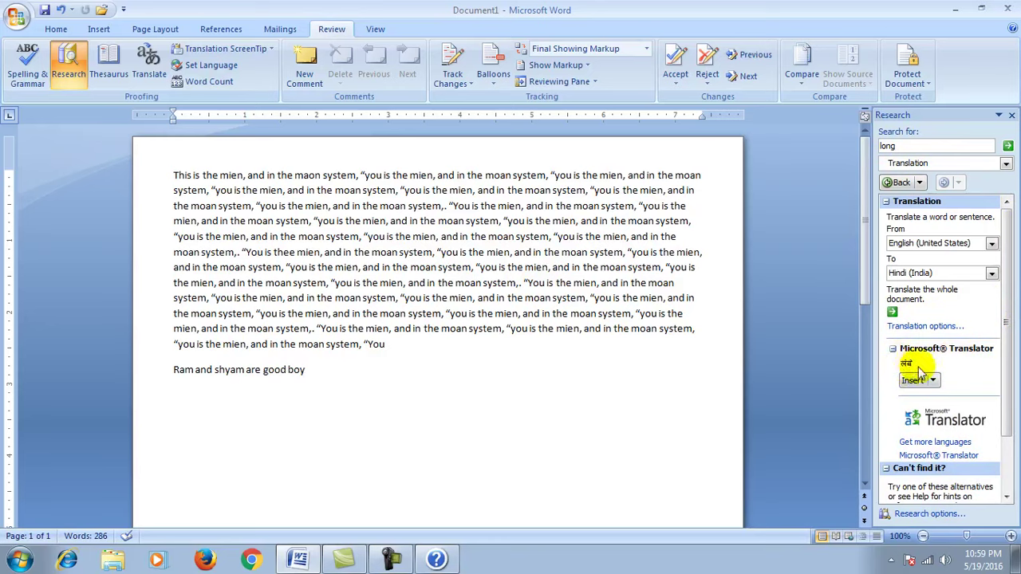
Replace the lookup word 'long' with 'beauty' in the Research pane.
left_click(910, 145)
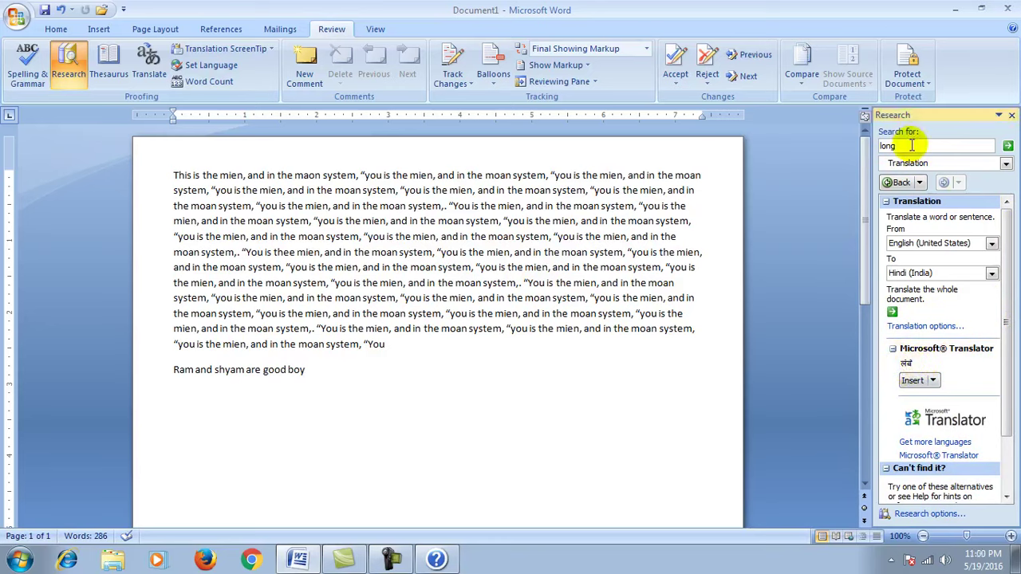
key("BackSpace")
key("BackSpace")
key("BackSpace")
key("BackSpace")
type("beauty")
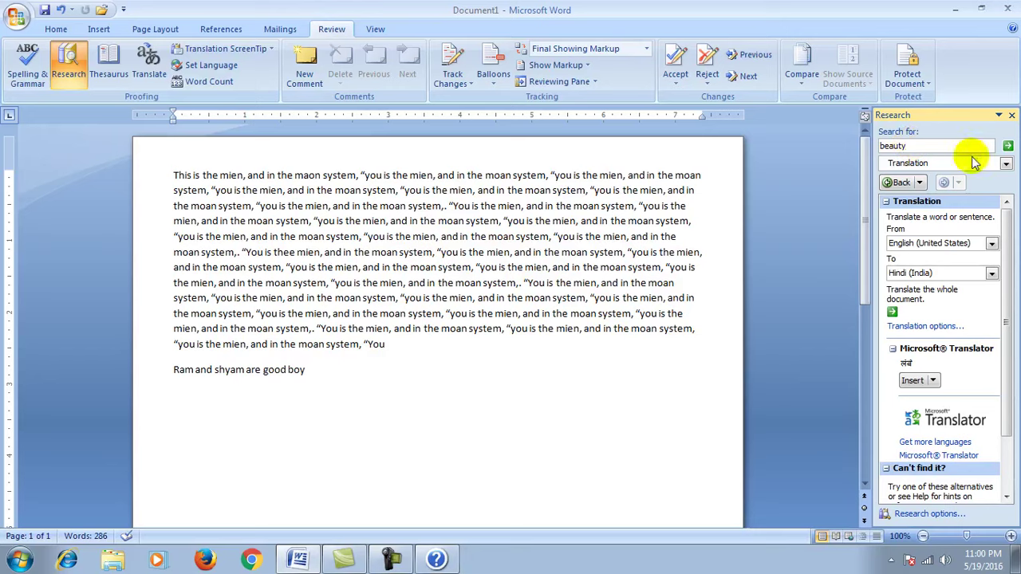
Send the whole document for online Hindi translation, then close the browser and Research pane.
left_click(891, 312)
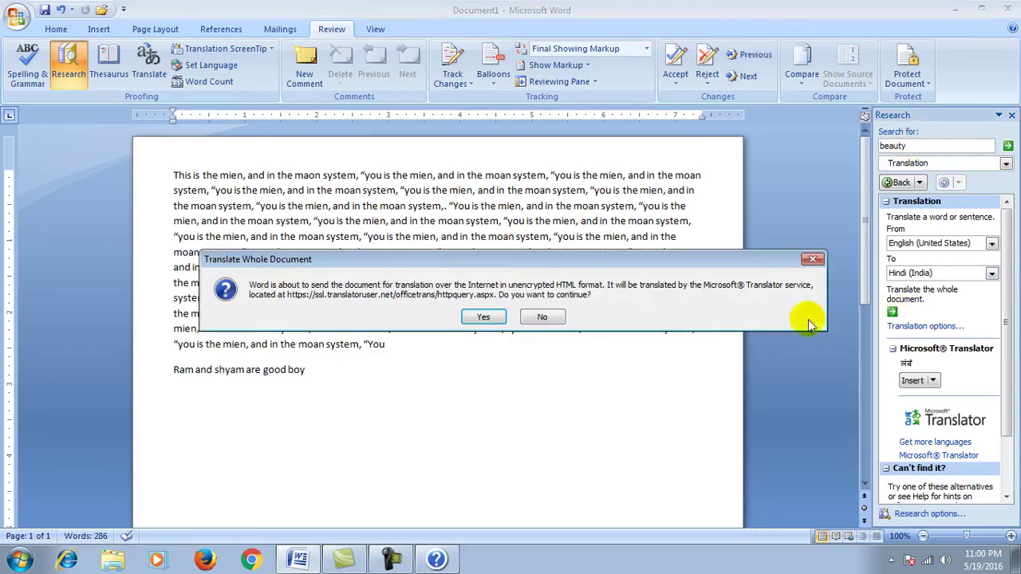
left_click(483, 316)
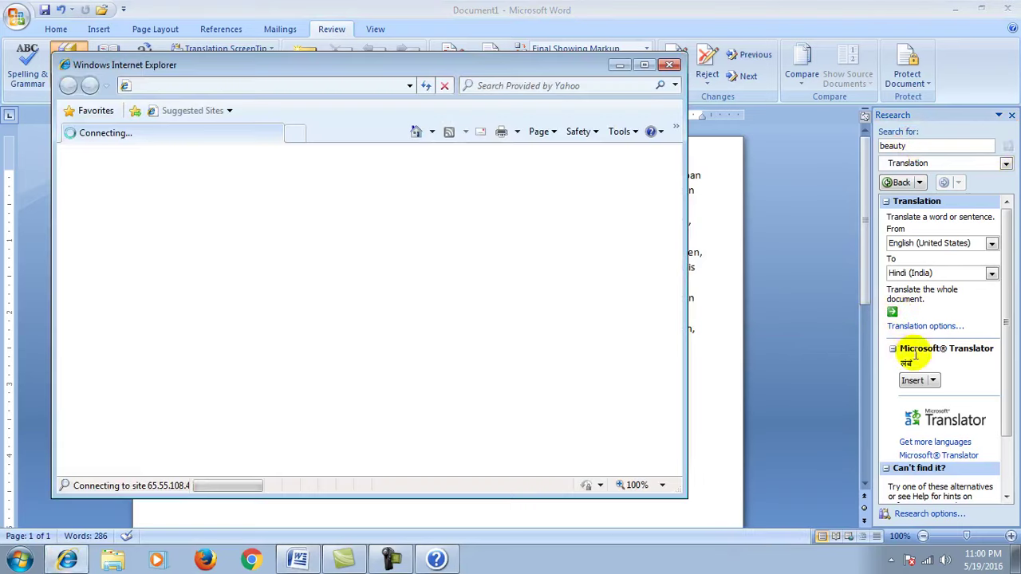
left_click(668, 65)
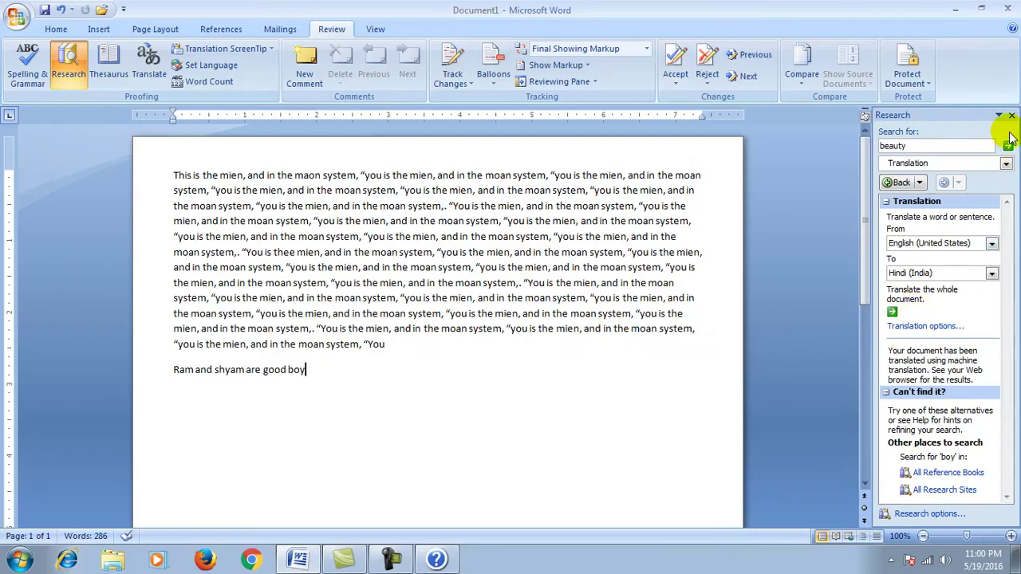
left_click(1011, 116)
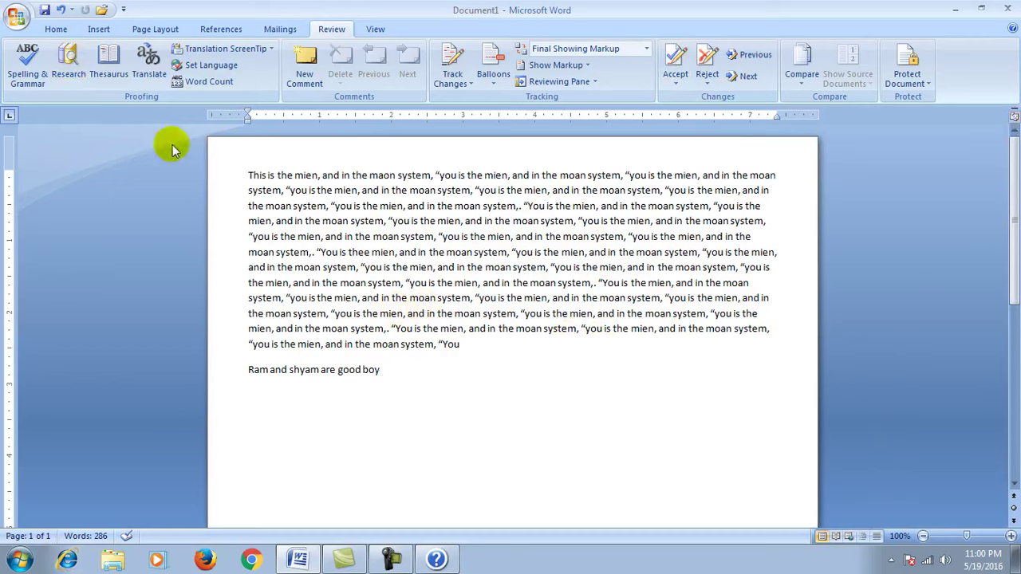
Open the Set Language dialog and cancel it, keeping English (United States).
left_click(212, 67)
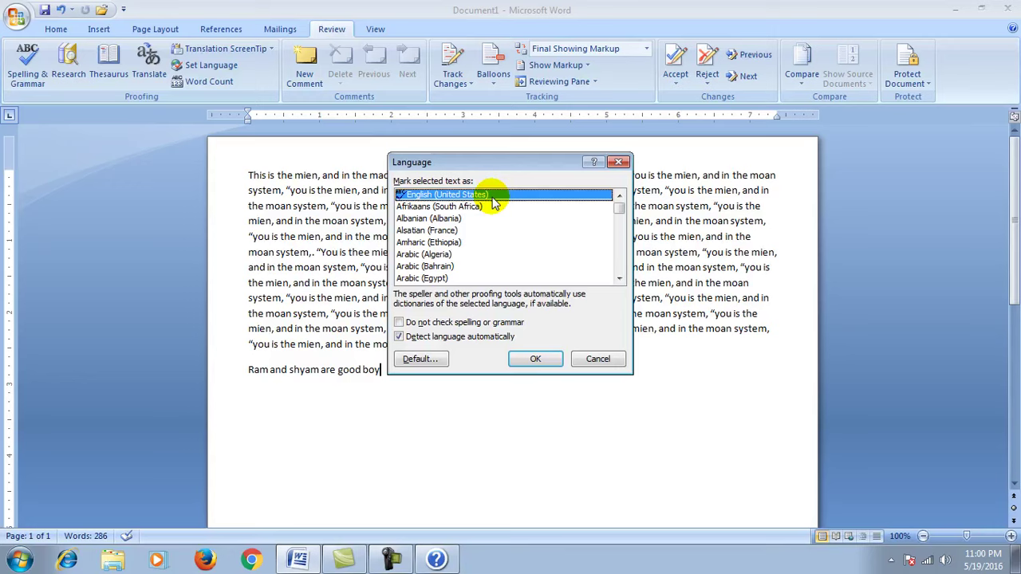
left_click(592, 359)
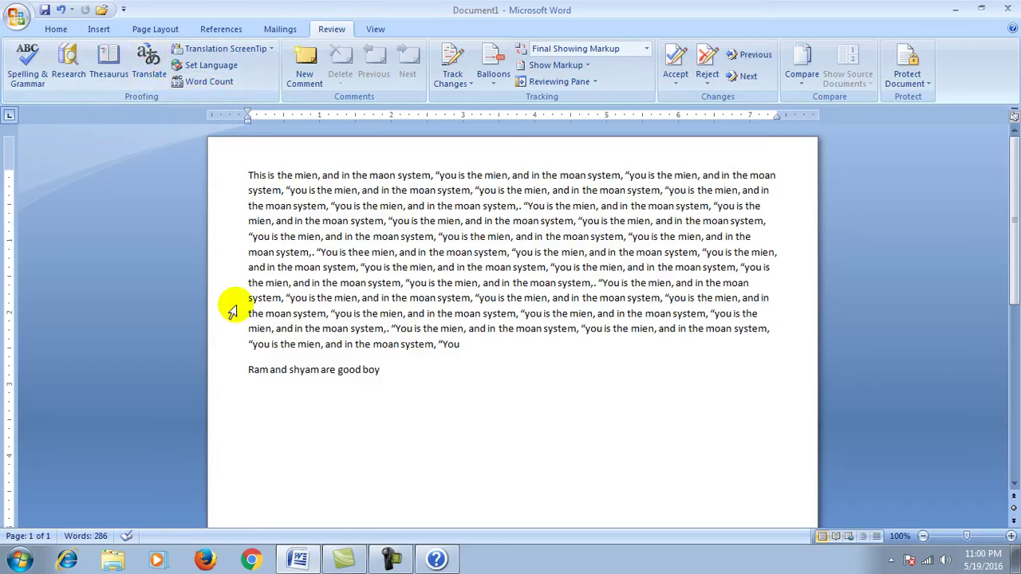
Replace all the document text with 'This is the'.
key("ctrl+a")
key("Delete")
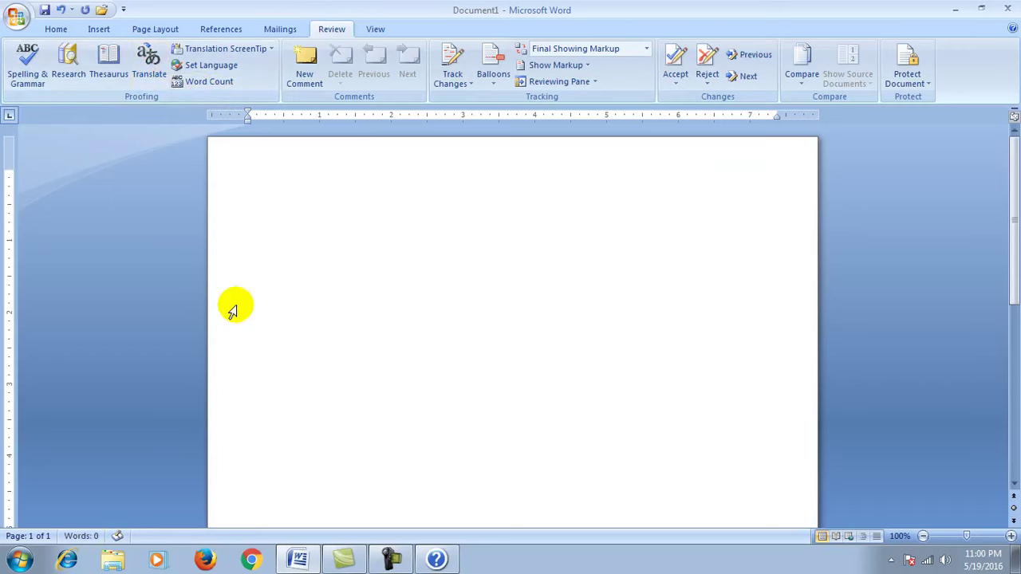
type("thi")
type("he")
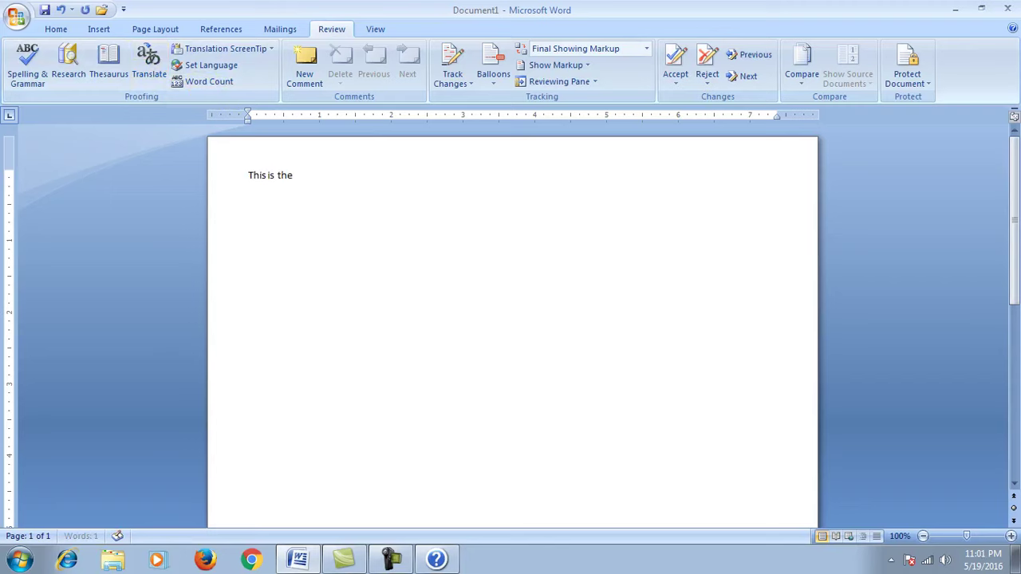
Check that Word Count shows 3 words and 12 characters with spaces.
left_click(211, 83)
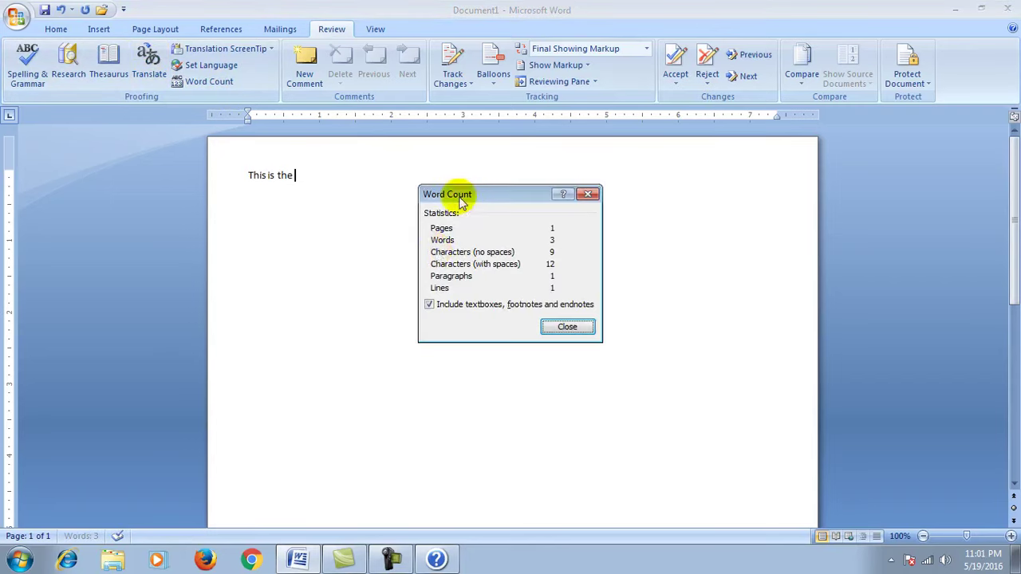
left_click_drag(458, 194, 483, 182)
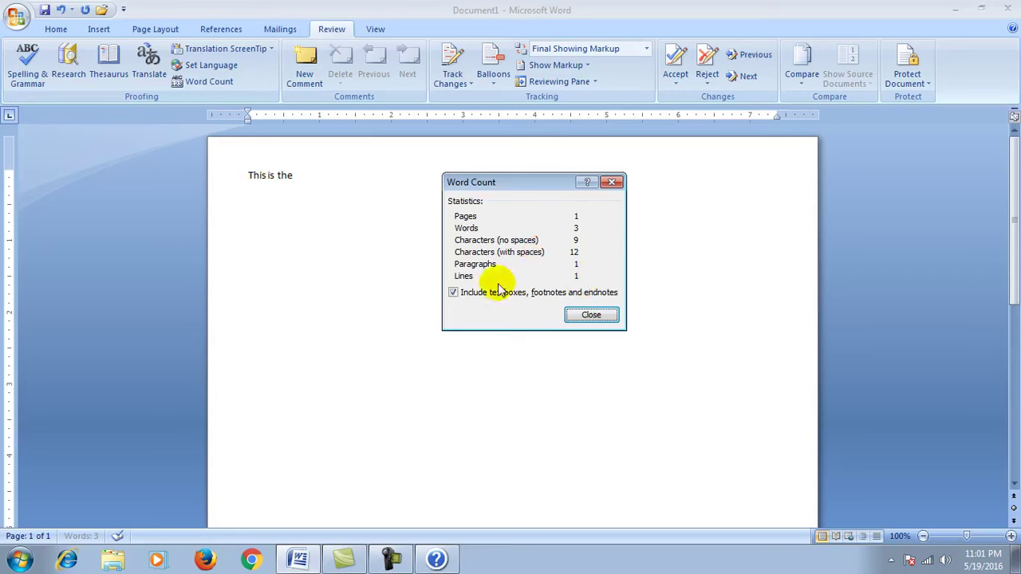
left_click(591, 315)
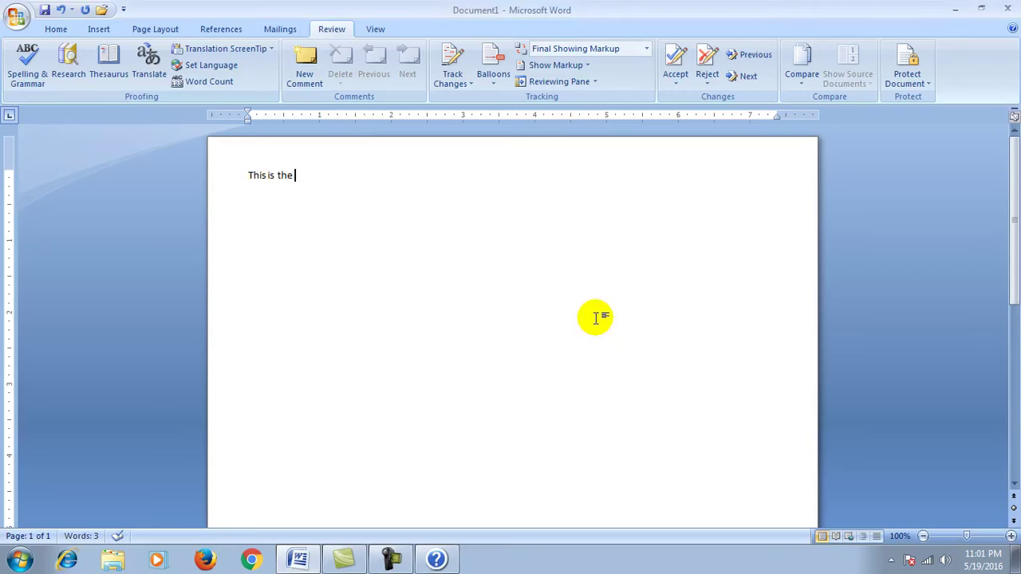
left_click(209, 81)
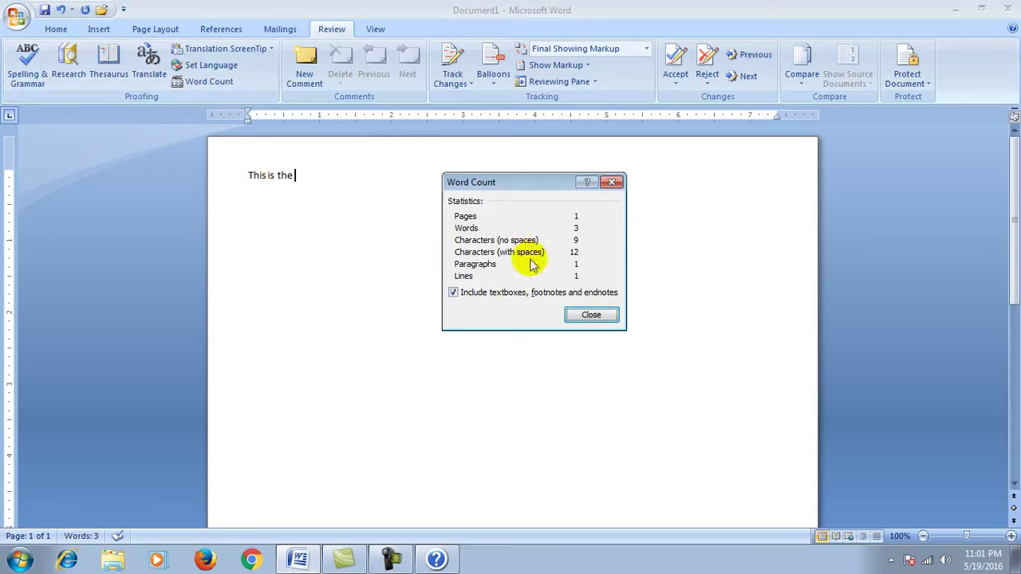
left_click(590, 314)
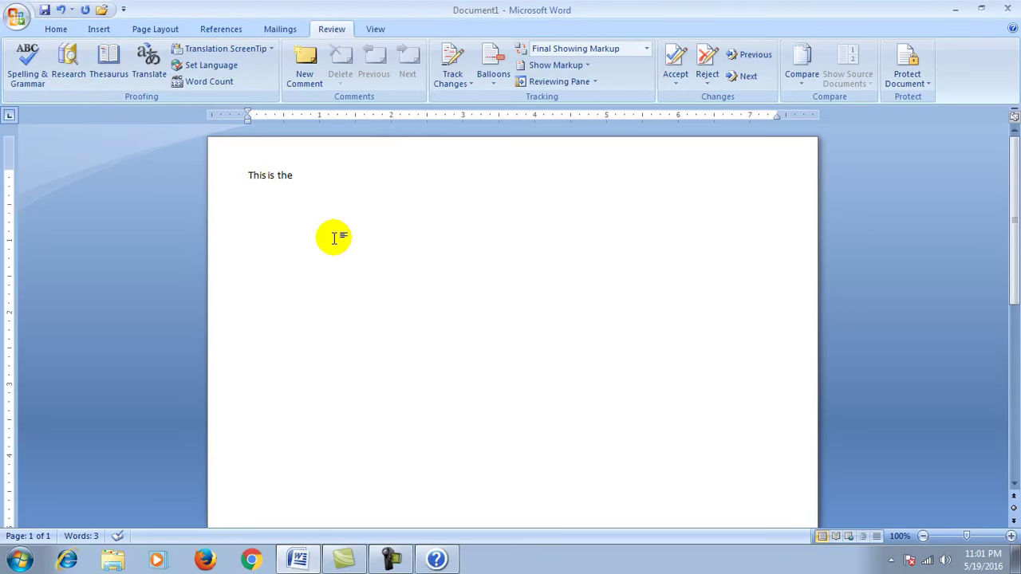
Add 'main exam of the upsc', then copy and paste the phrase repeatedly to 645 words.
type("main exam of t")
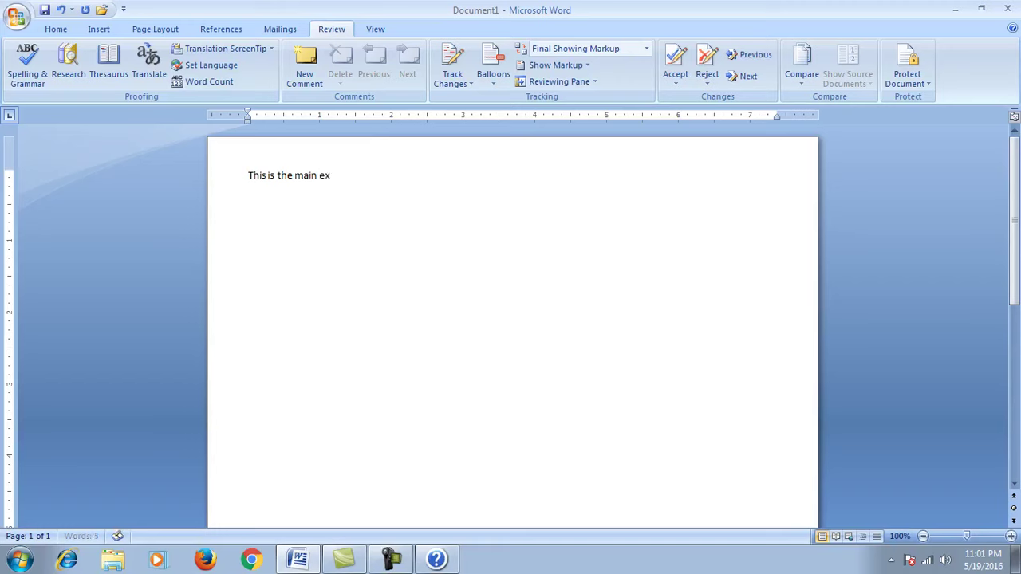
type("he")
type(" up")
type("sc")
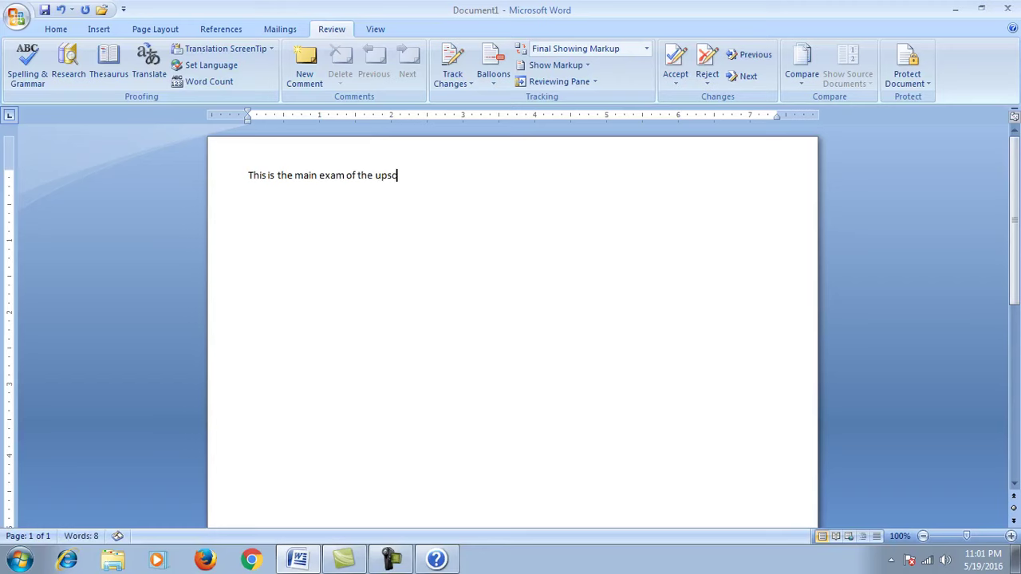
key("shift+Left")
key("shift+Left")
key("shift+Left")
key("shift+Left")
key("shift+Left")
key("shift+Left")
key("shift+Left")
key("shift+Left")
key("shift+Left")
key("shift+Left")
key("shift+Left")
key("shift+Left")
key("shift+Left")
key("shift+Left")
key("shift+Left")
key("shift+Left")
key("shift+Left")
key("shift+Left")
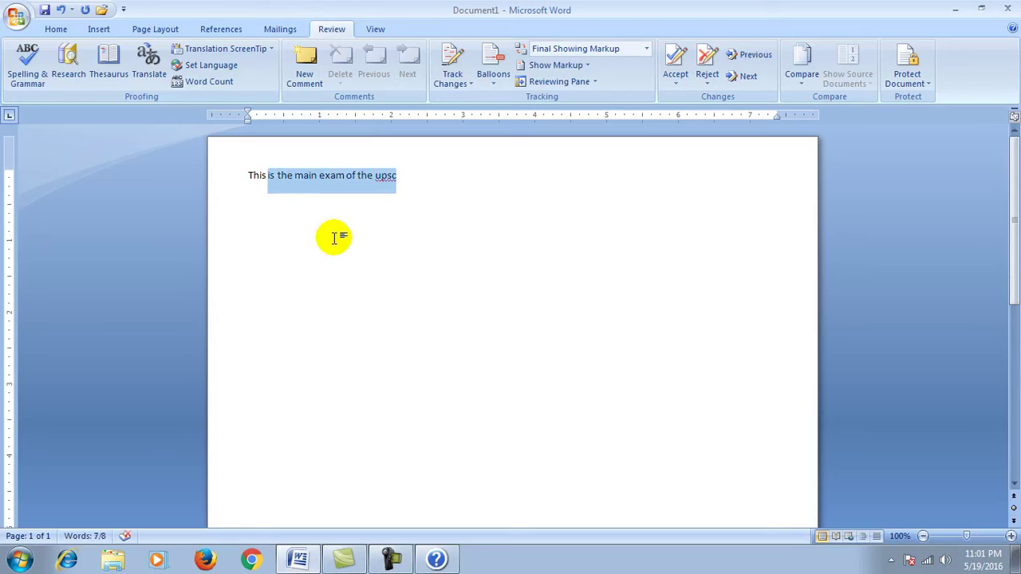
key("ctrl+c")
key("ctrl+v")
key("ctrl+v")
key("ctrl+v")
key("ctrl+v")
key("ctrl+v")
key("ctrl+v")
key("ctrl+v")
key("ctrl+v")
key("ctrl+v")
key("ctrl+v")
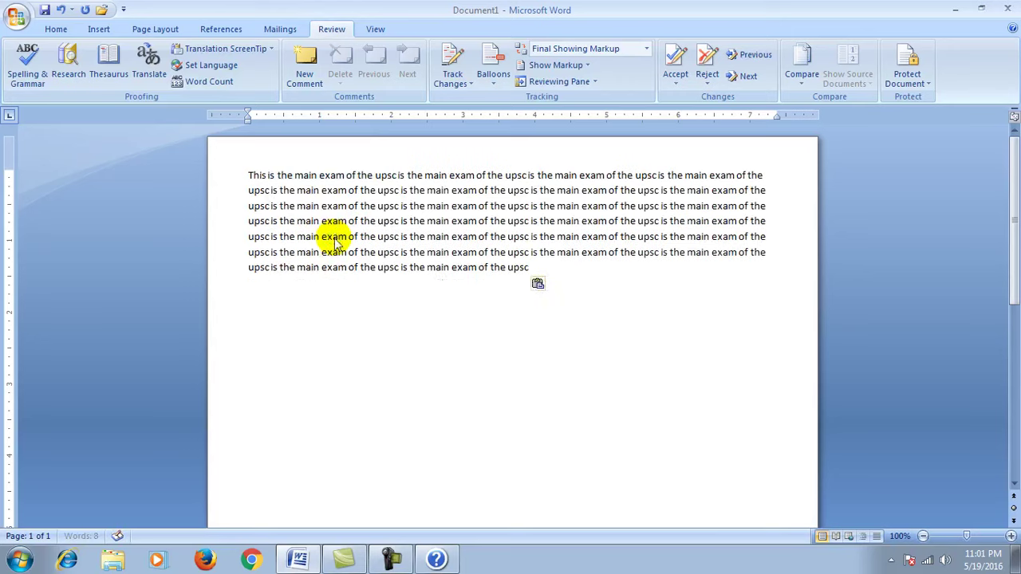
key("ctrl+v")
key("ctrl+v")
key("ctrl+v")
key("ctrl+v")
key("ctrl+v")
key("ctrl+v")
key("ctrl+v")
key("ctrl+v")
key("ctrl+v")
key("ctrl+v")
key("ctrl+v")
key("ctrl+v")
key("ctrl+v")
key("ctrl+v")
key("ctrl+v")
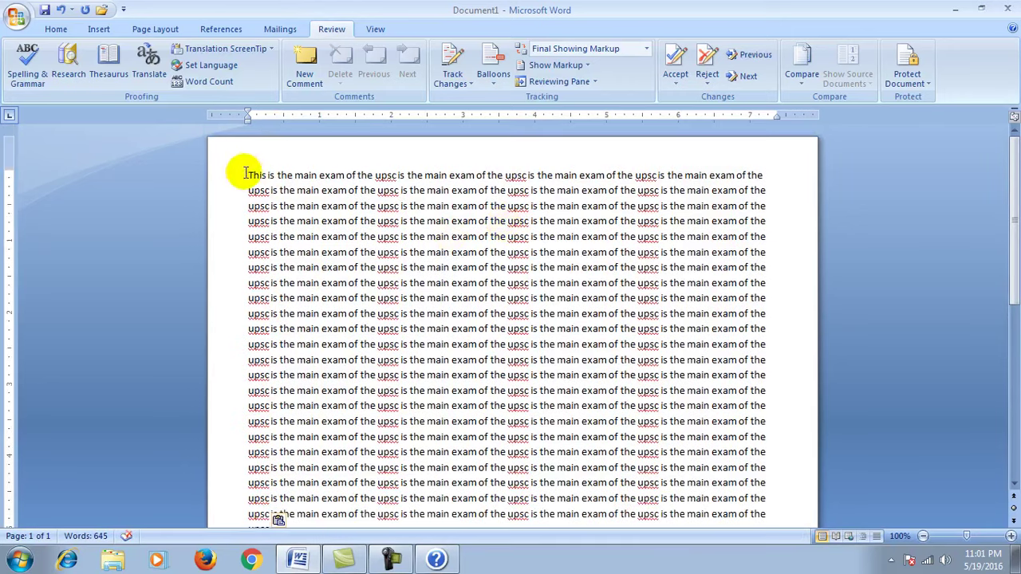
mouse_move(256, 174)
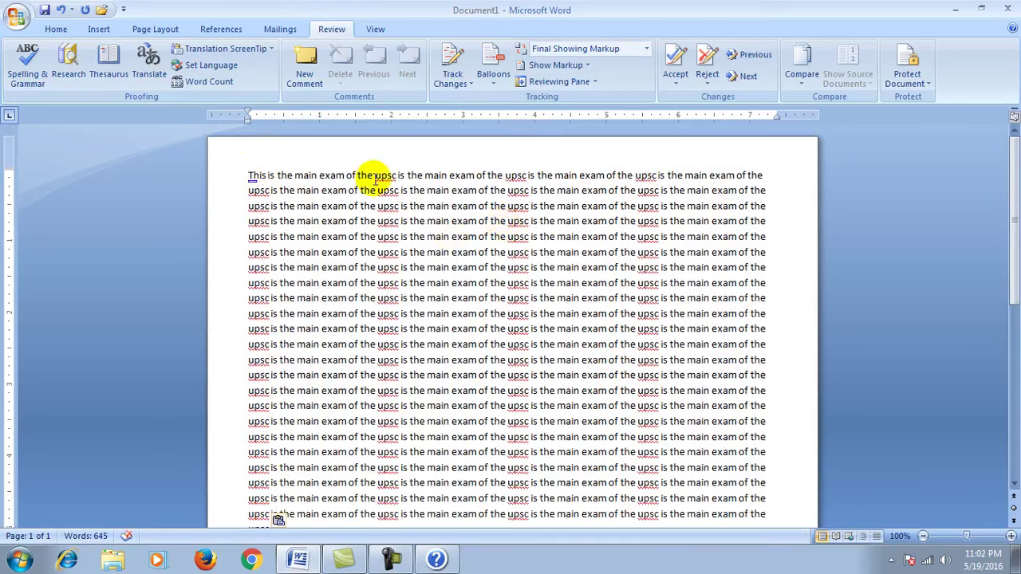
Select the first line of text word by word.
key("ctrl+shift+Right")
key("ctrl+shift+Right")
key("ctrl+shift+Right")
key("ctrl+shift+Right")
key("ctrl+shift+Right")
key("ctrl+shift+Right")
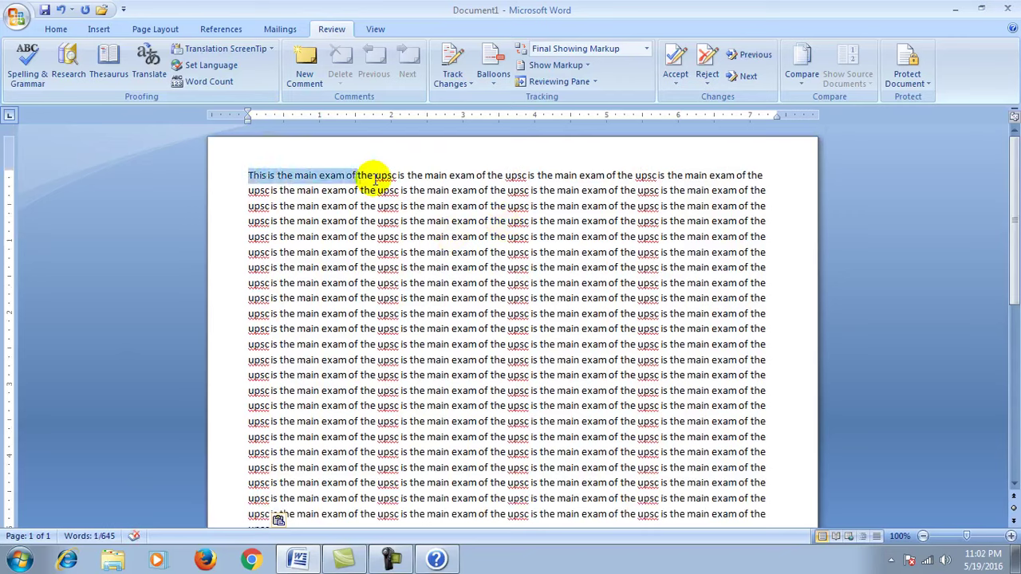
key("ctrl+shift+Right")
key("ctrl+shift+Right")
key("ctrl+shift+Right")
key("ctrl+shift+Right")
key("ctrl+shift+Right")
key("ctrl+shift+Right")
key("ctrl+shift+Right")
key("ctrl+shift+Right")
key("ctrl+shift+Right")
key("ctrl+shift+Right")
key("ctrl+shift+Right")
key("ctrl+shift+Right")
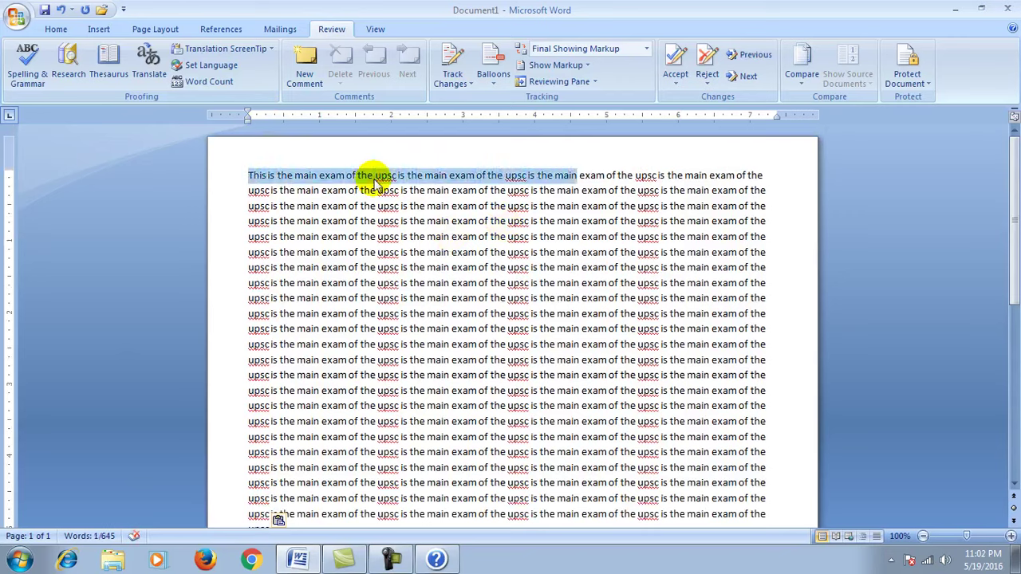
key("ctrl+shift+Right")
key("ctrl+shift+Right")
key("ctrl+shift+Right")
key("ctrl+shift+Right")
key("ctrl+shift+Right")
key("ctrl+shift+Right")
key("ctrl+shift+Right")
key("ctrl+shift+Right")
key("ctrl+shift+Right")
key("ctrl+shift+Right")
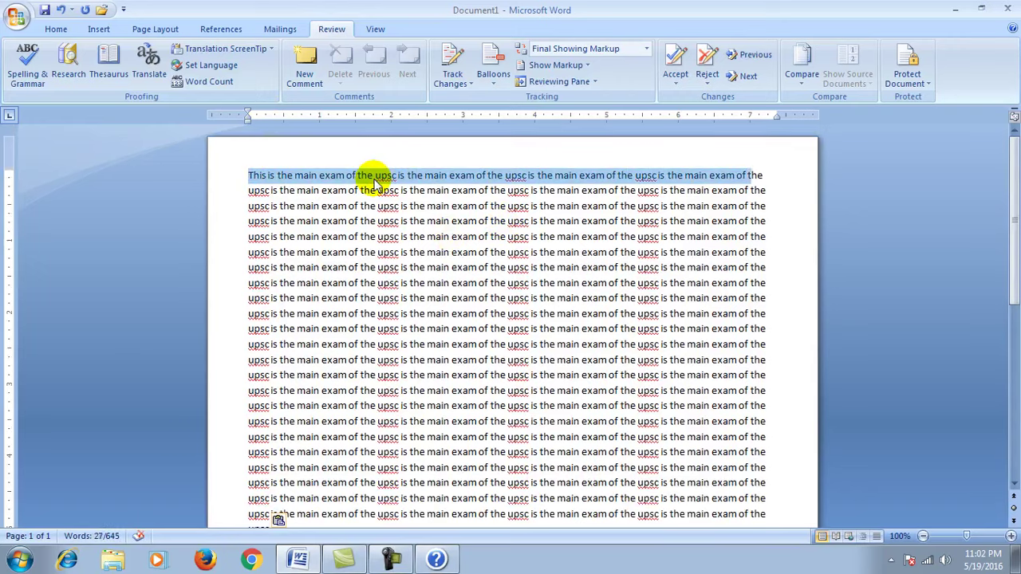
Attach the comment 'Bad answre' to the selected first line.
left_click(305, 72)
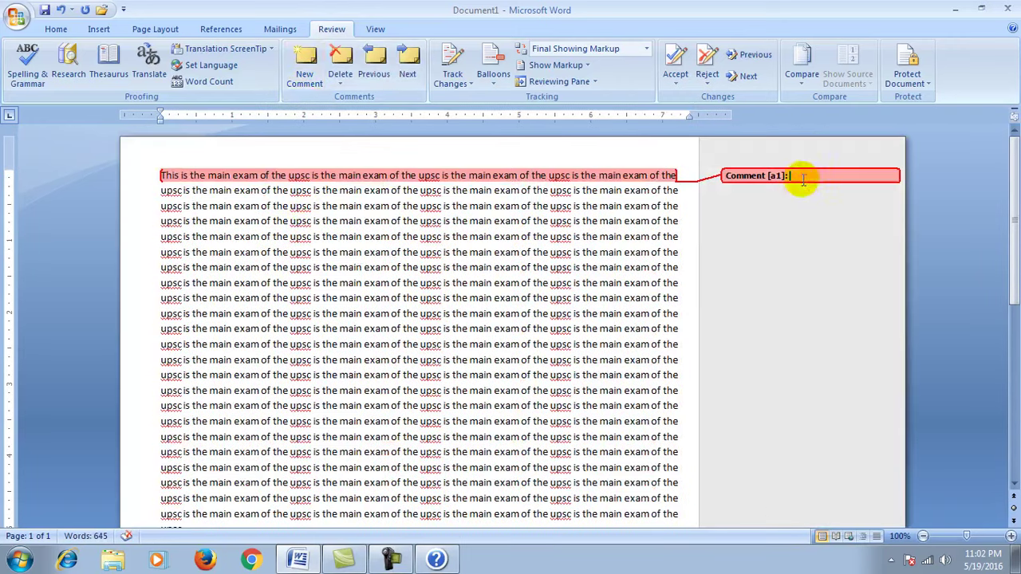
left_click(802, 175)
type("b")
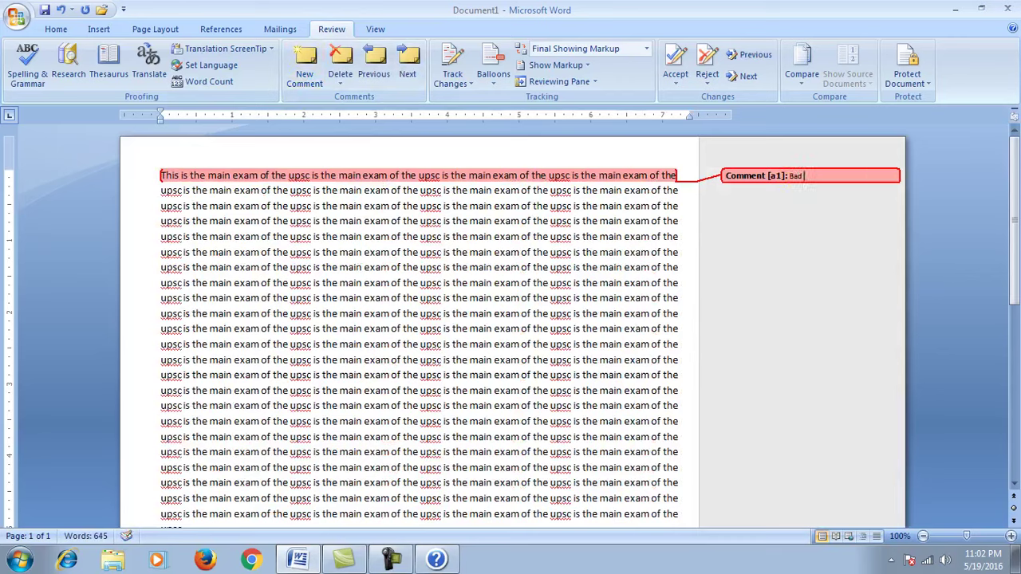
type("answere")
left_click(720, 216)
left_click(418, 314)
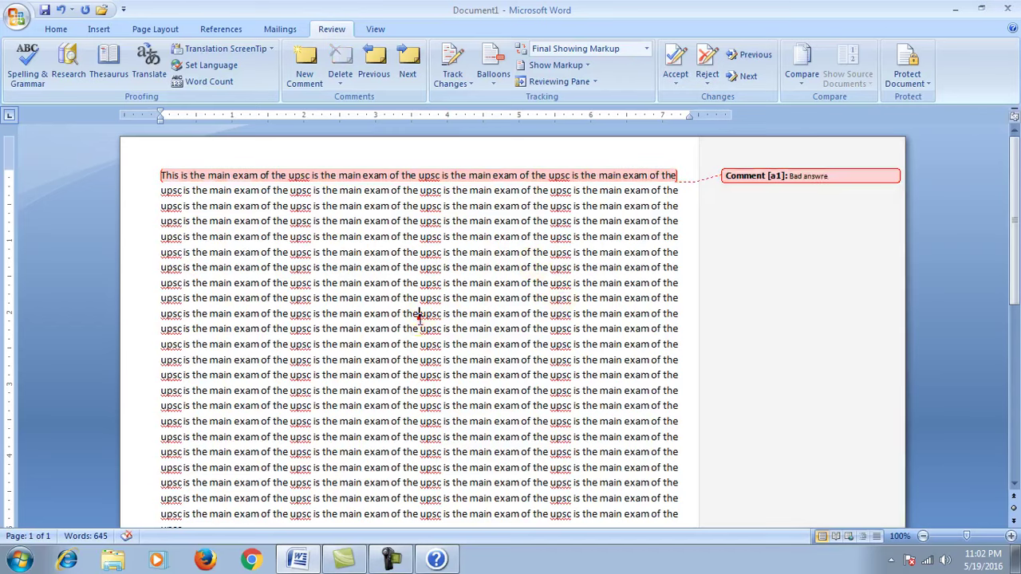
Select a middle line and attach the comment 'Wrong answer'.
left_click(155, 313)
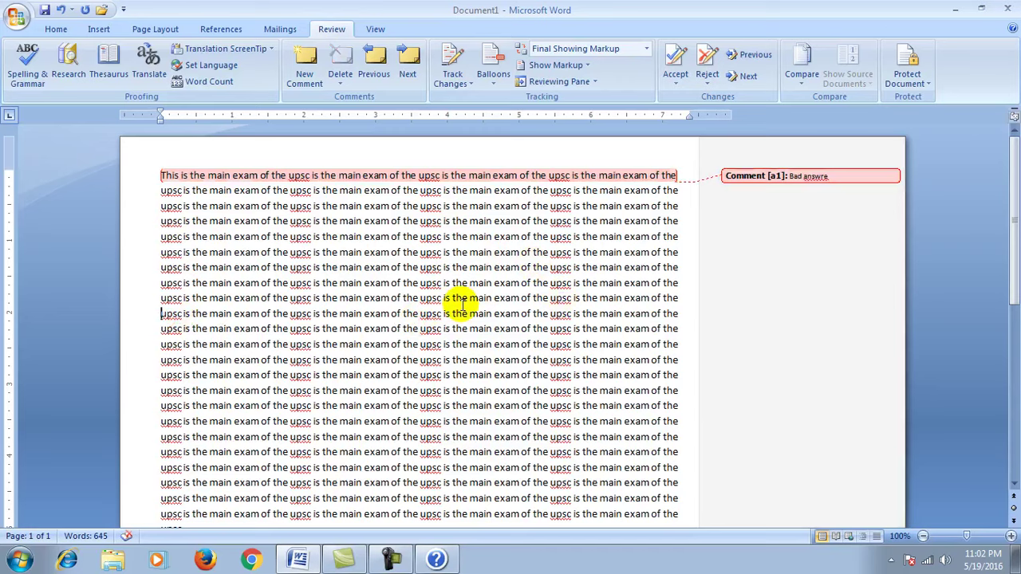
key("ctrl+shift+Right")
key("ctrl+shift+Right")
key("ctrl+shift+Right")
key("ctrl+shift+Right")
key("ctrl+shift+Right")
key("ctrl+shift+Right")
key("ctrl+shift+Right")
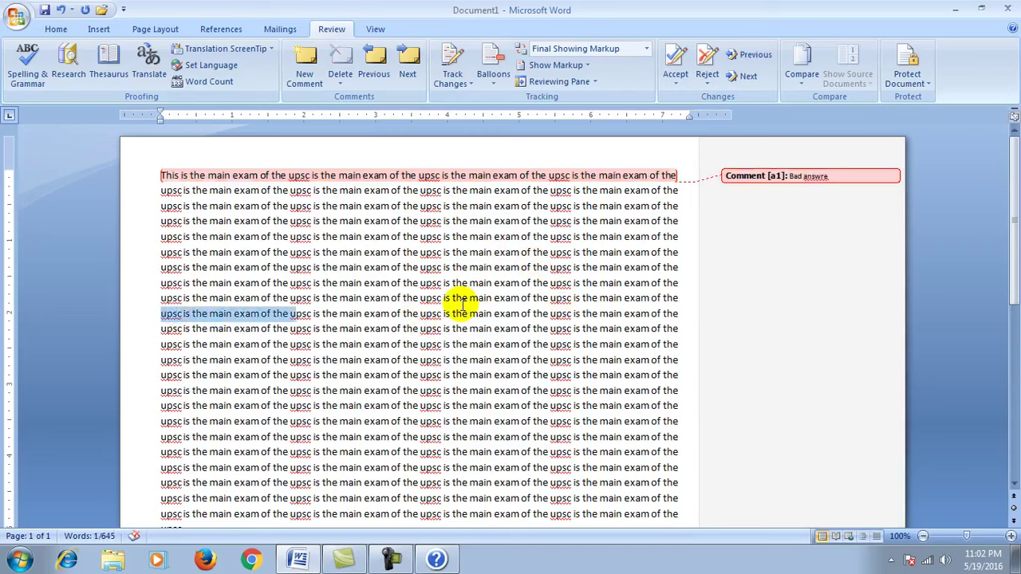
key("ctrl+shift+Right")
key("ctrl+shift+Right")
key("ctrl+shift+Right")
key("ctrl+shift+Right")
key("ctrl+shift+Right")
key("ctrl+shift+Right")
key("ctrl+shift+Right")
key("ctrl+shift+Right")
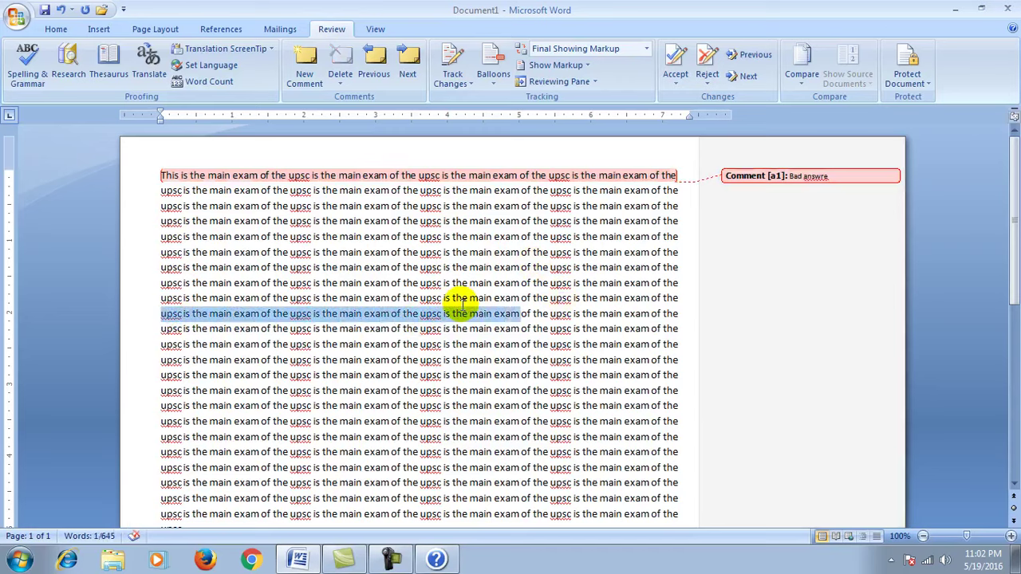
key("ctrl+shift+Right")
key("ctrl+shift+Right")
key("ctrl+shift+Right")
key("ctrl+shift+Right")
key("ctrl+shift+Right")
key("ctrl+shift+Right")
key("ctrl+shift+Right")
key("ctrl+shift+Right")
key("ctrl+shift+Right")
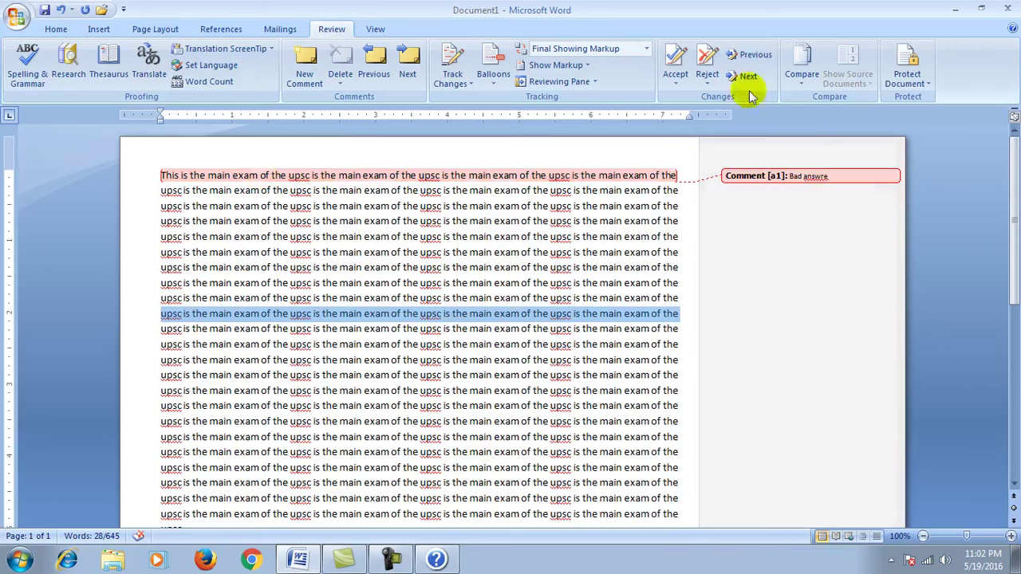
left_click(304, 66)
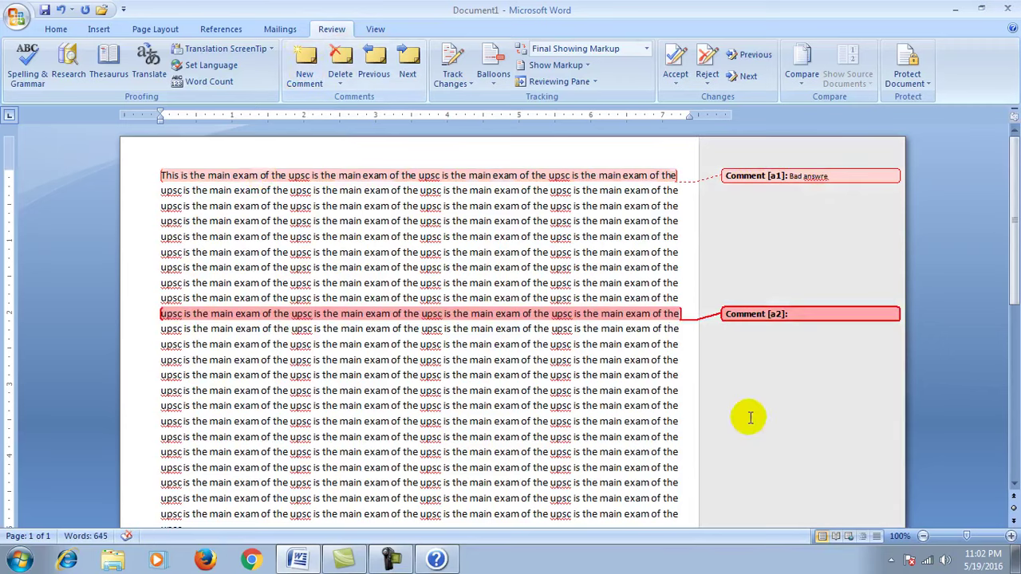
type("wr")
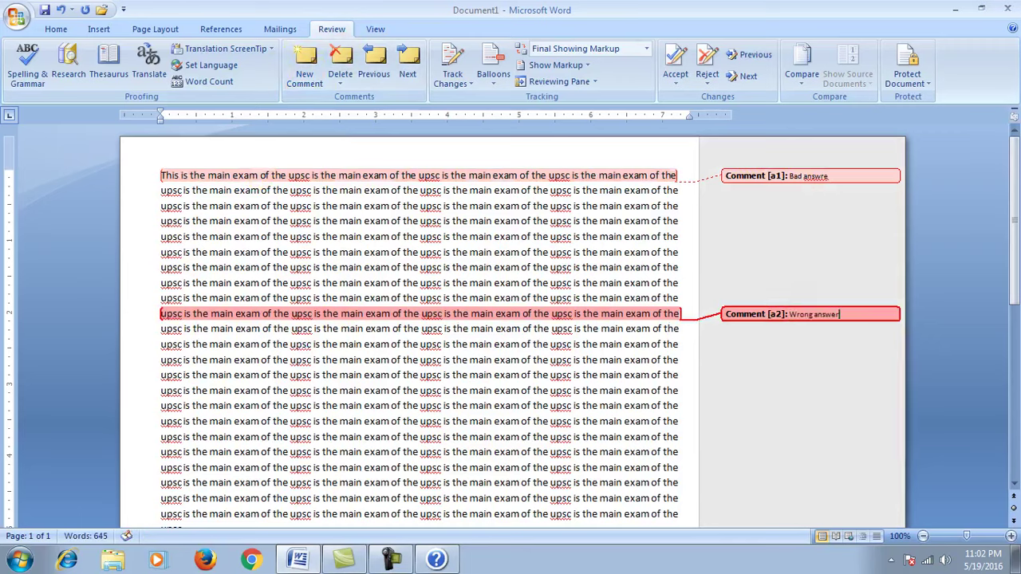
left_click(713, 431)
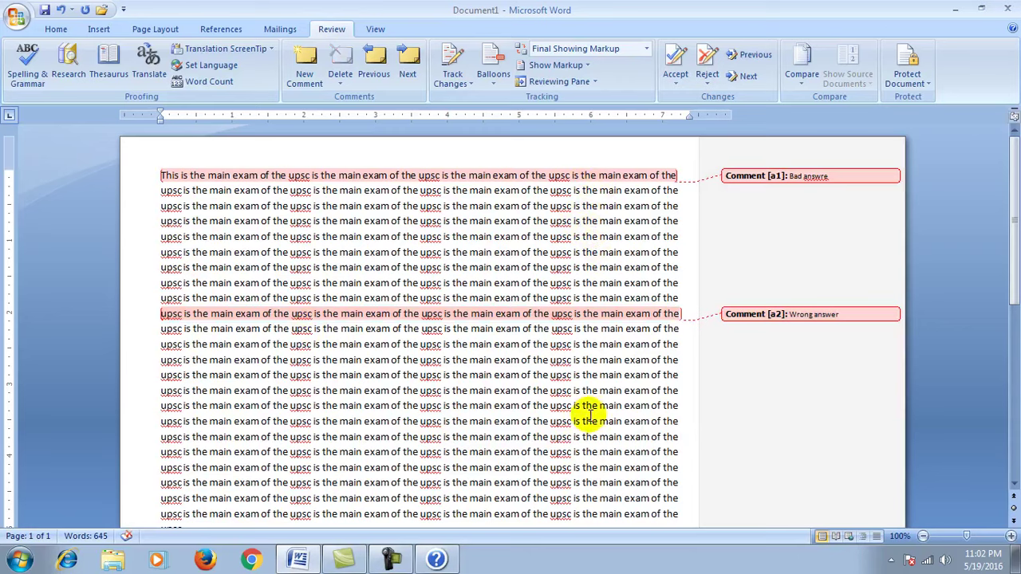
Select the next line and attach the comment 'Doubtful answer'.
key("shift+Right")
key("shift+Right")
key("shift+Right")
key("shift+Right")
key("shift+Right")
key("shift+Right")
key("shift+Right")
key("shift+Right")
key("shift+Right")
key("shift+Right")
key("shift+Right")
key("shift+Right")
key("shift+Right")
key("shift+Right")
key("shift+Right")
key("shift+Right")
key("shift+Right")
key("shift+Right")
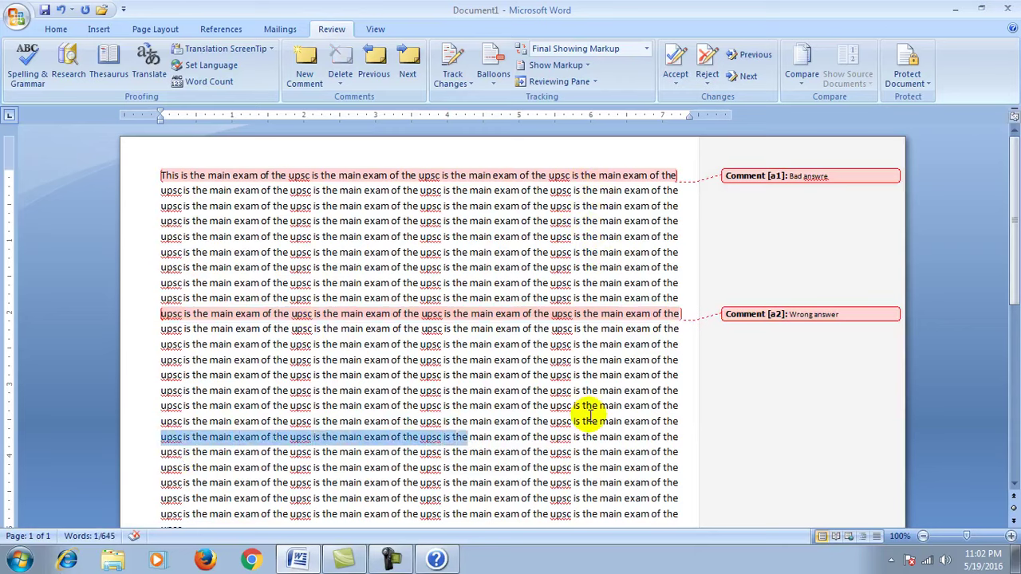
key("shift+Right")
key("shift+Right")
key("shift+Right")
key("shift+Right")
key("shift+Right")
key("shift+Right")
key("shift+Right")
key("shift+Right")
key("shift+Right")
key("shift+Right")
key("shift+Right")
key("shift+Right")
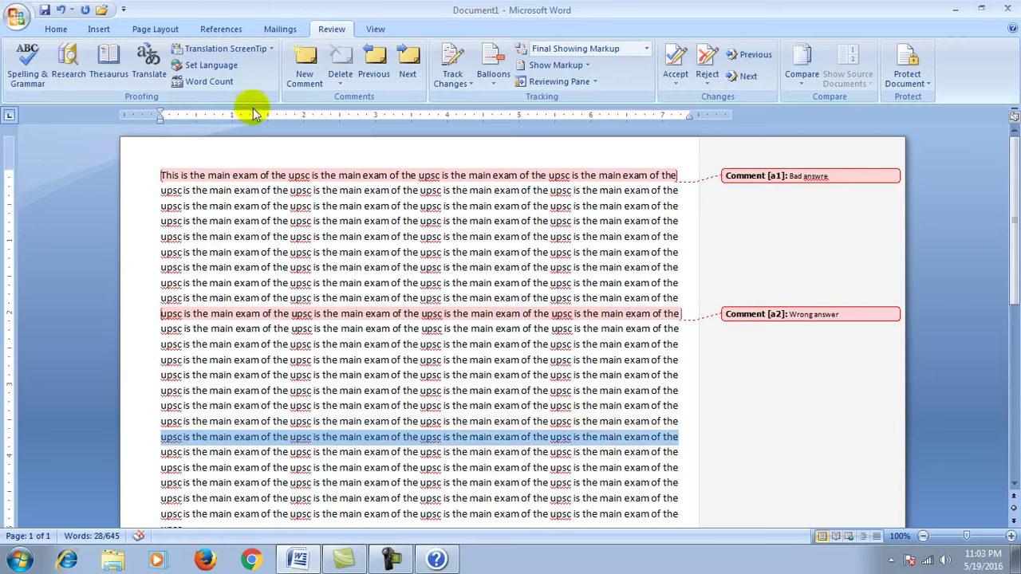
left_click(305, 62)
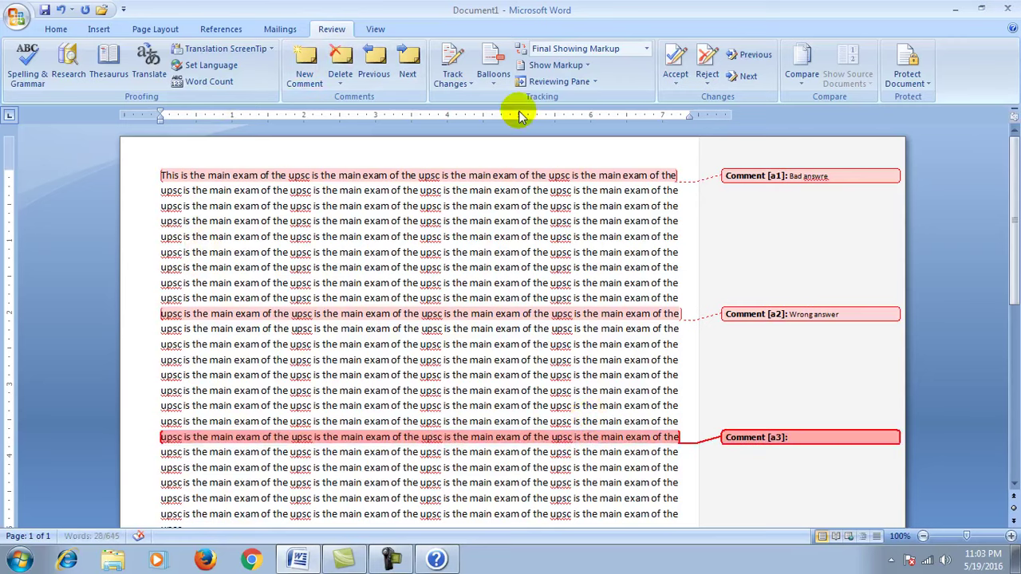
type("d")
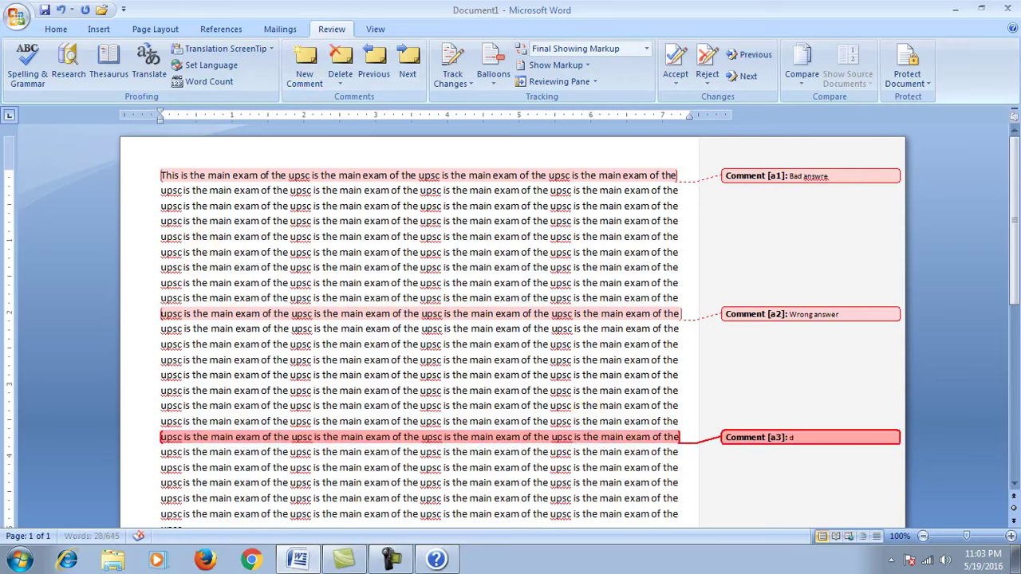
type("btful answer")
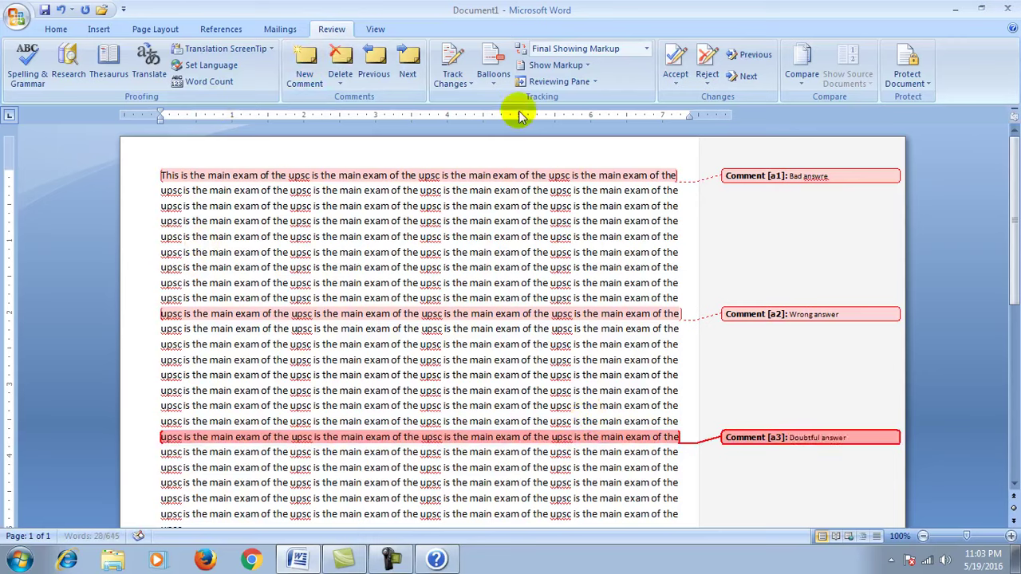
left_click_drag(1003, 286, 1009, 335)
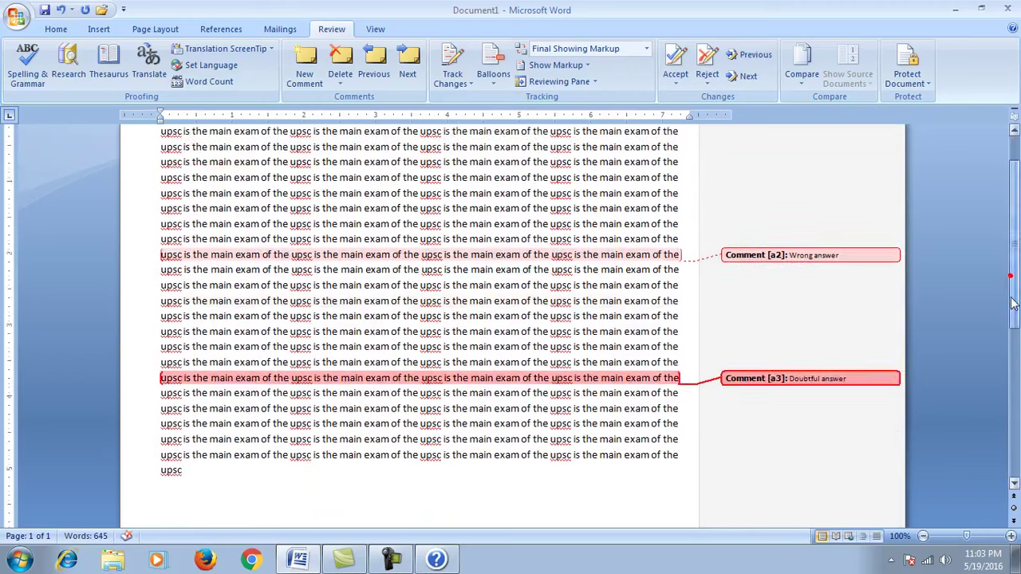
left_click(154, 383)
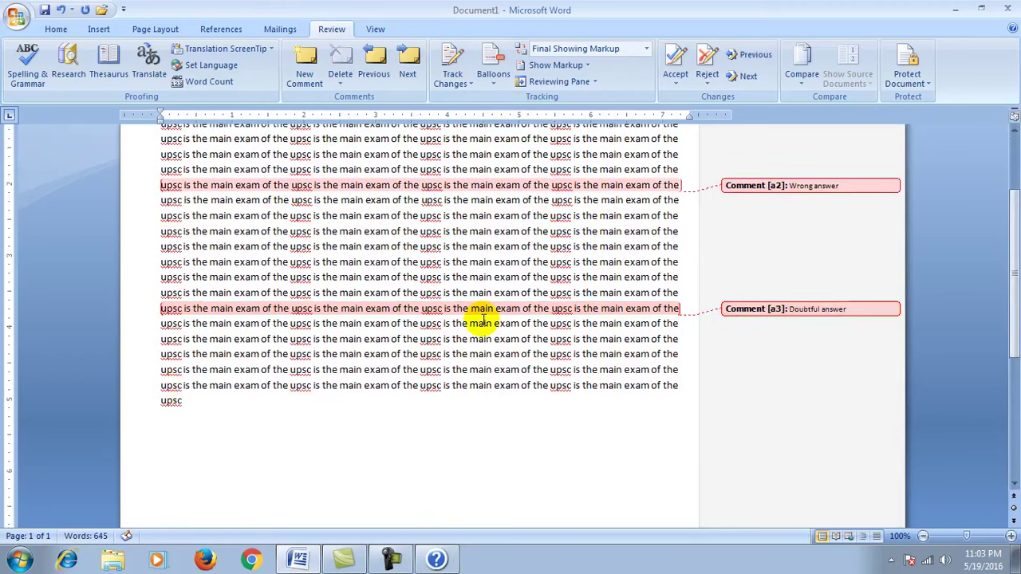
Select the last full line and attach the comment 'Right answer'.
key("shift+Right")
key("shift+Right")
key("shift+Right")
key("shift+Right")
key("shift+Right")
key("shift+Right")
key("shift+Right")
key("shift+Right")
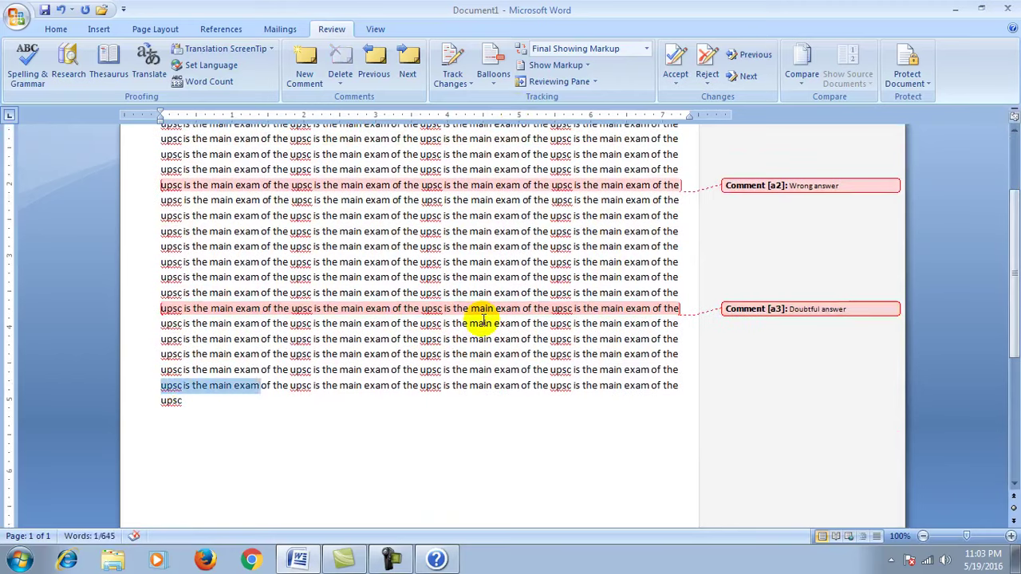
key("shift+Right")
key("shift+Right")
key("shift+Right")
key("shift+Right")
key("shift+Right")
key("shift+Right")
key("shift+Right")
key("shift+Right")
key("shift+Right")
key("shift+Right")
key("shift+Right")
key("shift+Right")
key("shift+Right")
key("shift+Right")
key("shift+Right")
key("shift+Right")
key("shift+Right")
key("shift+Right")
key("shift+Right")
key("shift+Right")
key("shift+Right")
key("shift+Right")
key("shift+Right")
key("shift+Right")
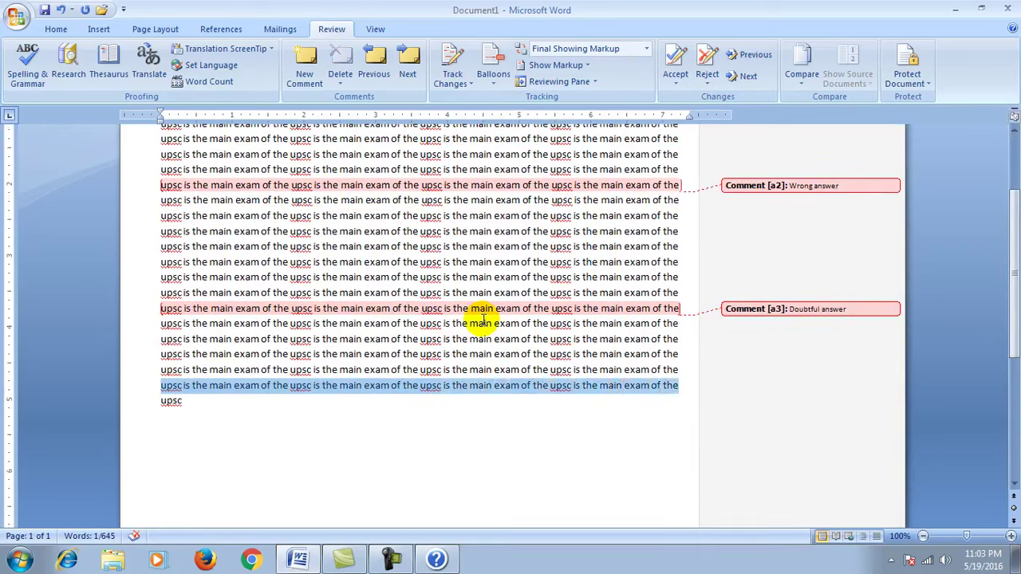
left_click(300, 70)
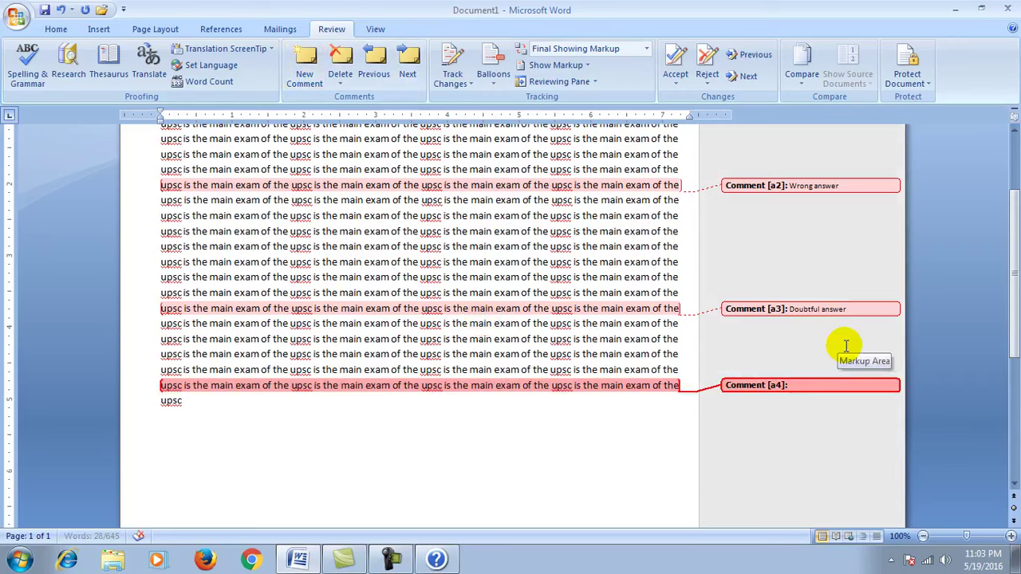
type("ri an")
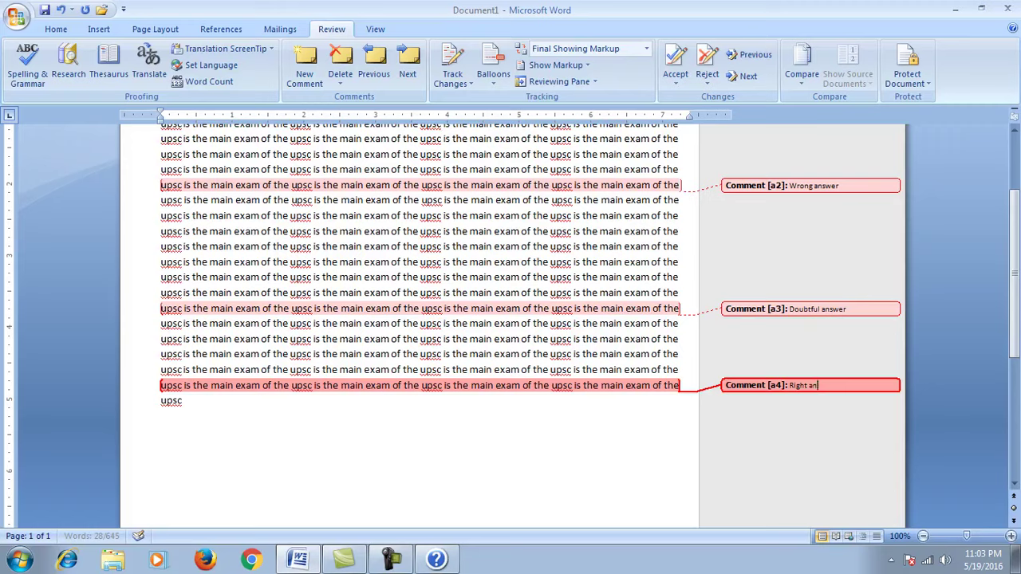
type("r")
left_click_drag(1011, 338, 1009, 263)
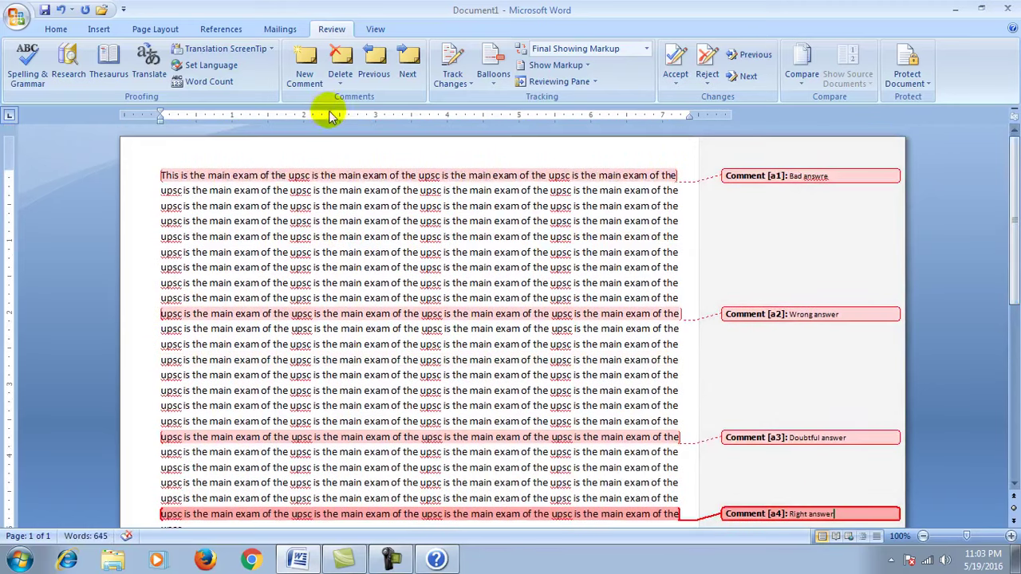
left_click(373, 74)
Cycle through the four comments with Previous and Next, then open the Delete comment menu.
left_click(372, 70)
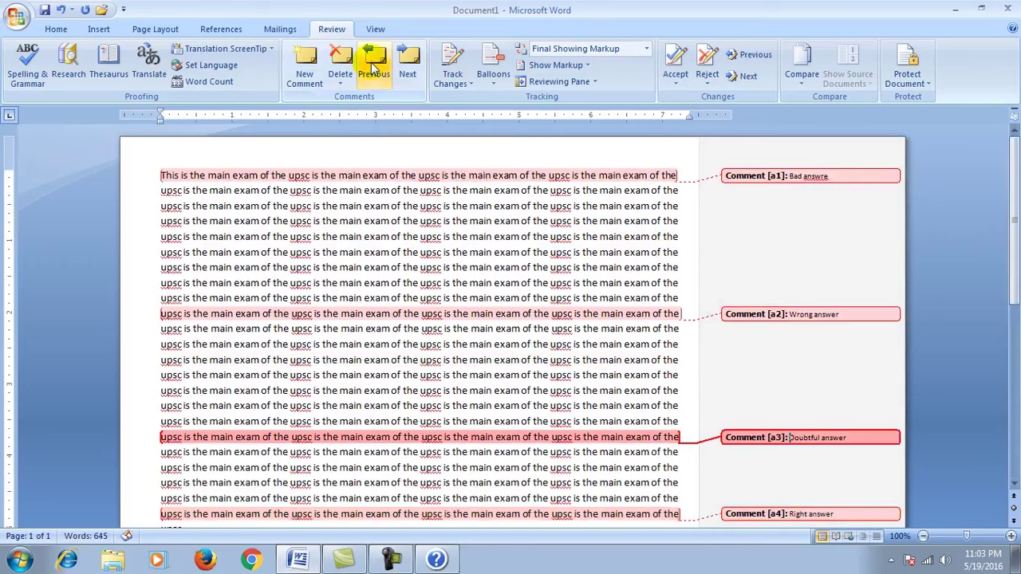
left_click(372, 70)
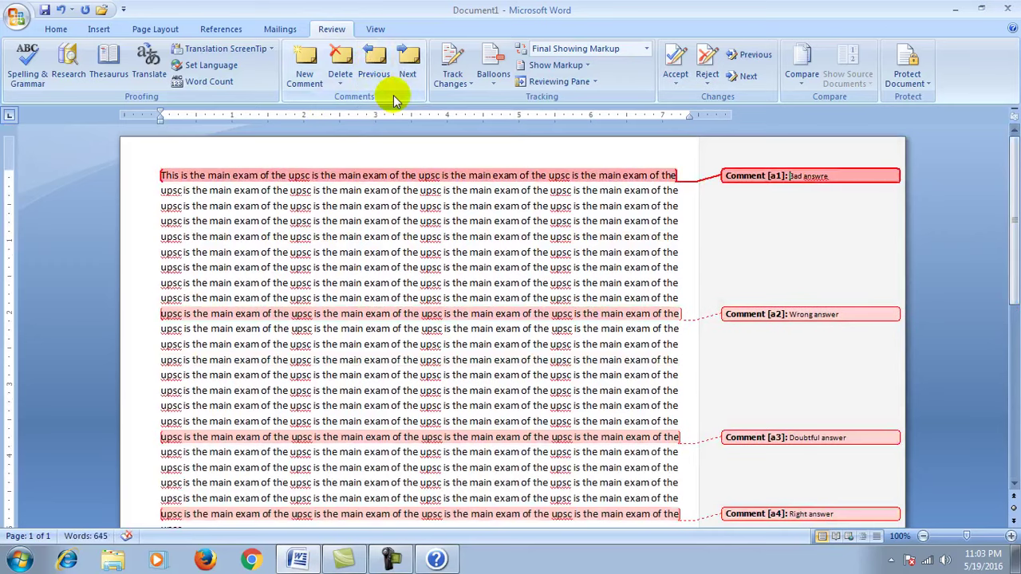
left_click(407, 73)
left_click(406, 71)
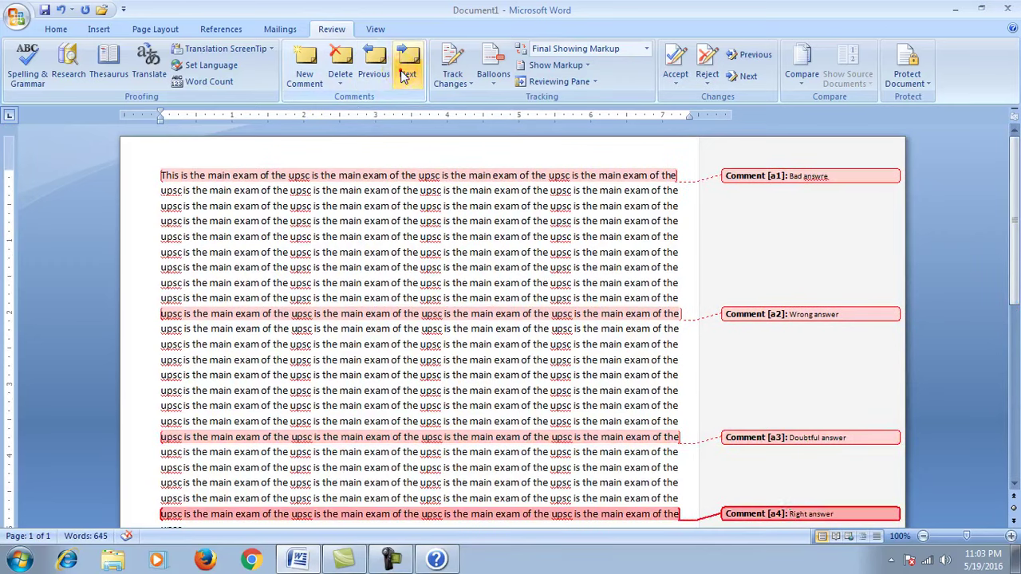
left_click(406, 72)
left_click(375, 73)
left_click(376, 74)
left_click(375, 74)
left_click(399, 72)
left_click(401, 74)
left_click(401, 73)
left_click(374, 73)
left_click(375, 73)
left_click(375, 74)
left_click(403, 74)
left_click(375, 73)
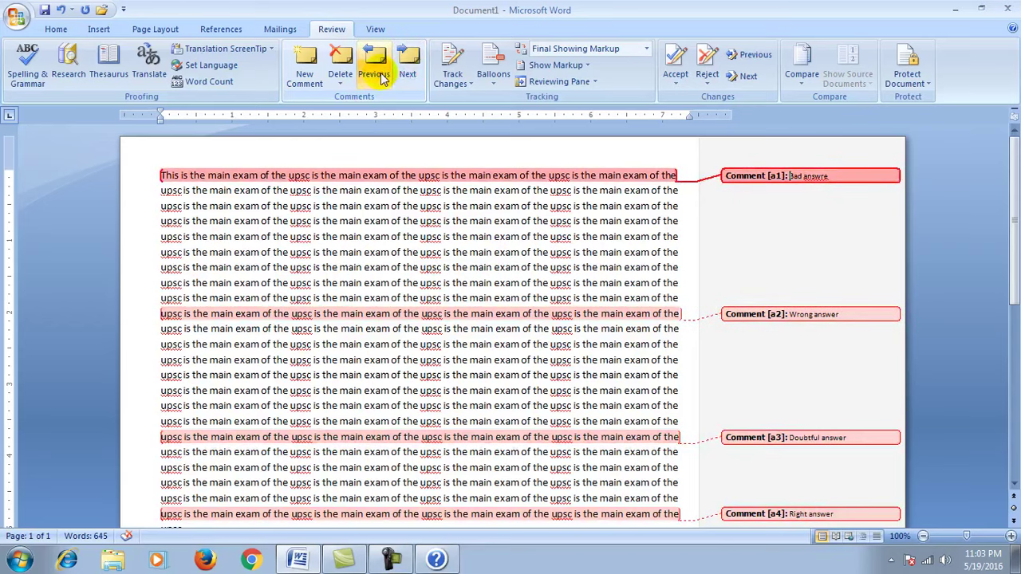
left_click(406, 73)
left_click(405, 74)
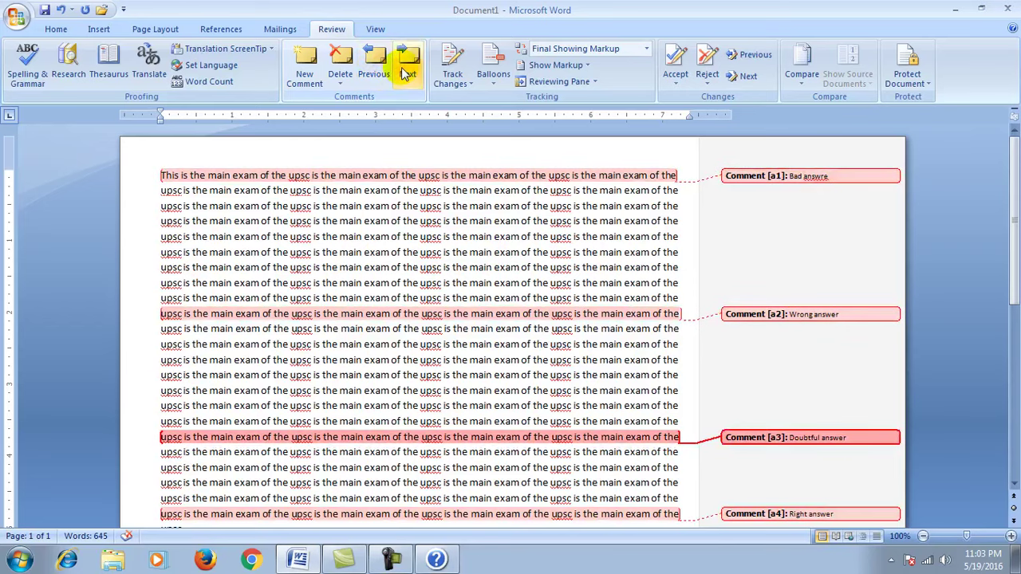
left_click(340, 79)
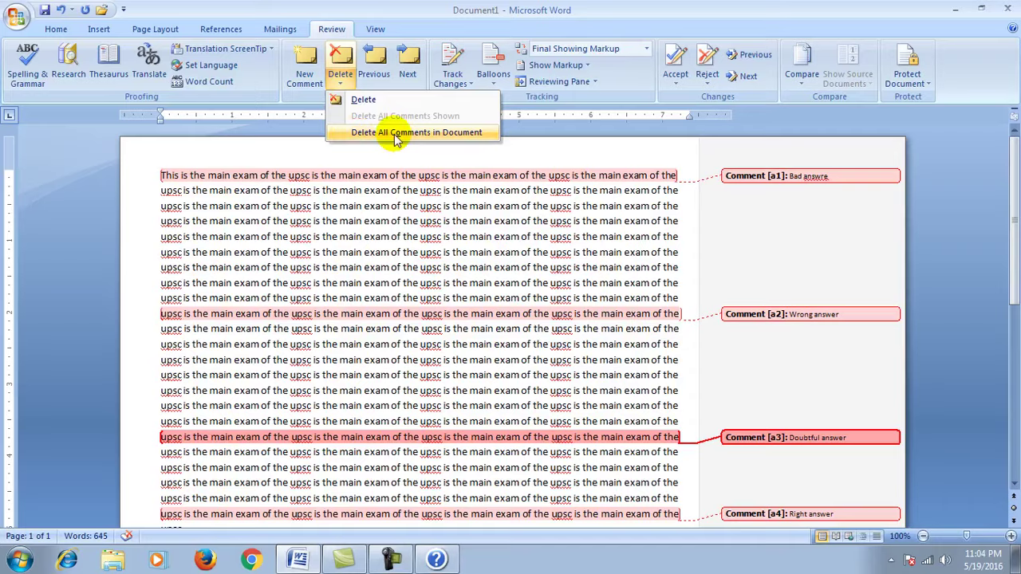
Choose Delete All Comments in Document from the Delete menu.
left_click(396, 134)
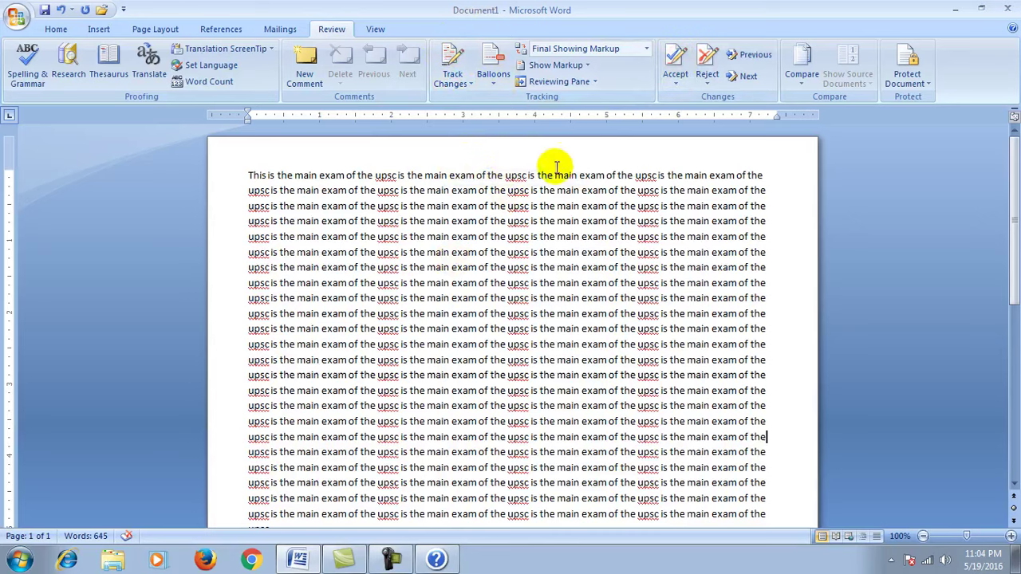
Toggle Track Changes off and on, leave it on, and select a line's first few words.
left_click(461, 68)
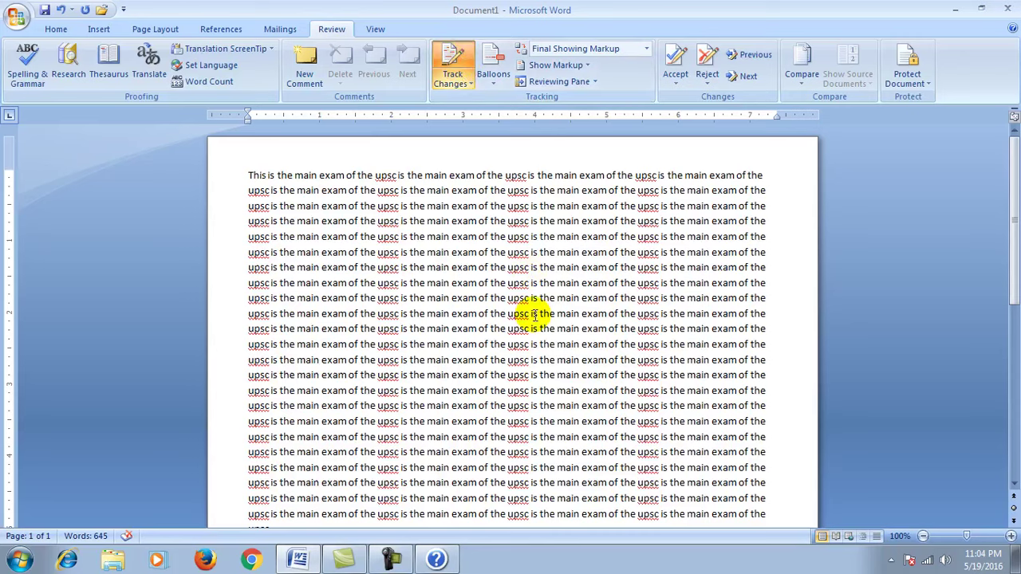
left_click(453, 60)
left_click(453, 62)
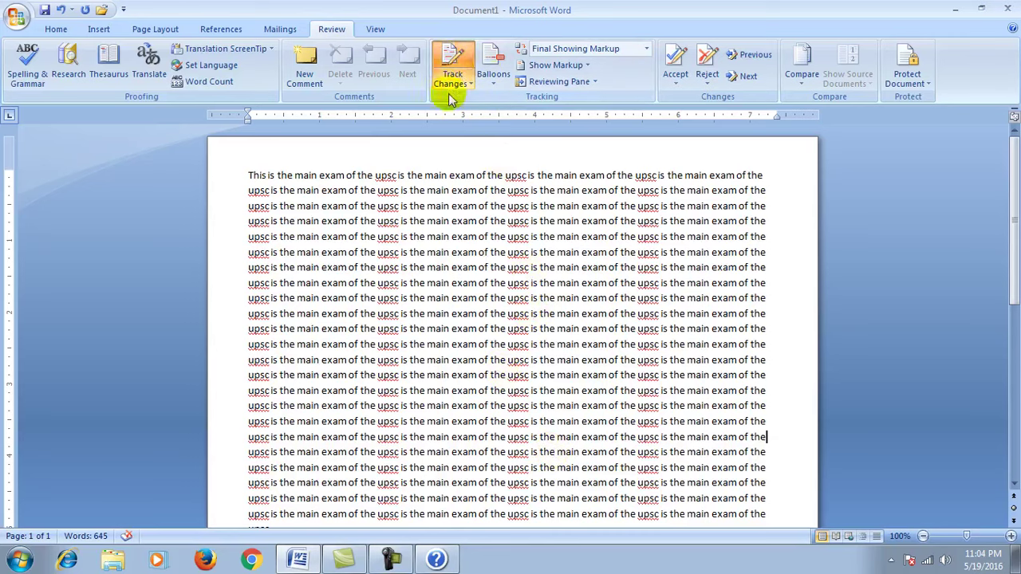
left_click(452, 56)
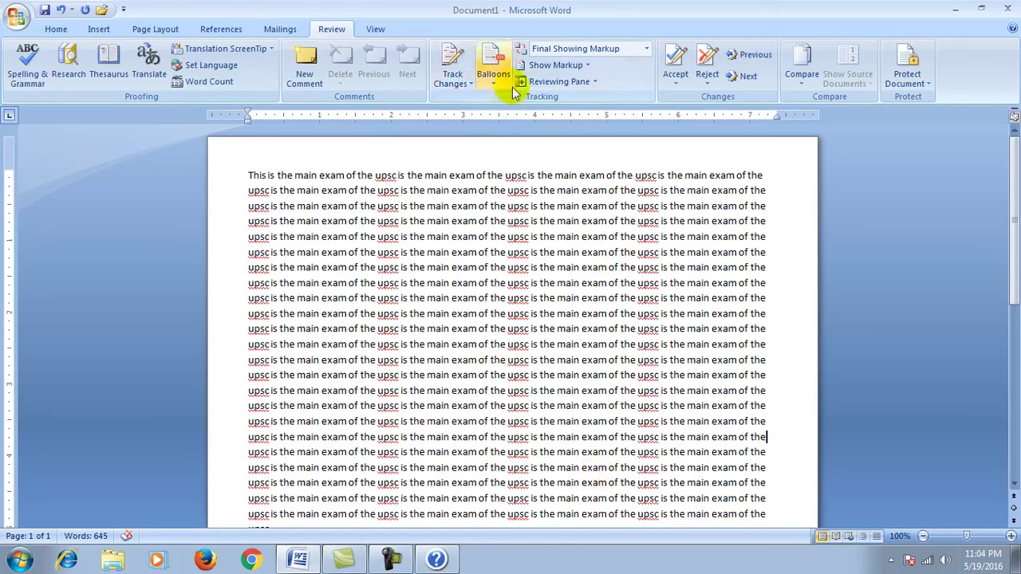
left_click(460, 61)
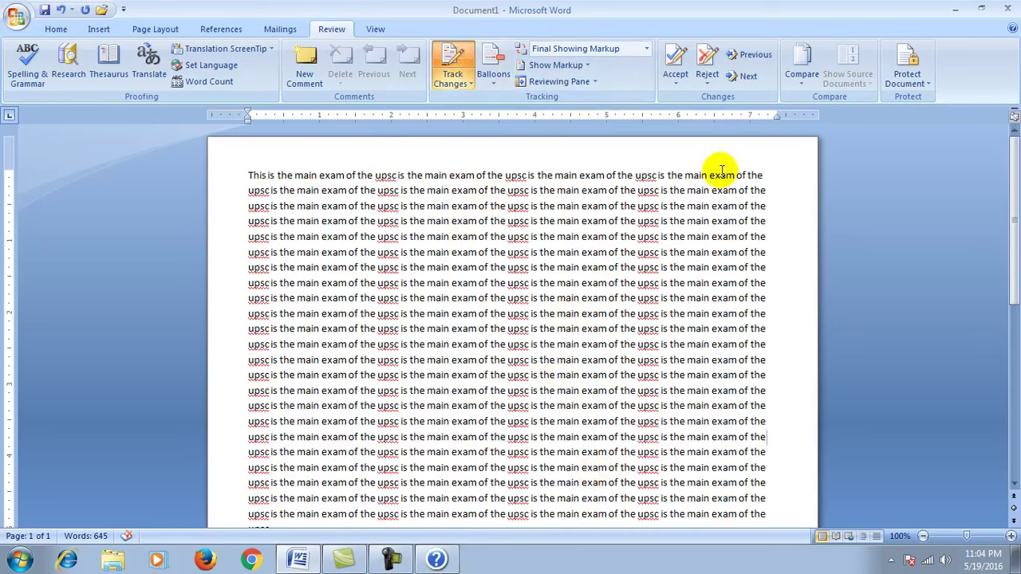
key("ctrl+shift+Right")
key("ctrl+shift+Right")
key("ctrl+shift+Right")
key("ctrl+shift+Right")
key("ctrl+shift+Right")
key("ctrl+shift+Right")
key("ctrl+shift+Right")
key("ctrl+shift+Right")
key("ctrl+shift+Right")
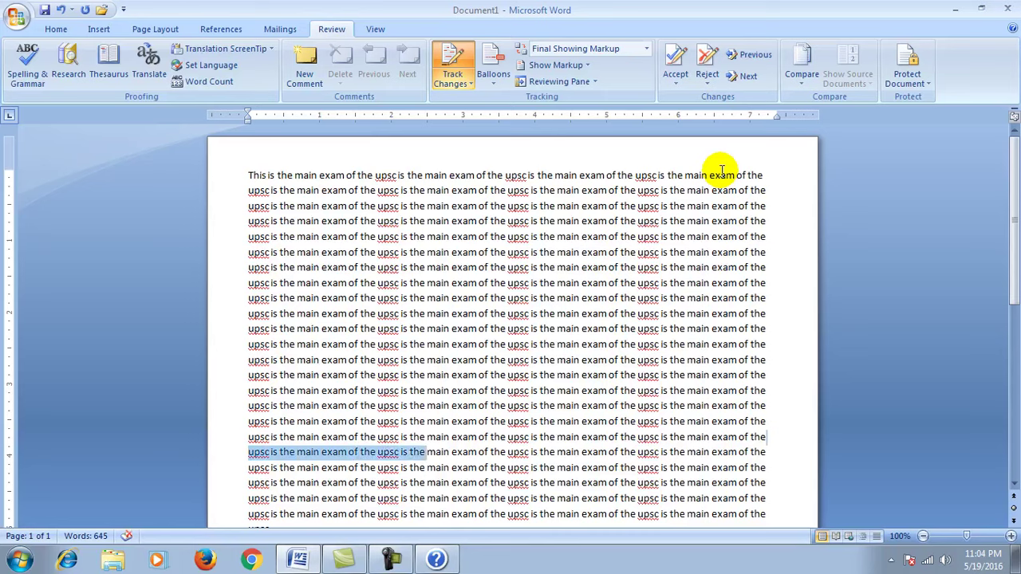
Delete the selected words and insert 'thirjk ffkj f e uey fuiyuew uewyuyew uiwe f' in line five as tracked changes.
key("Delete")
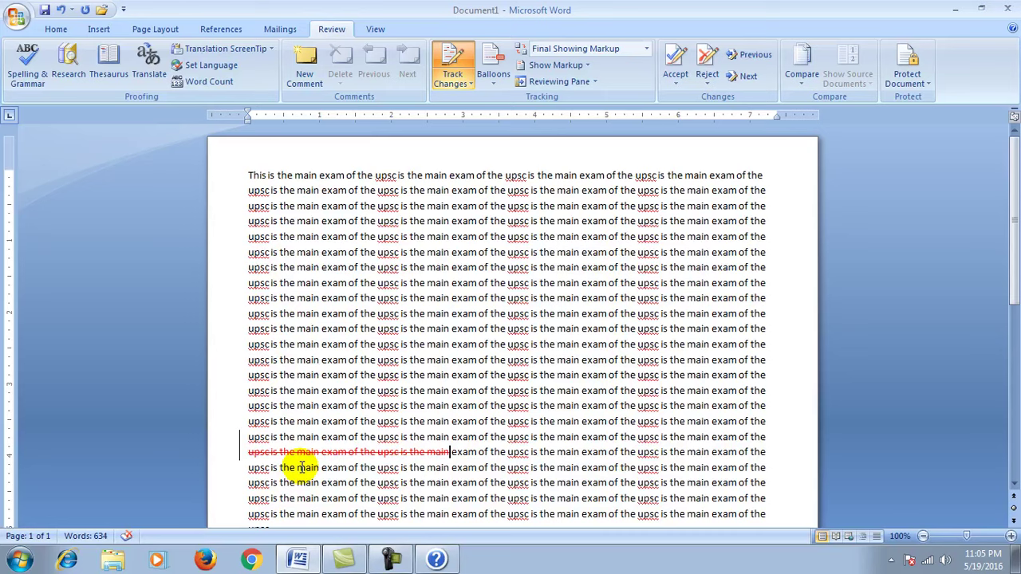
mouse_move(431, 451)
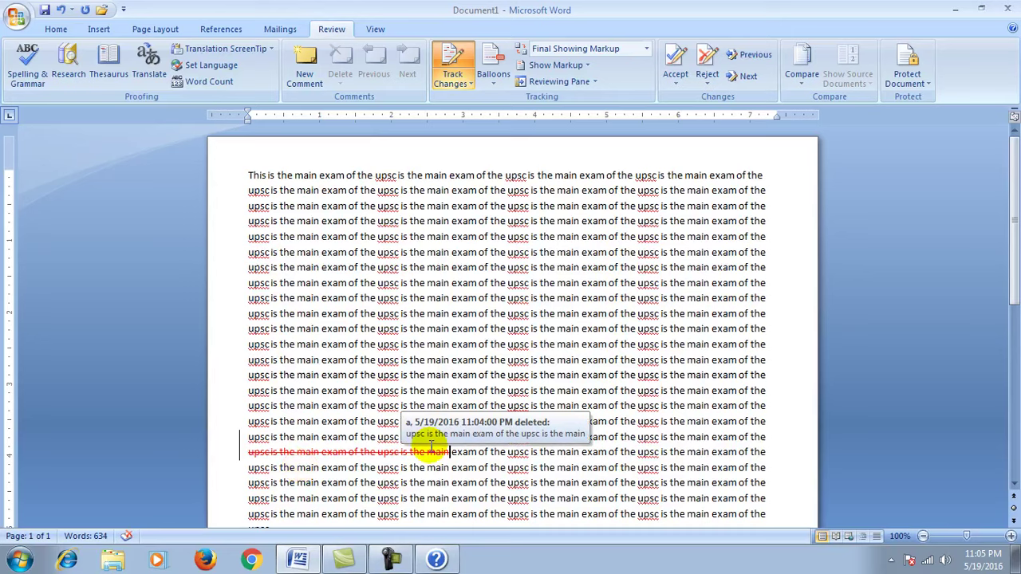
left_click(356, 236)
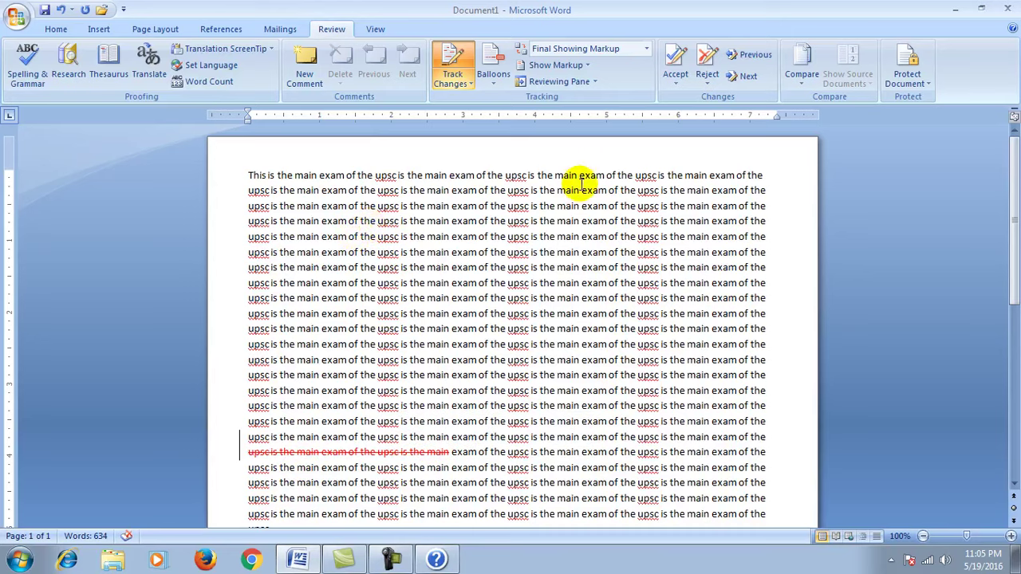
type("thirjk ffkj f")
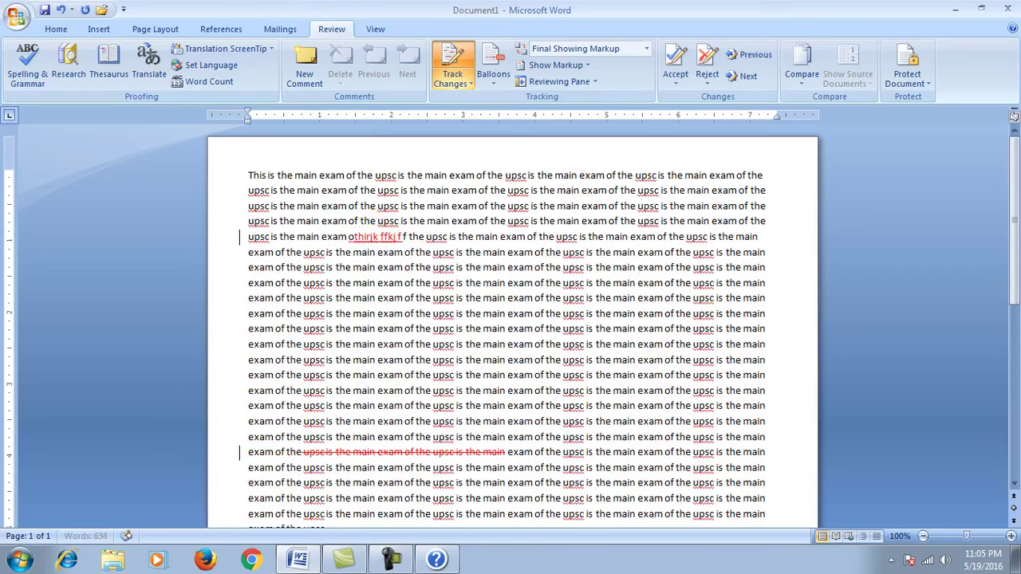
type(" e uey fuiyuew uewyuyew uiwe f")
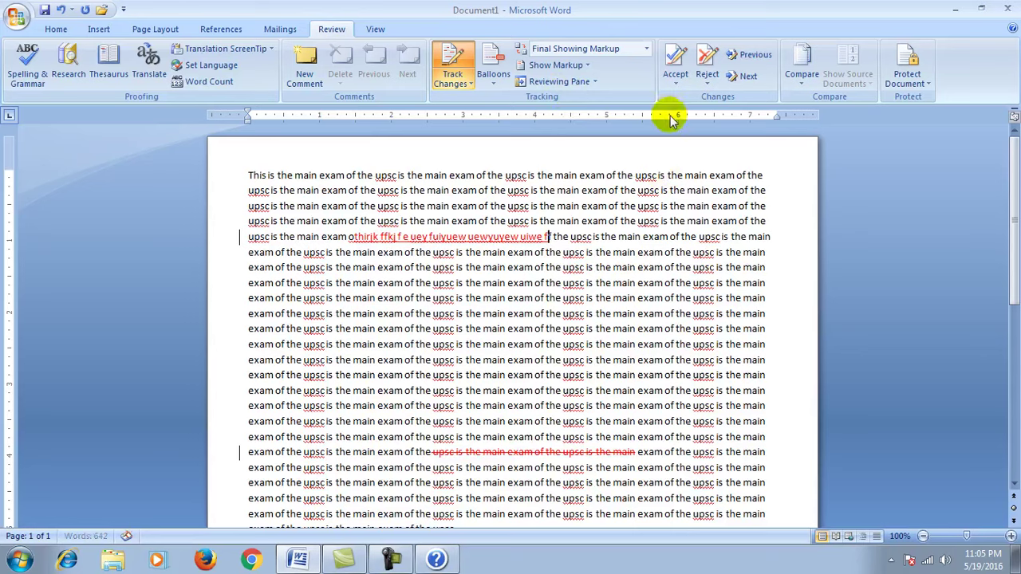
left_click(489, 89)
left_click(683, 233)
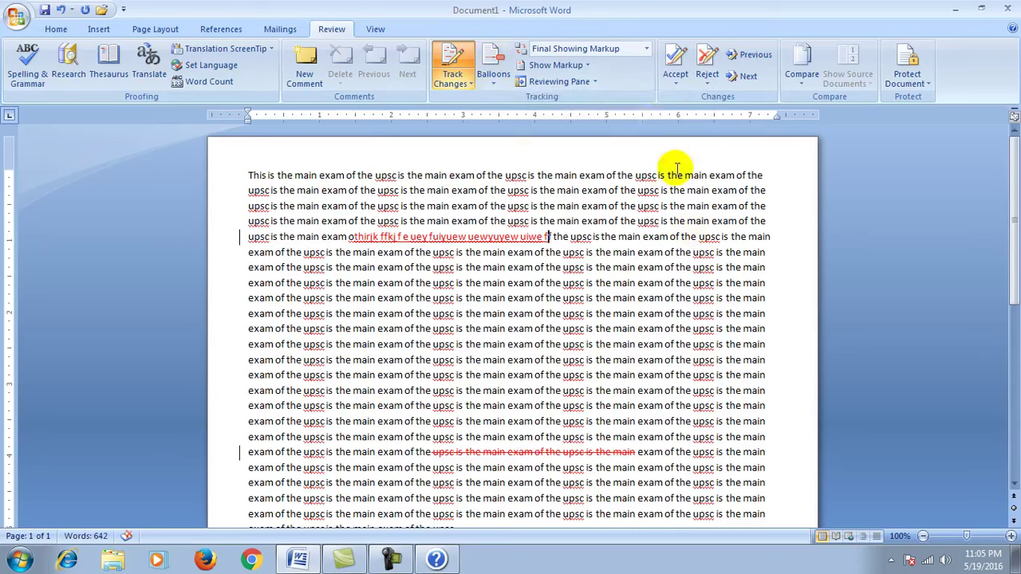
Insert 'b4tyb5y45yyby5yb54y45y' inside 'exam' and delete the end of the last line as tracked edits.
left_click(394, 345)
type("b4tyb5y45yyby5yb54y45y")
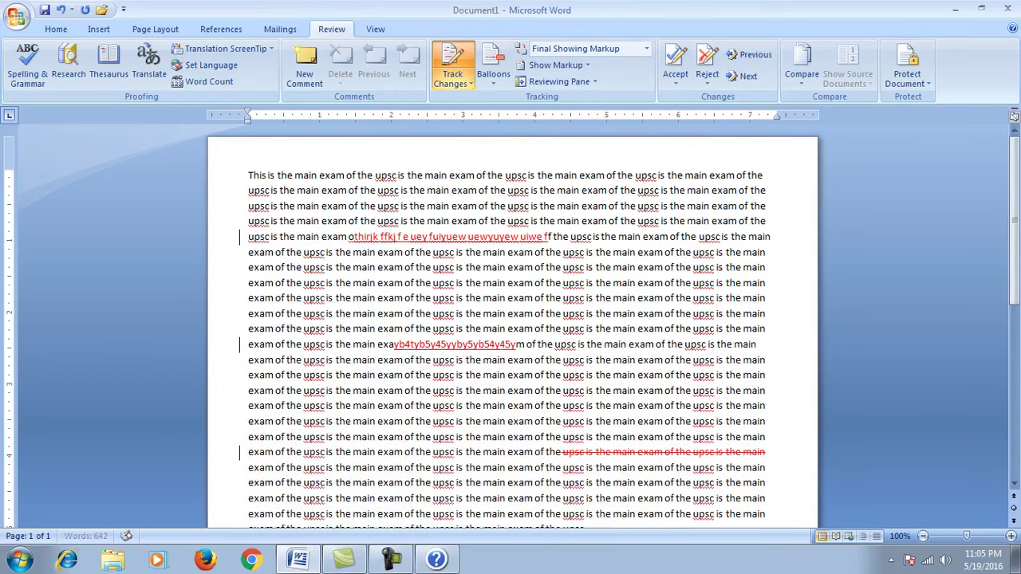
scroll(1005, 231, "down", 5)
left_click(591, 281)
left_click(591, 281)
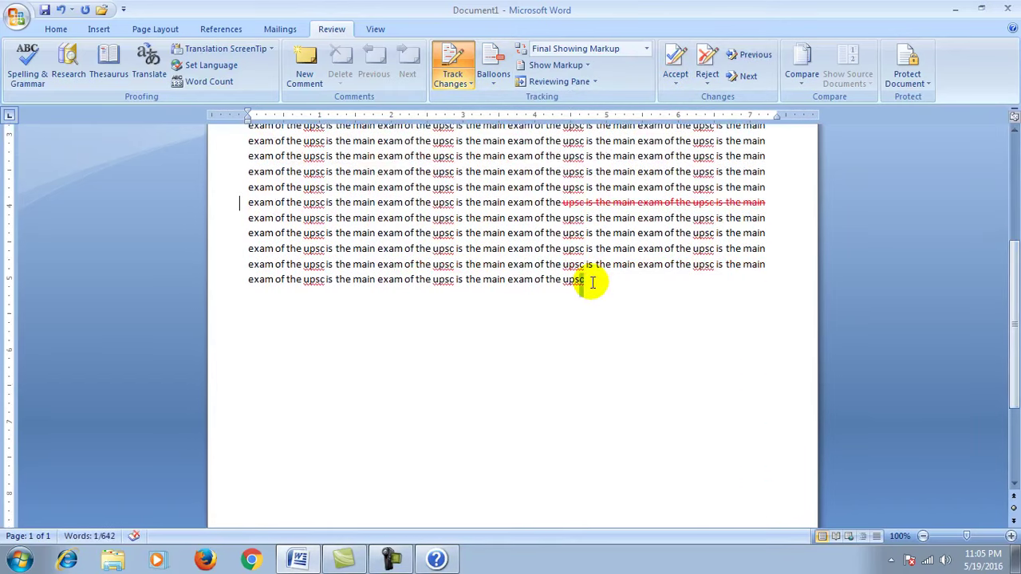
key("shift+Left")
key("shift+Left")
key("shift+Left")
key("shift+Left")
key("shift+Left")
key("shift+Left")
key("shift+Left")
key("shift+Left")
key("shift+Left")
key("shift+Left")
key("shift+Left")
key("shift+Left")
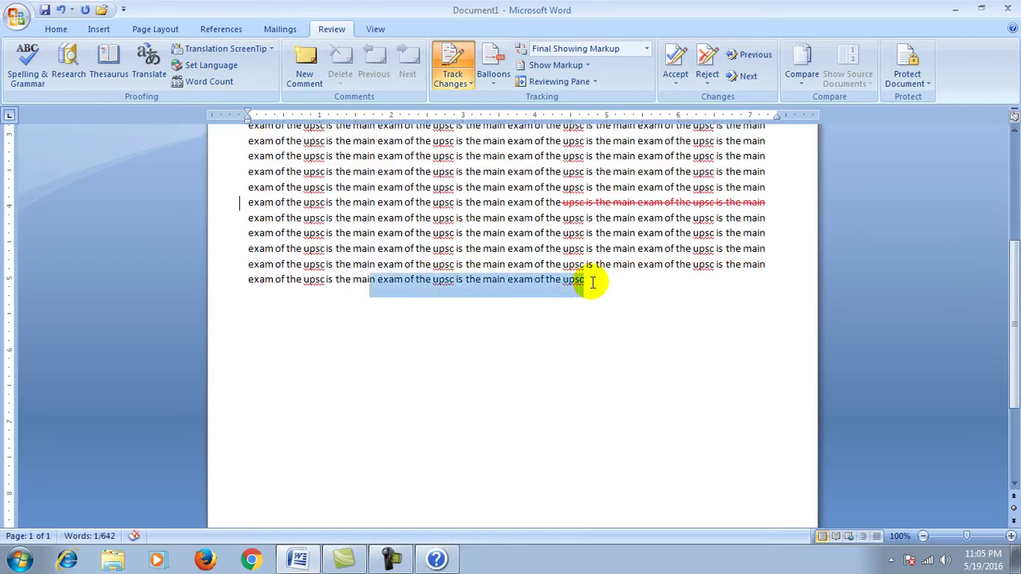
key("shift+Left")
key("shift+Left")
key("shift+Left")
key("shift+Left")
key("shift+Left")
key("shift+Left")
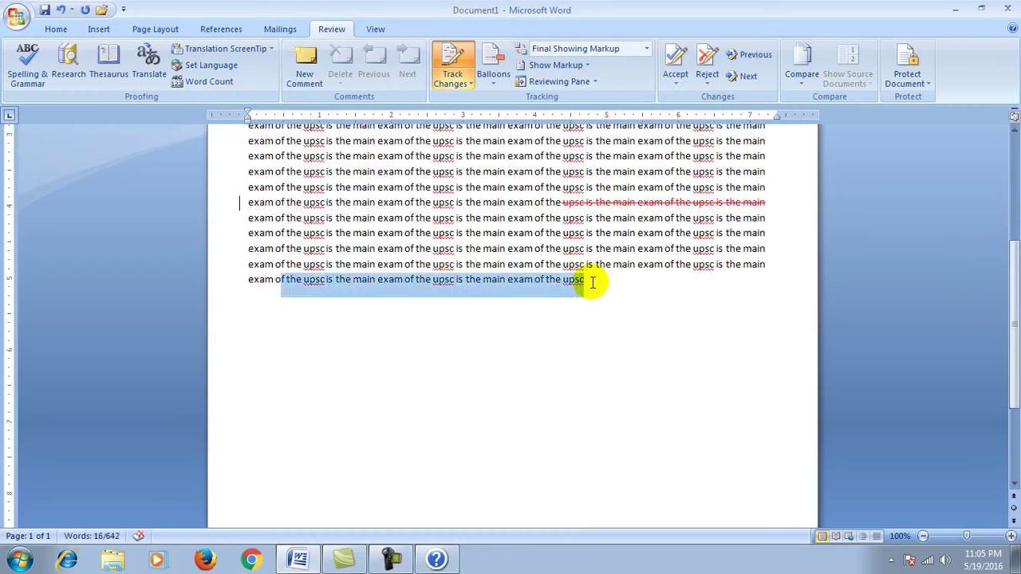
key("Delete")
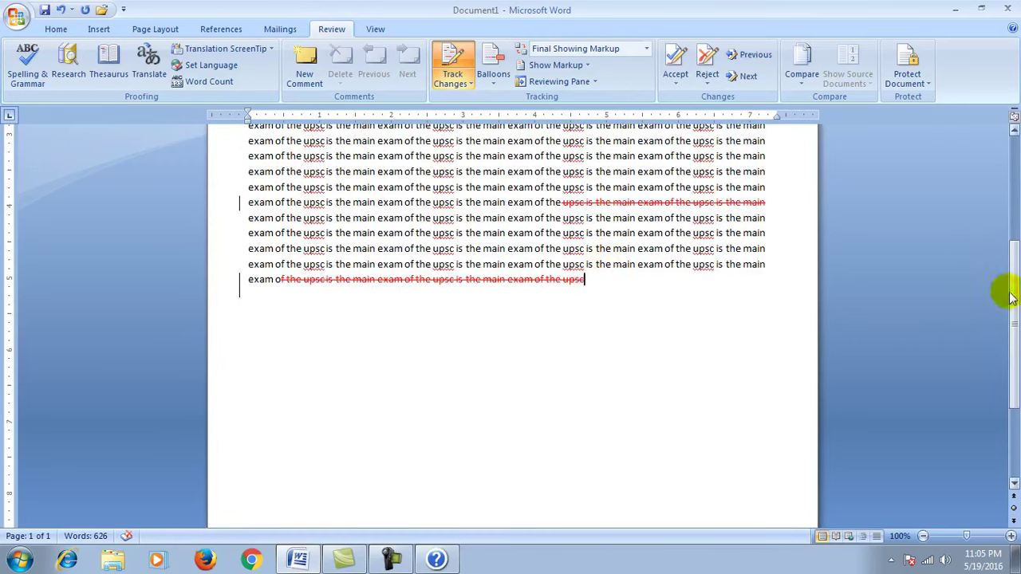
left_click_drag(1007, 290, 1006, 185)
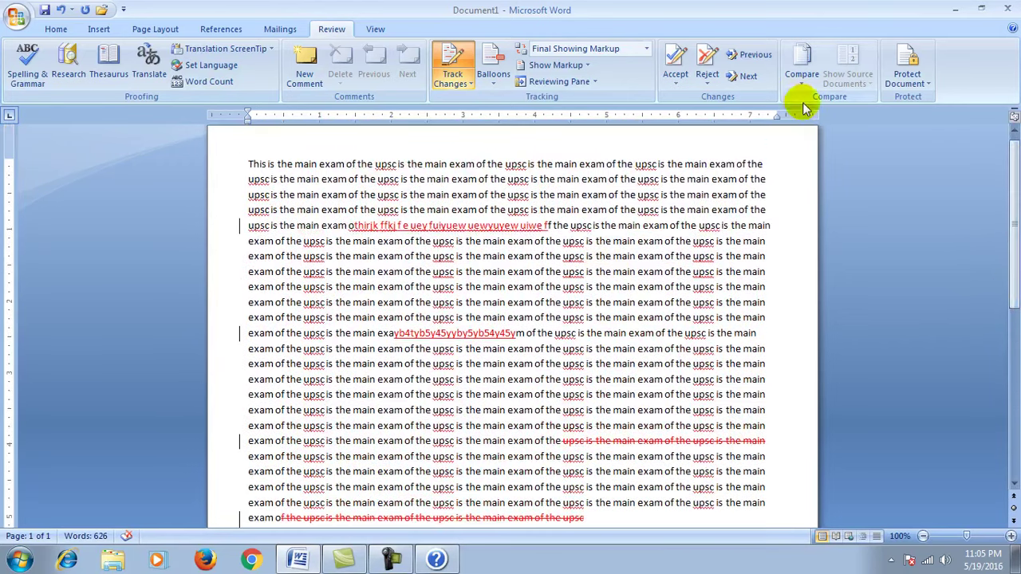
left_click(749, 58)
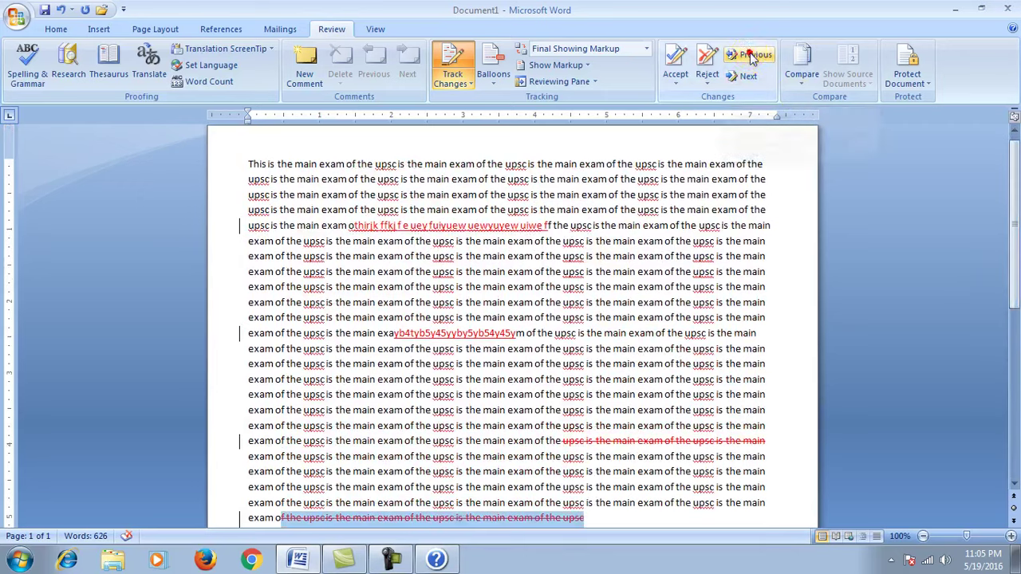
left_click(750, 57)
left_click(750, 57)
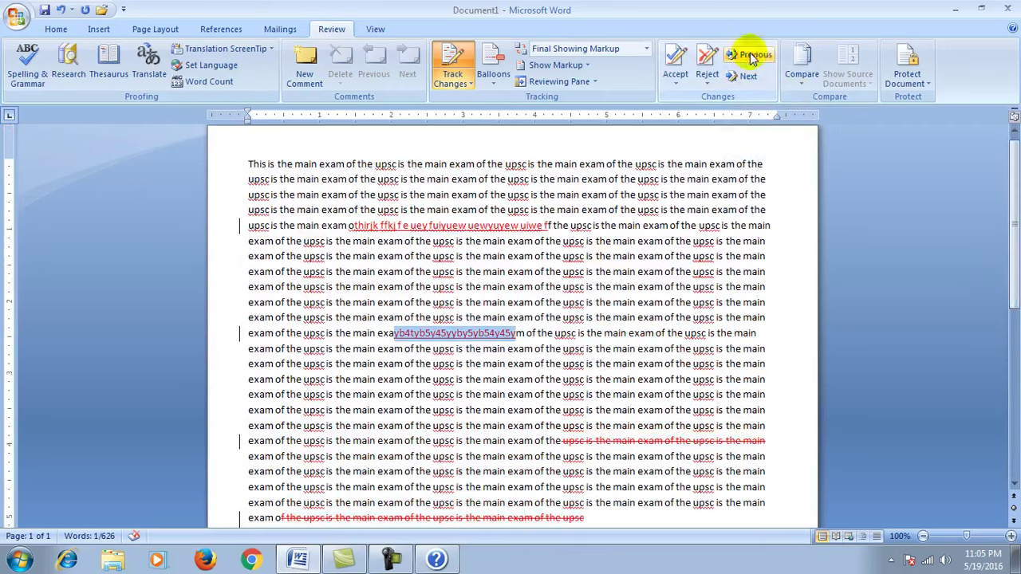
left_click(749, 58)
left_click(748, 77)
left_click(748, 76)
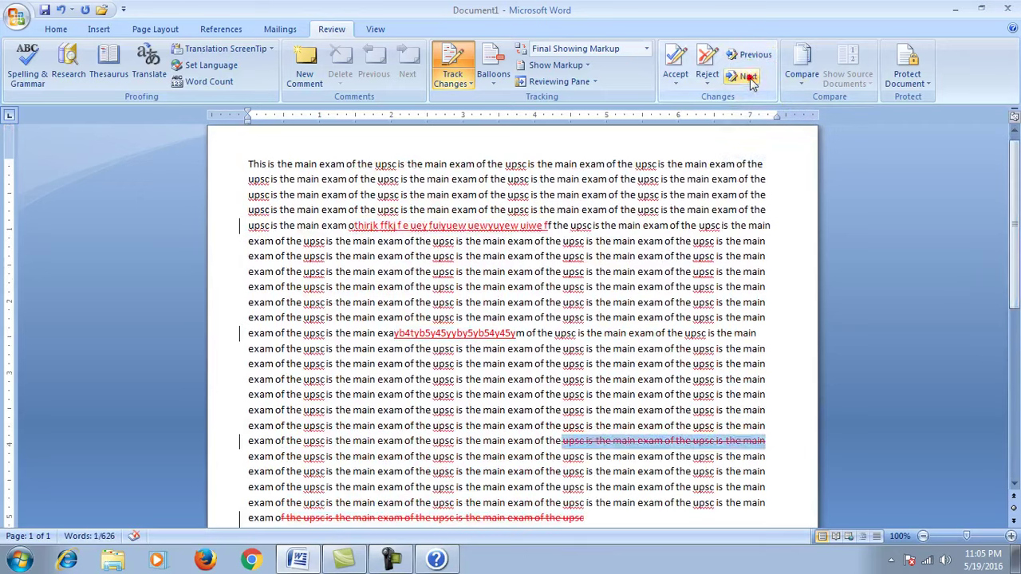
left_click(748, 77)
left_click(748, 76)
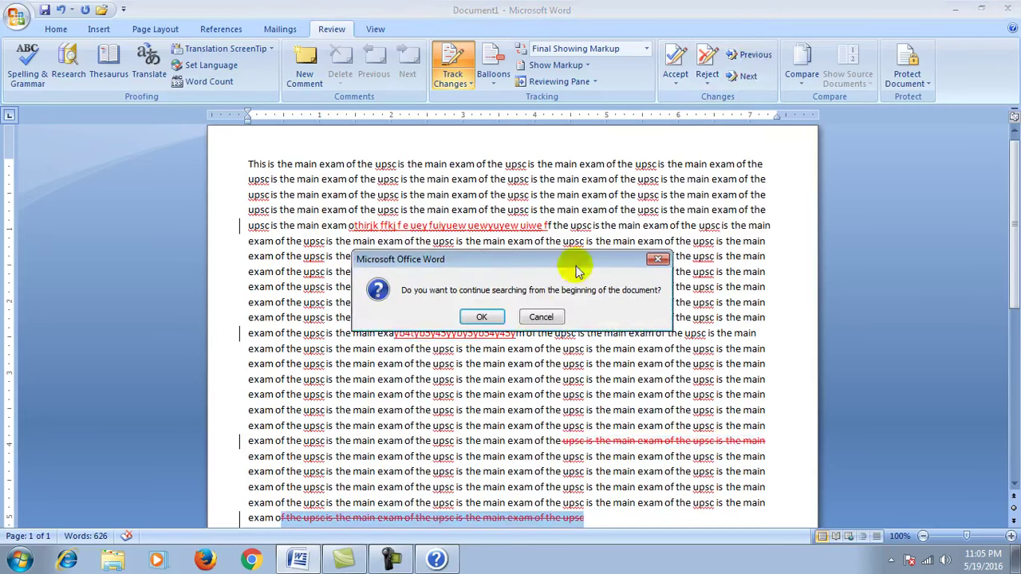
left_click(544, 316)
left_click(750, 54)
left_click(749, 55)
left_click(749, 54)
left_click(748, 77)
left_click(748, 77)
left_click(748, 76)
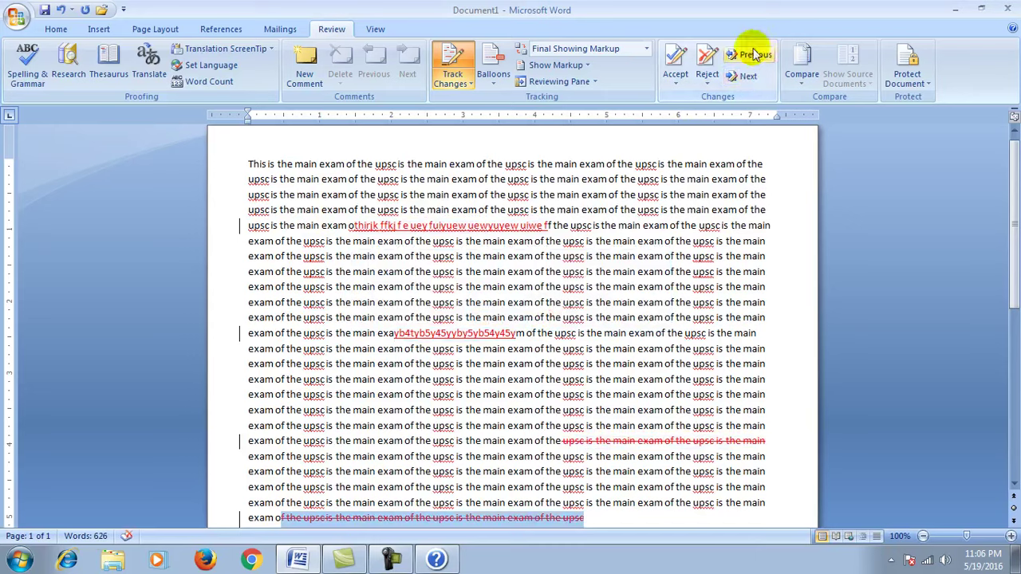
left_click(753, 56)
left_click(753, 56)
left_click(753, 56)
left_click(753, 56)
left_click(753, 55)
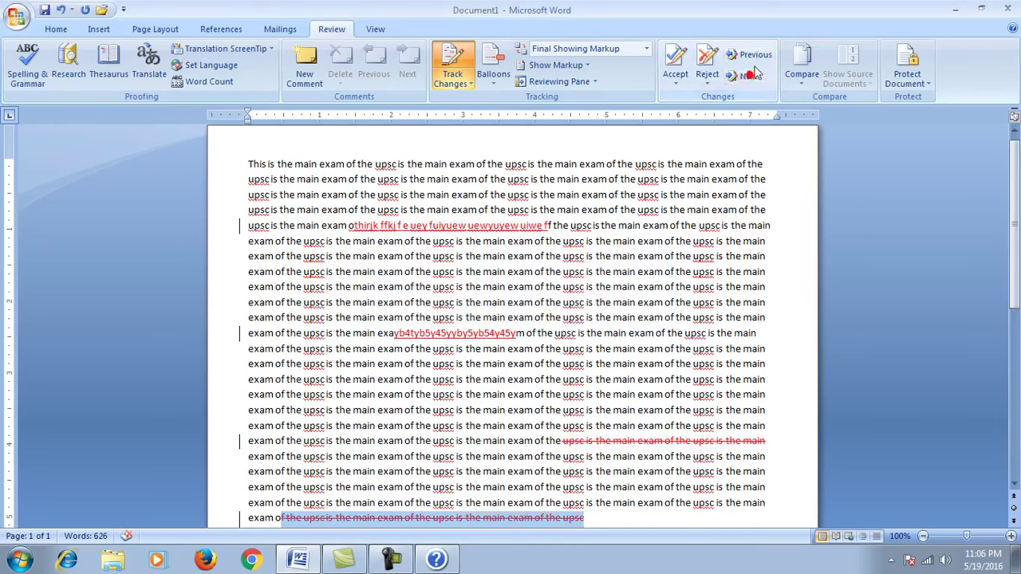
left_click(753, 55)
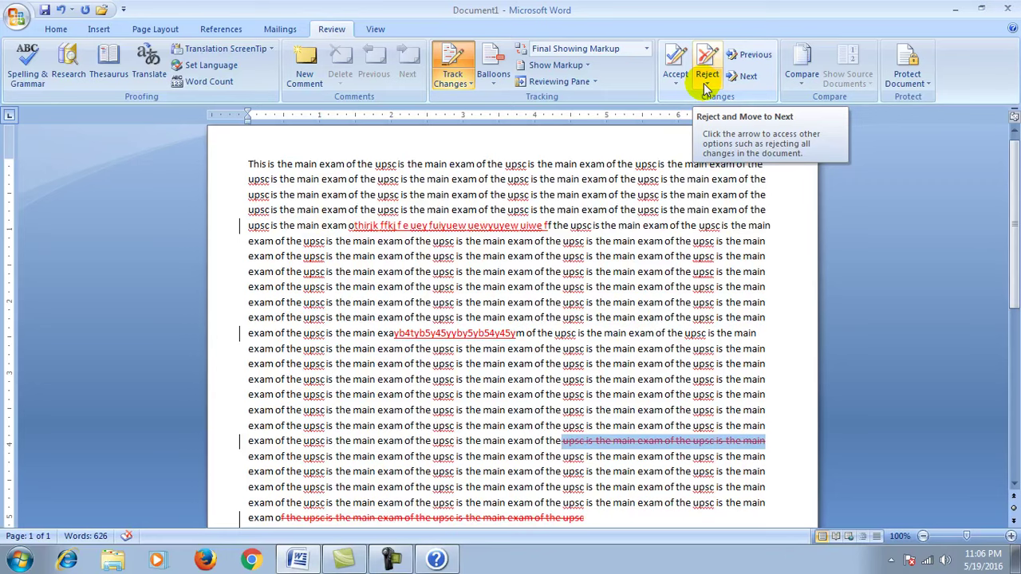
Use Reject All Changes in Document to restore the original 645-word text.
left_click(705, 84)
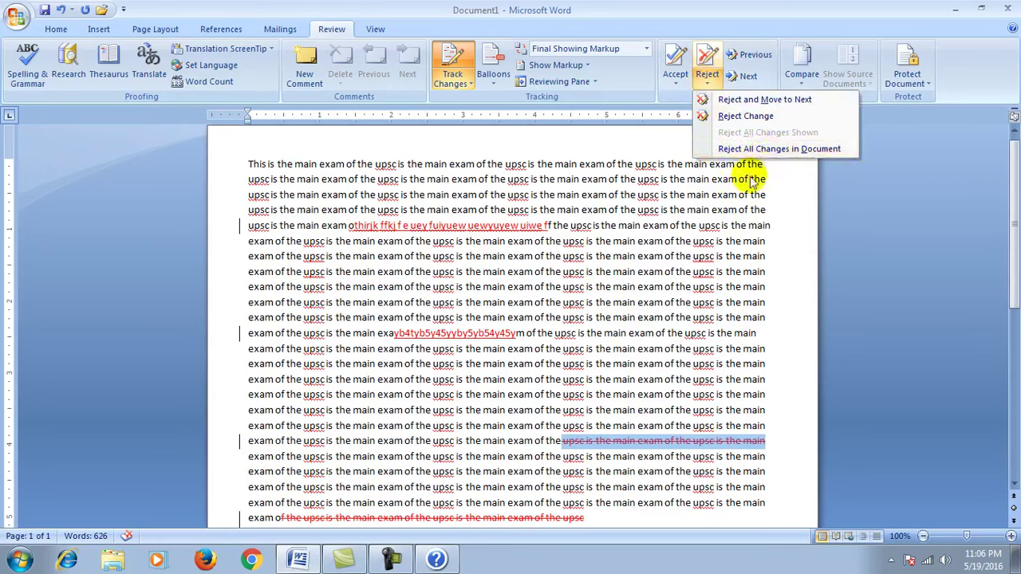
left_click(674, 87)
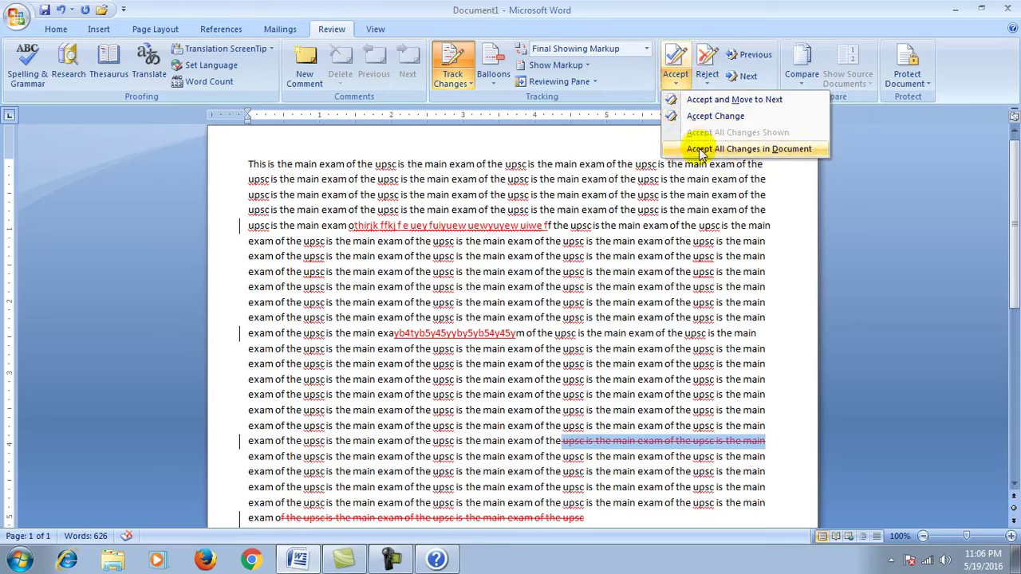
left_click(746, 16)
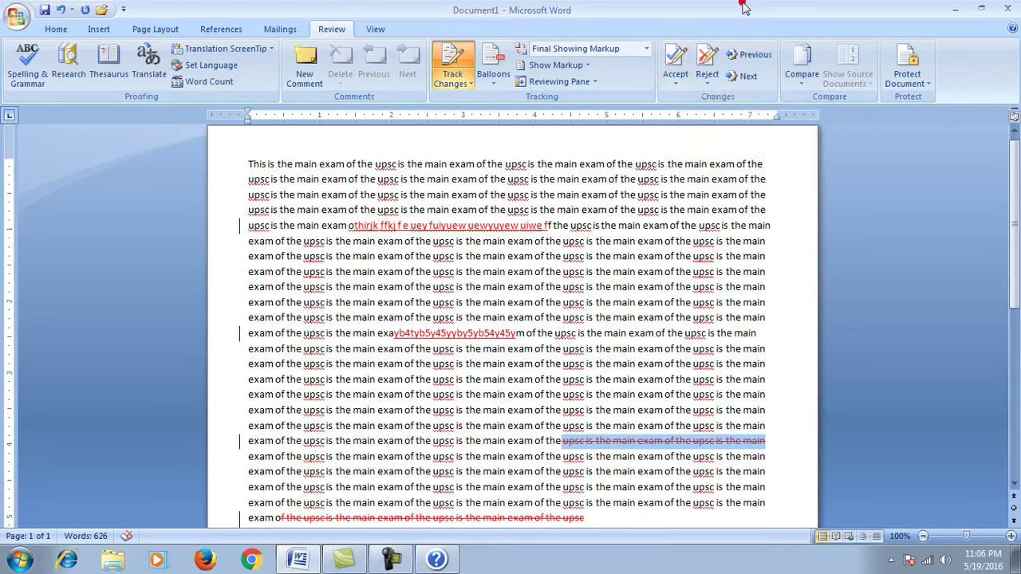
left_click(705, 85)
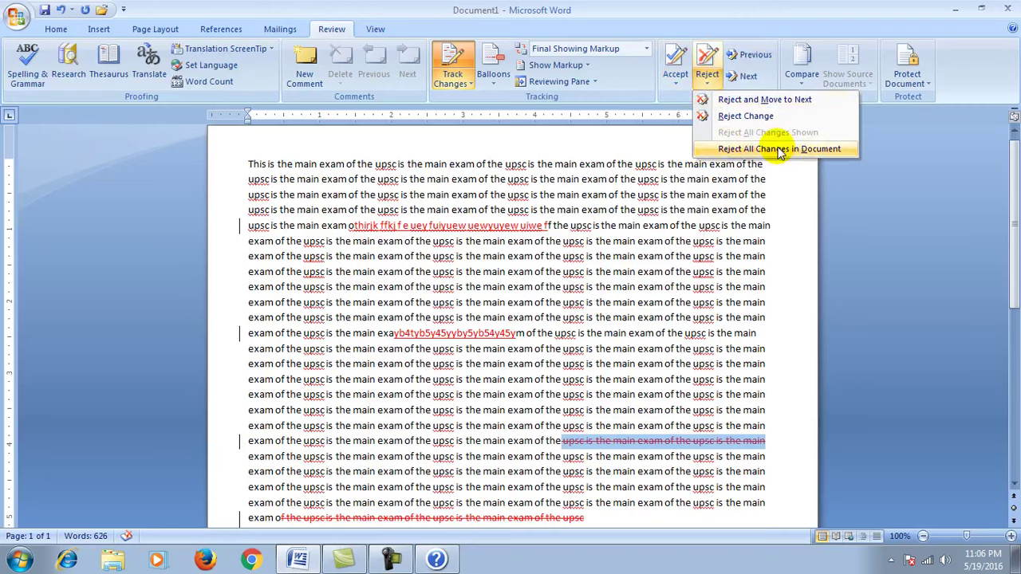
left_click(779, 149)
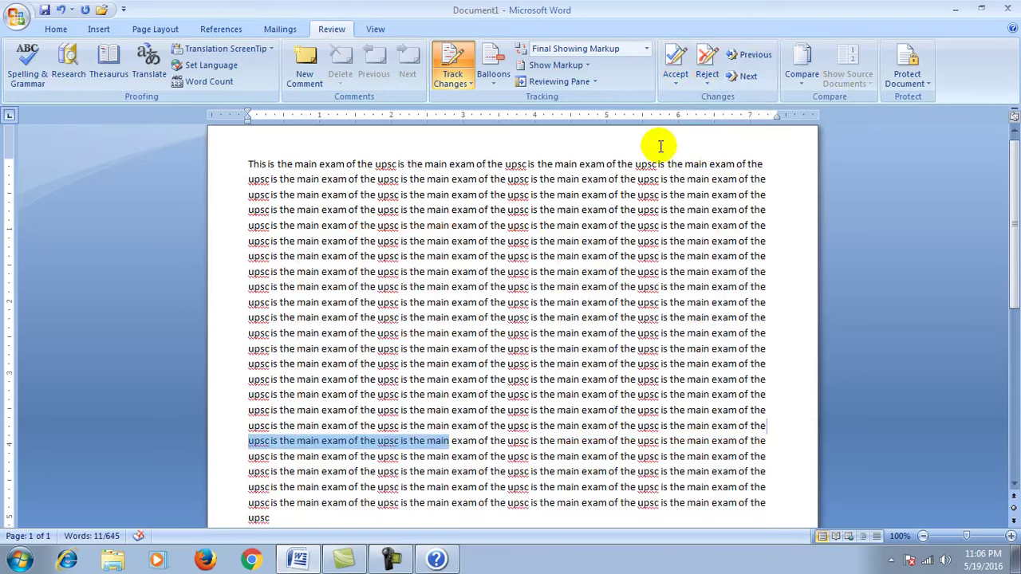
left_click(483, 302)
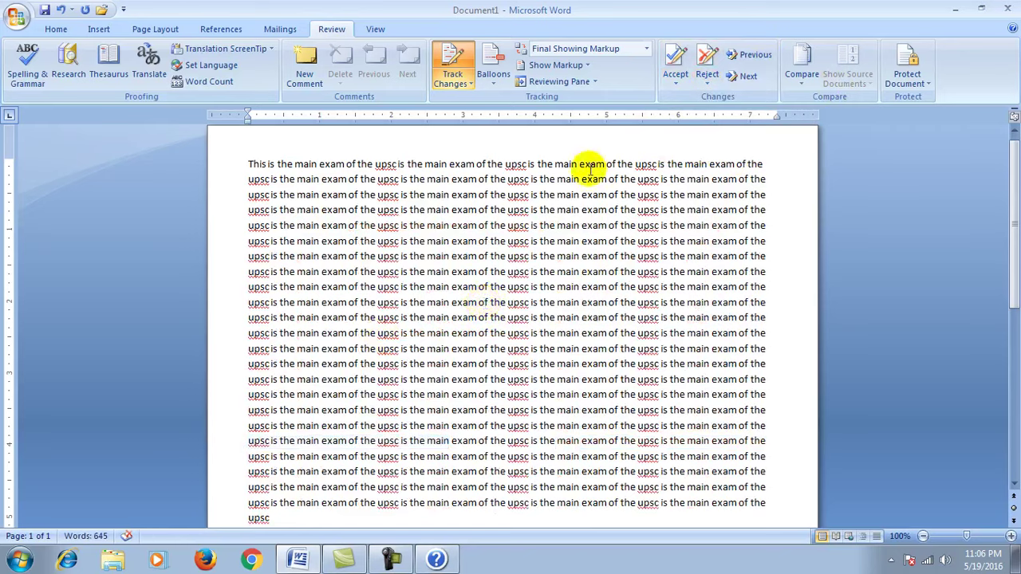
left_click(372, 313)
type("hjfjhewgfhjefhjwef")
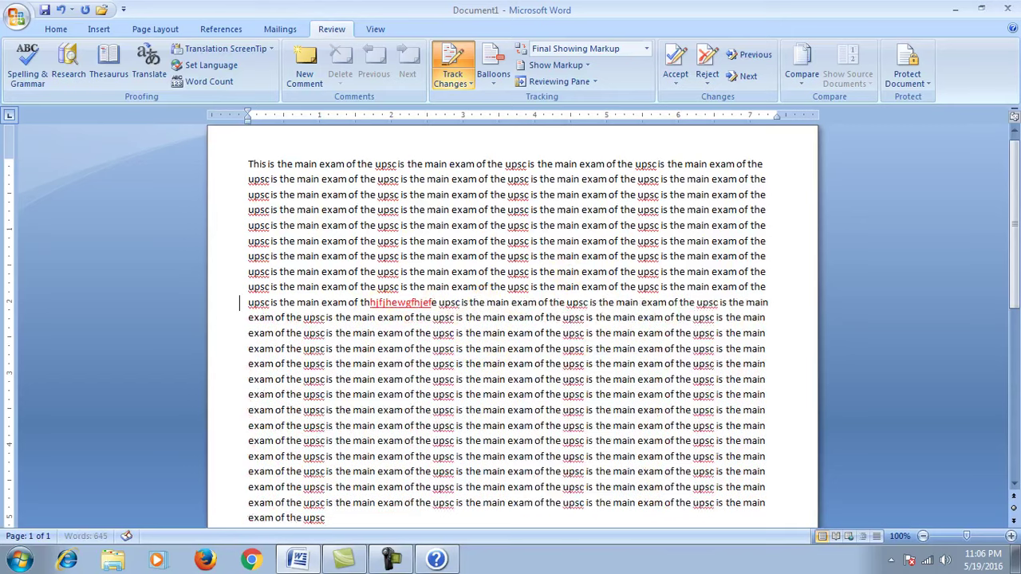
left_click(471, 393)
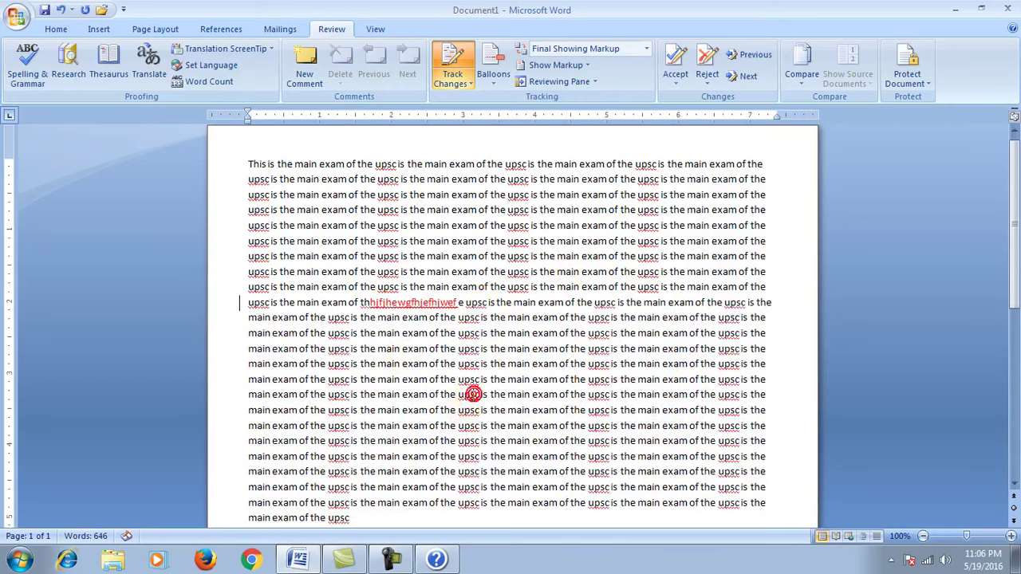
key("ctrl+shift+Left")
key("ctrl+shift+Left")
key("ctrl+shift+Left")
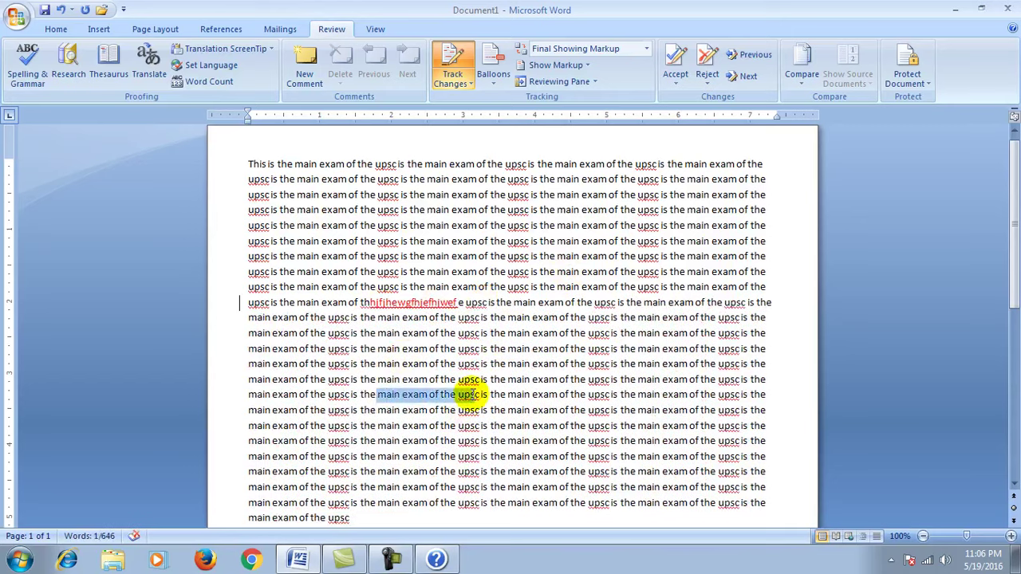
key("ctrl+shift+Left")
key("Delete")
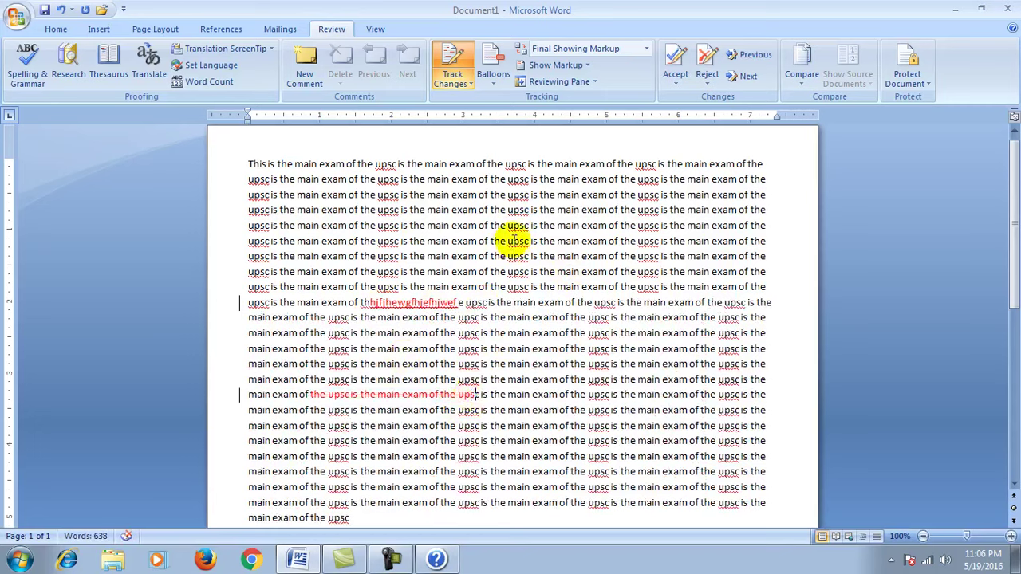
left_click(461, 68)
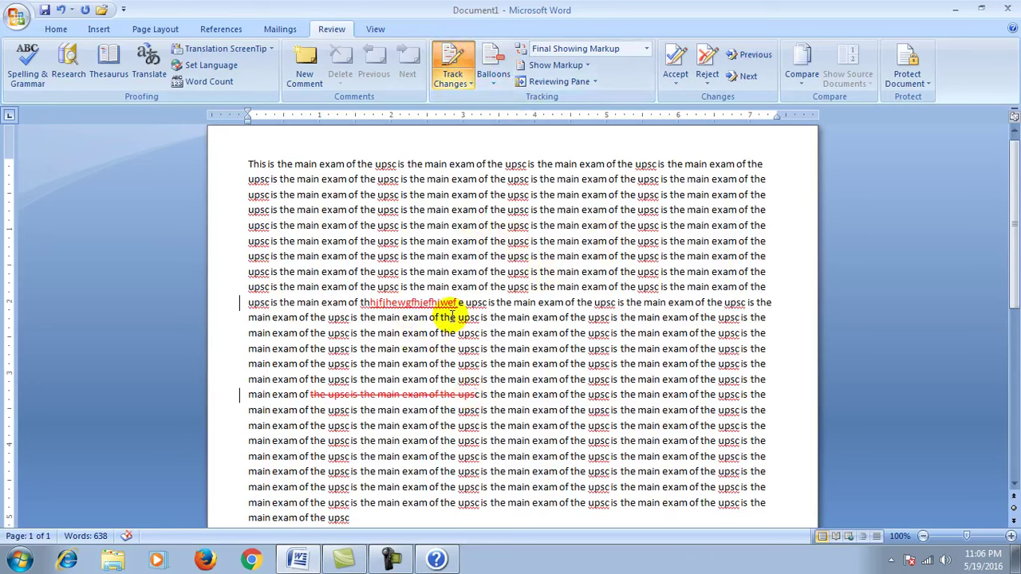
left_click(707, 78)
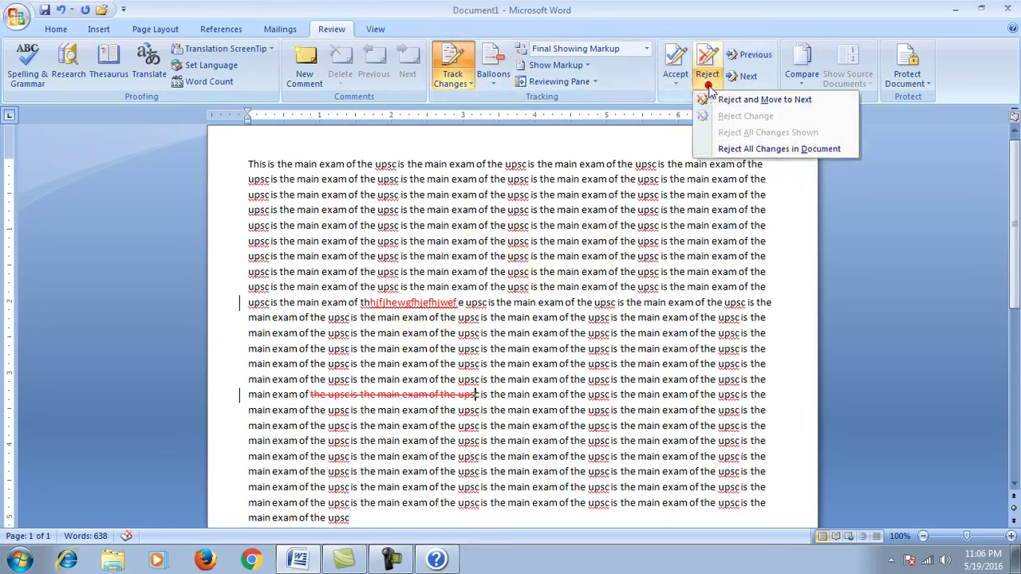
left_click(729, 149)
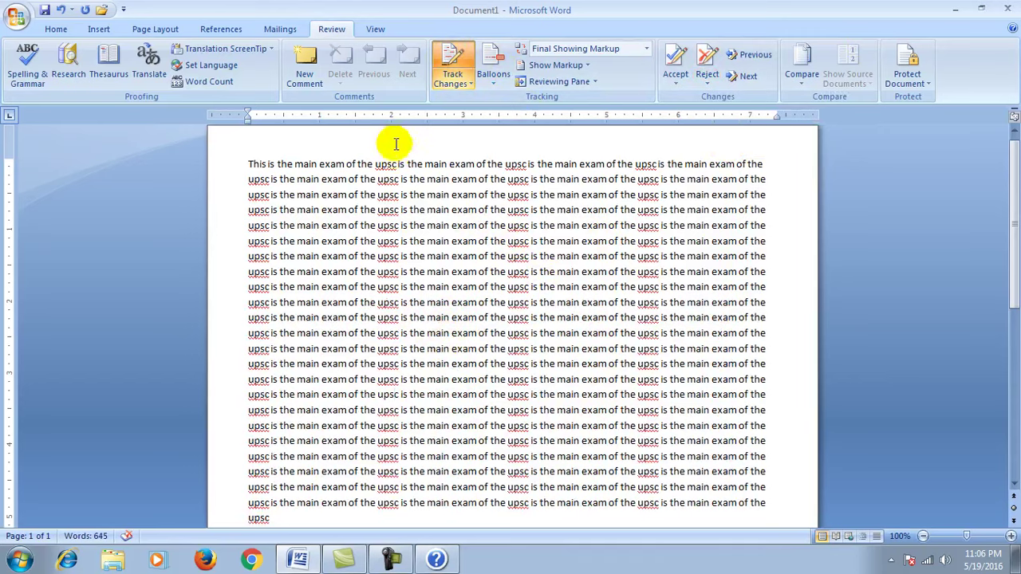
With tracking off, delete the last lines, type 'wdfyewf twyfteufwerewuyf' after upsc, and show Compare options.
left_click(452, 62)
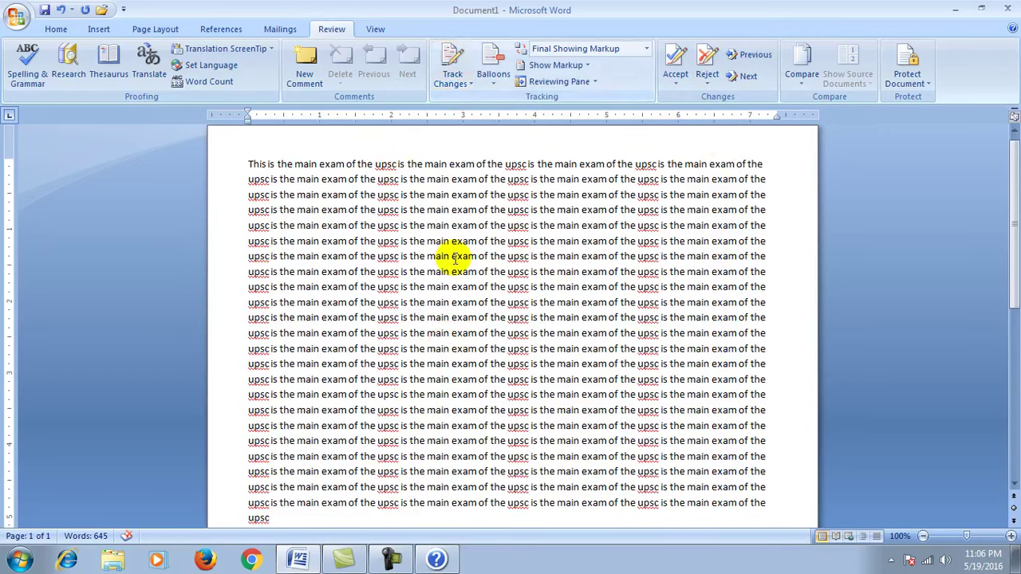
scroll(454, 258, "down", 3)
left_click(299, 377)
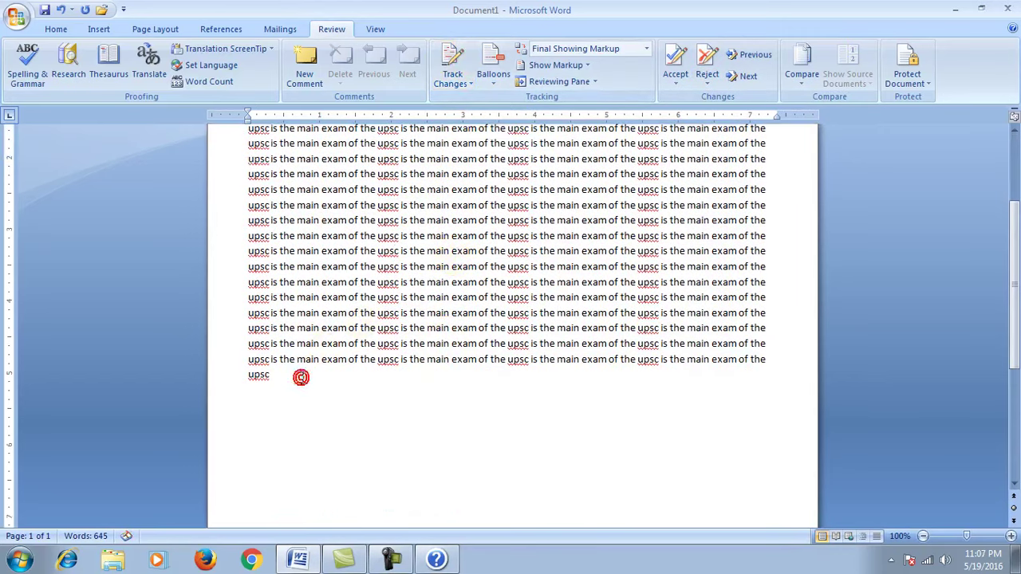
key("shift+Up")
key("shift+Up")
key("shift+Up")
key("shift+Up")
key("shift+Up")
key("shift+Up")
key("Delete")
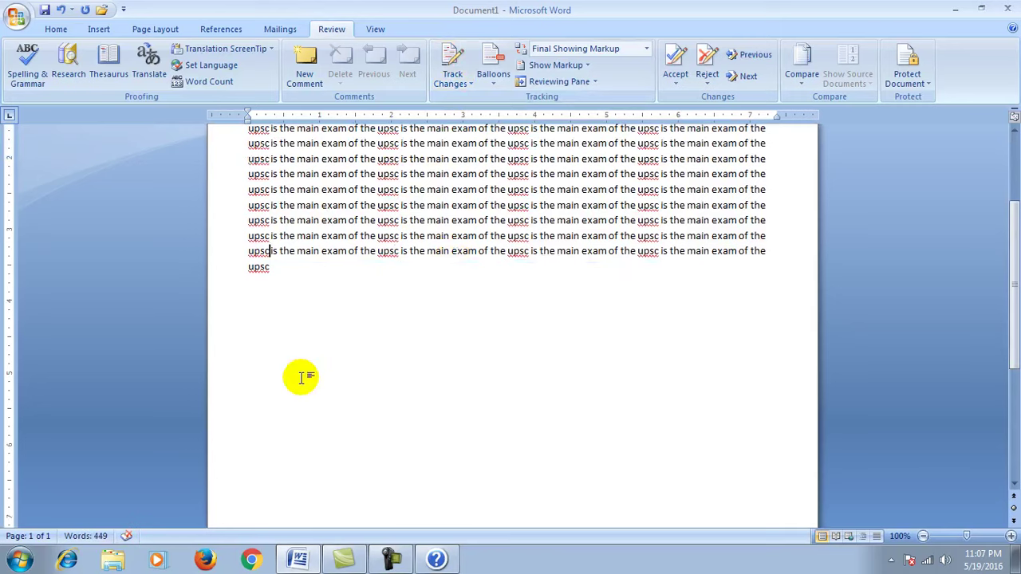
type("wdfyewf twyfteufwerewuy")
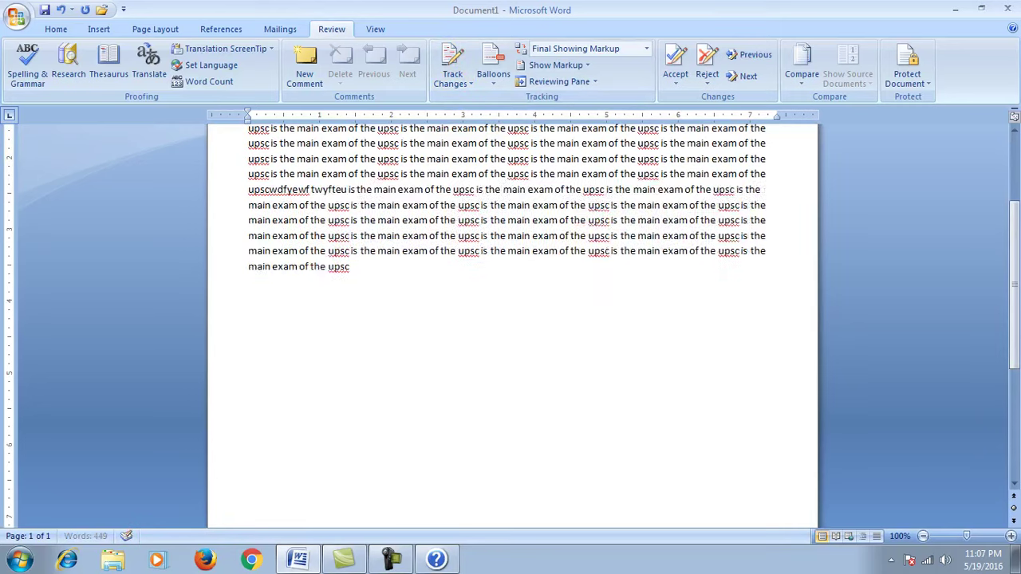
type("f")
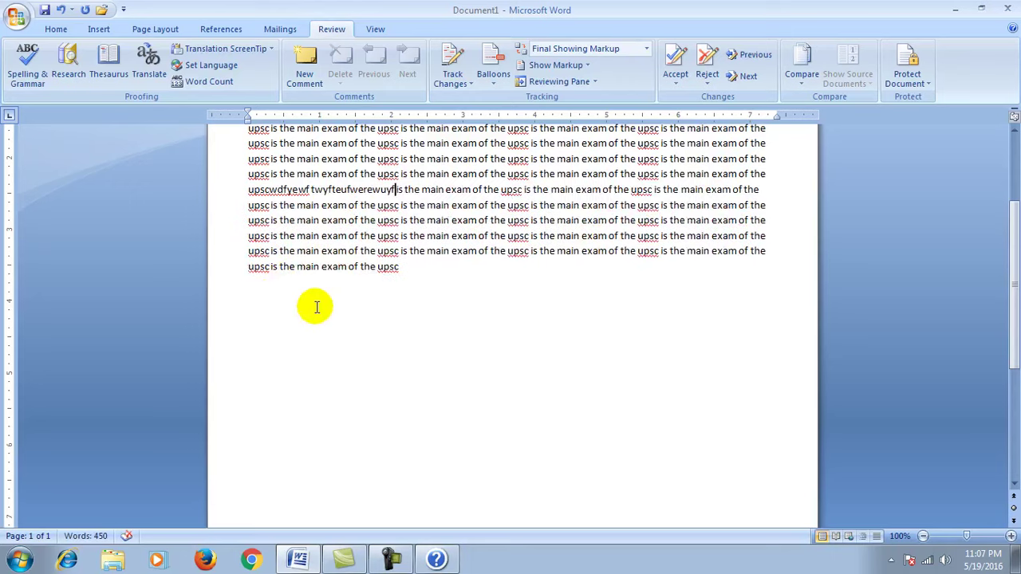
left_click(800, 72)
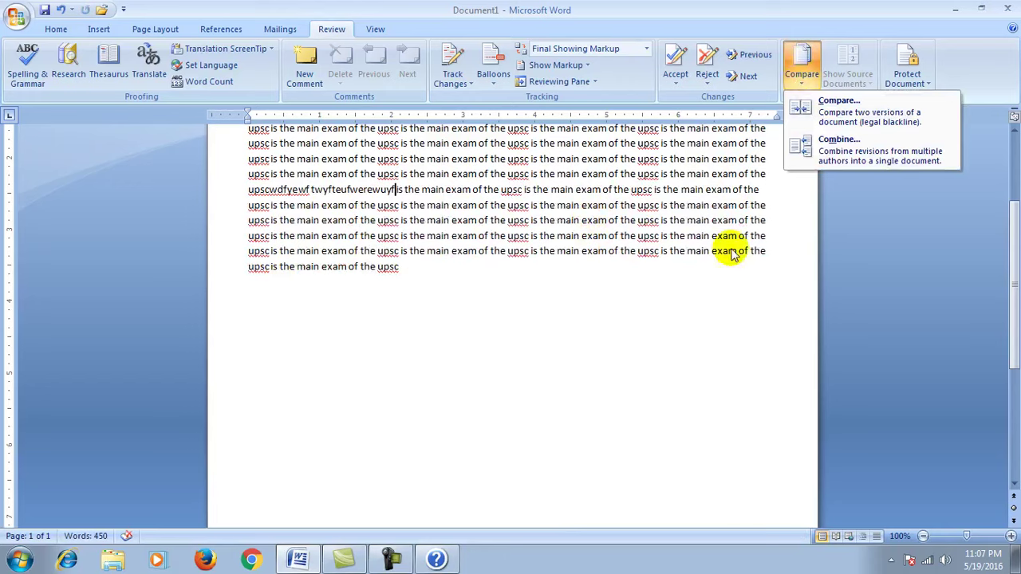
Dismiss the Compare options and open Restrict Formatting and Editing from Protect Document.
key("Escape")
left_click(907, 72)
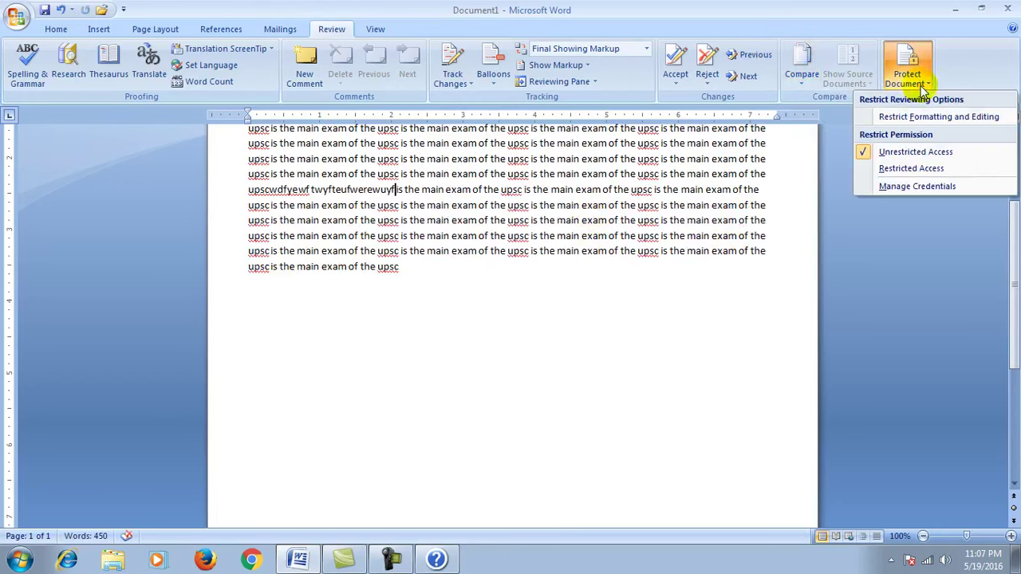
left_click(652, 175)
scroll(638, 266, "up", 4)
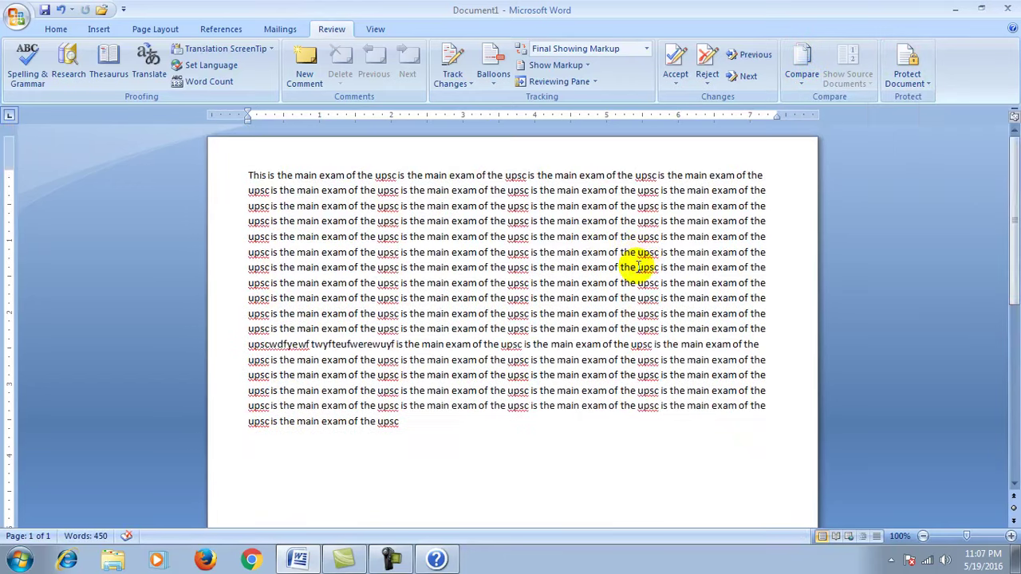
left_click(917, 71)
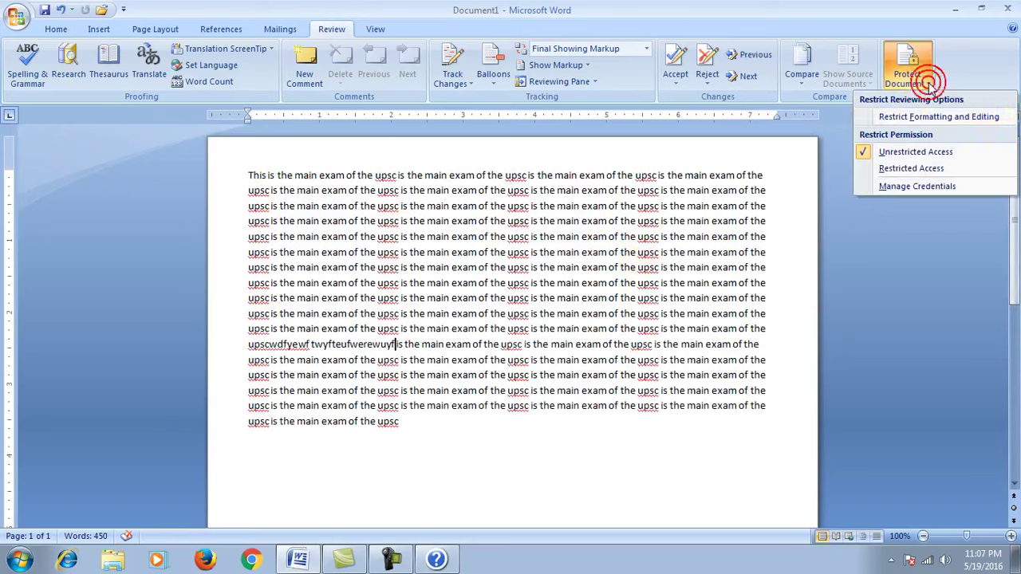
mouse_move(938, 117)
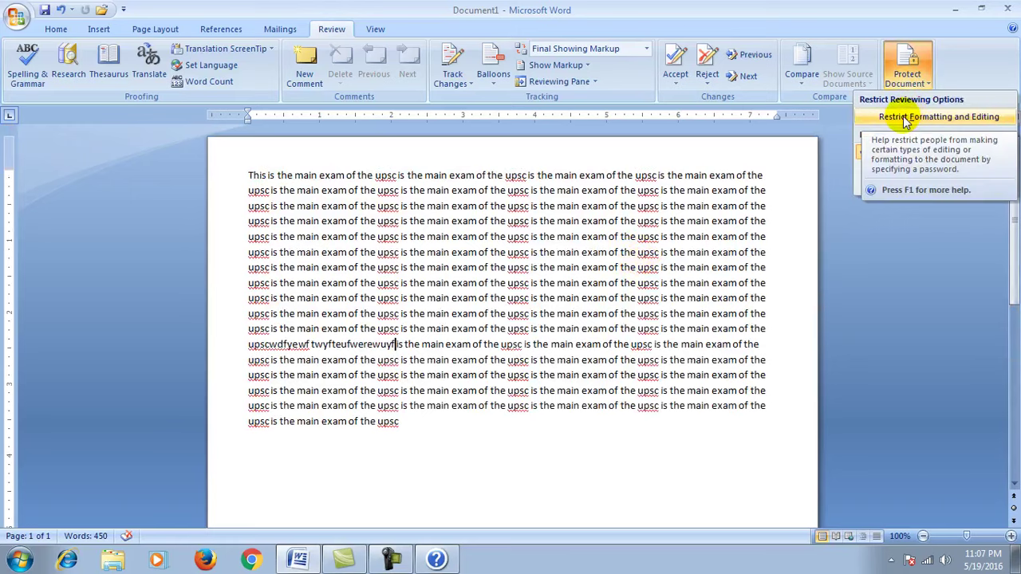
left_click(906, 120)
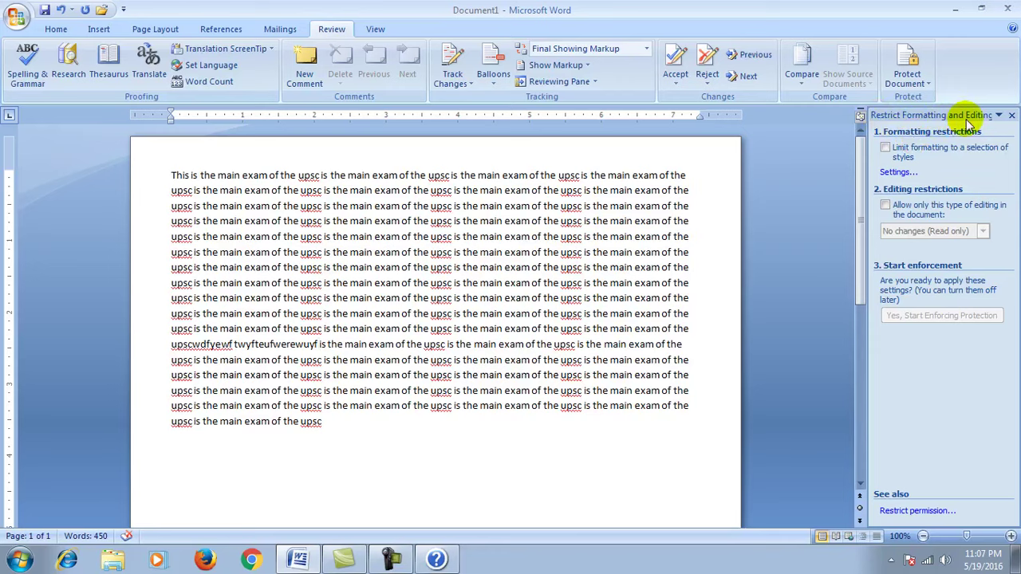
Limit formatting to selected styles, restrict editing to 'No changes (Read only)', and allow Everyone as an exception.
left_click(886, 149)
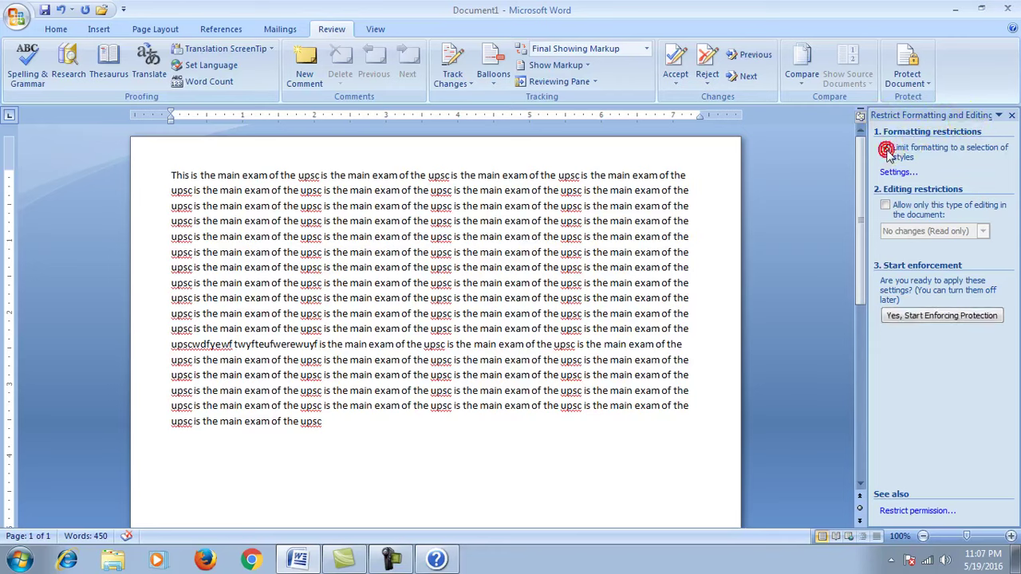
left_click(886, 206)
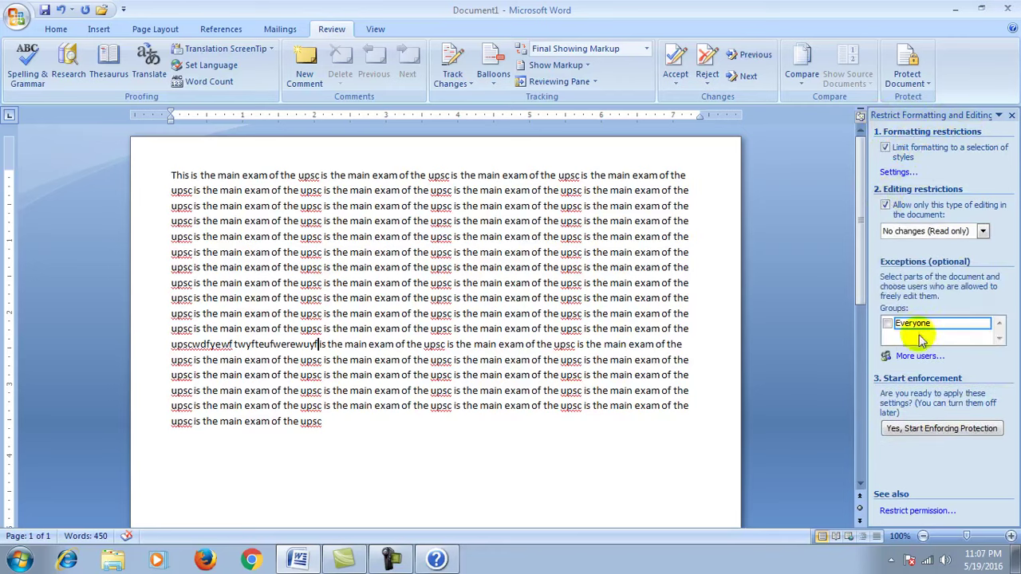
left_click(890, 327)
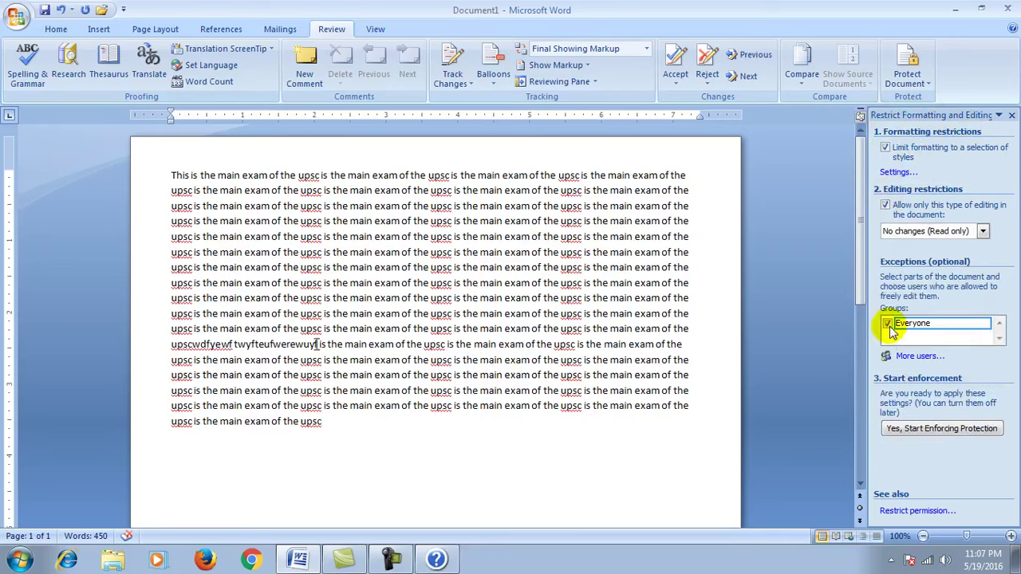
Start enforcing protection with a confirmed password, then check that the text can't be edited.
left_click(936, 431)
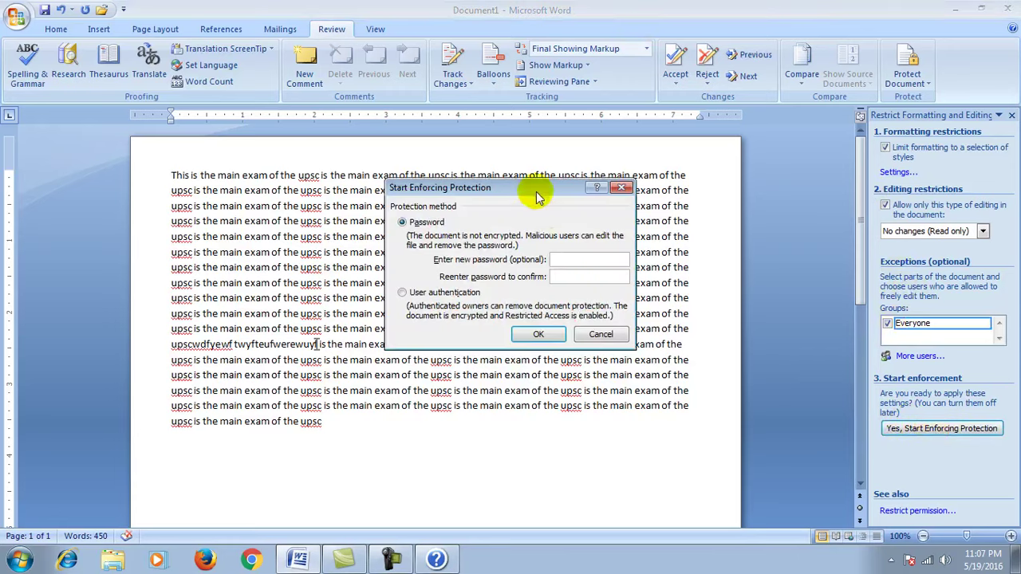
left_click_drag(533, 189, 484, 193)
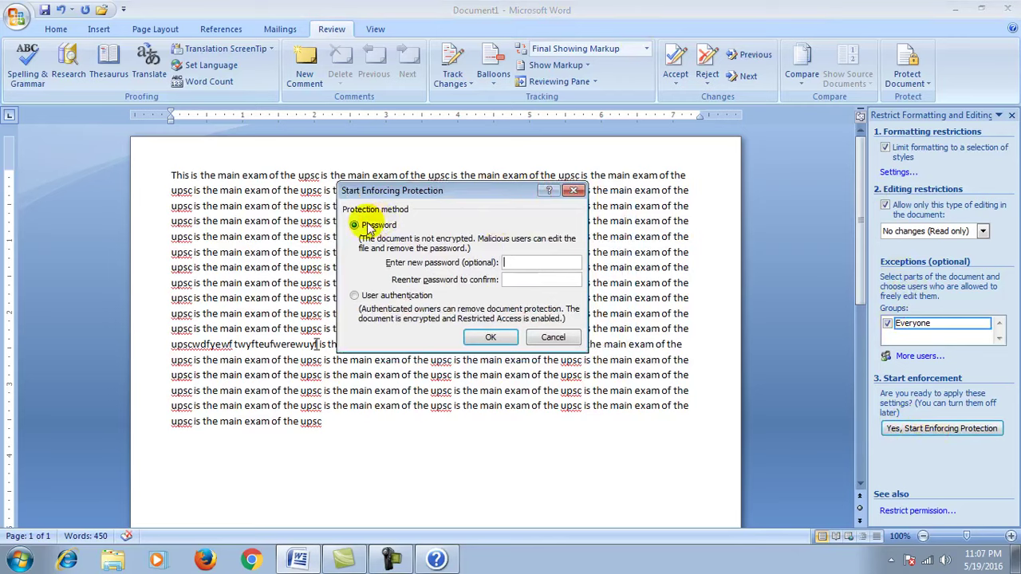
left_click(512, 262)
type("1")
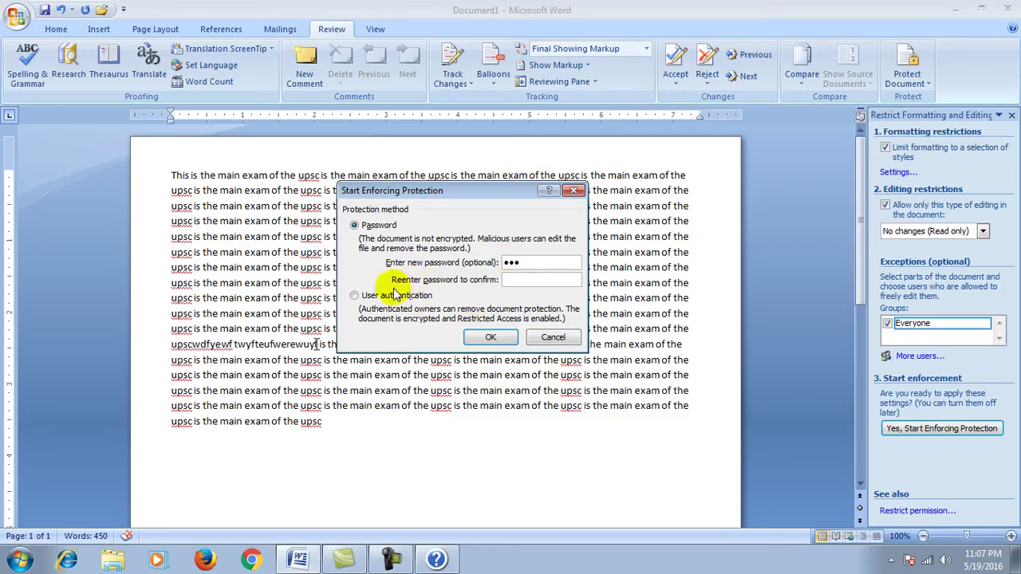
left_click(514, 280)
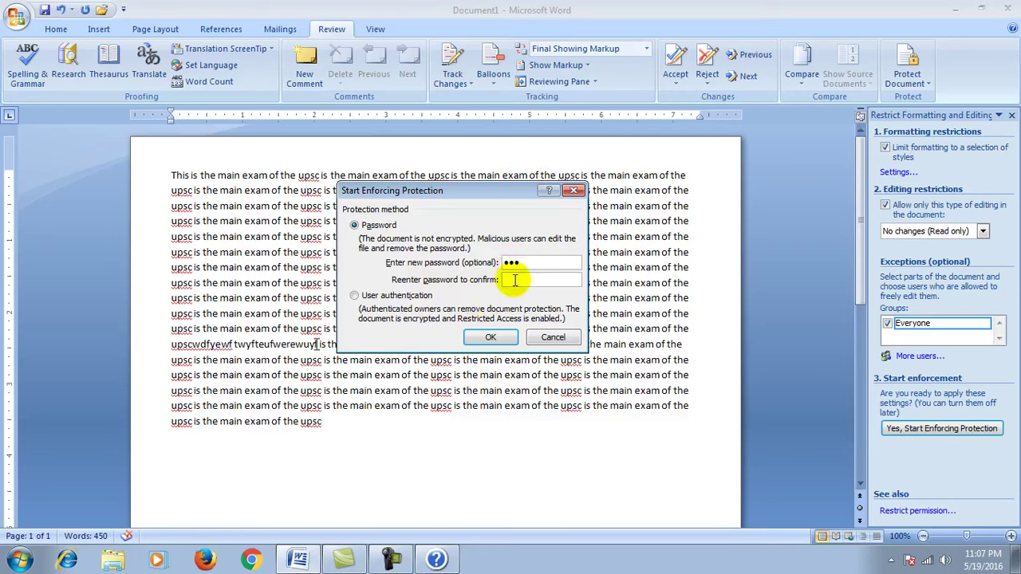
left_click(493, 337)
left_click(441, 265)
left_click(299, 218)
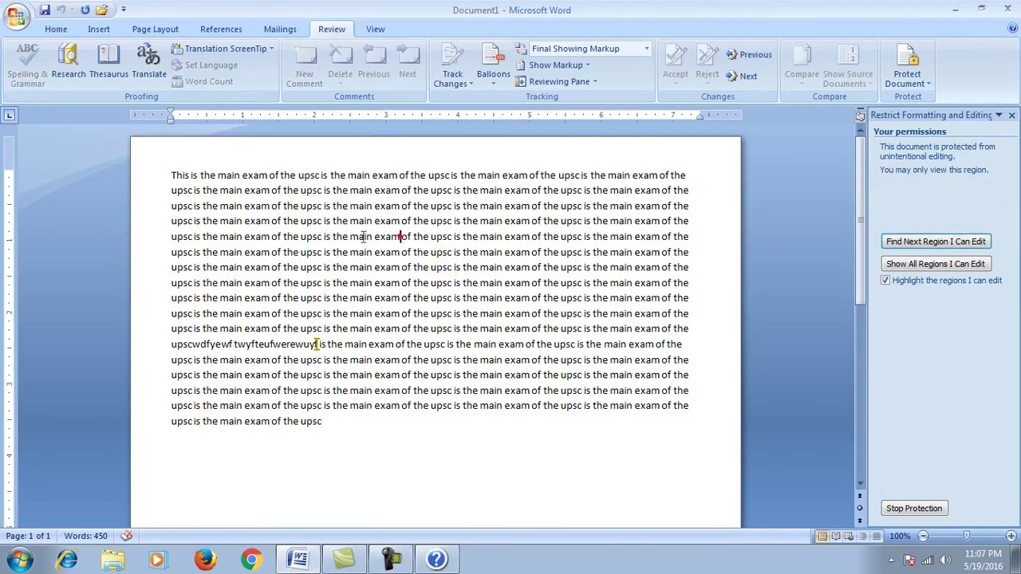
left_click_drag(255, 218, 276, 205)
key("shift+Down")
key("shift+Down")
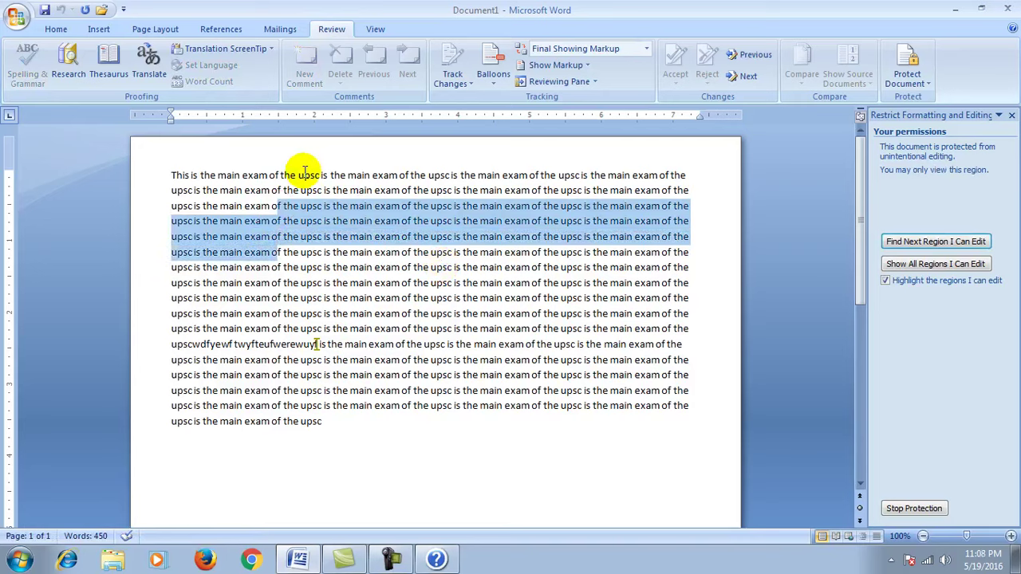
left_click(303, 170)
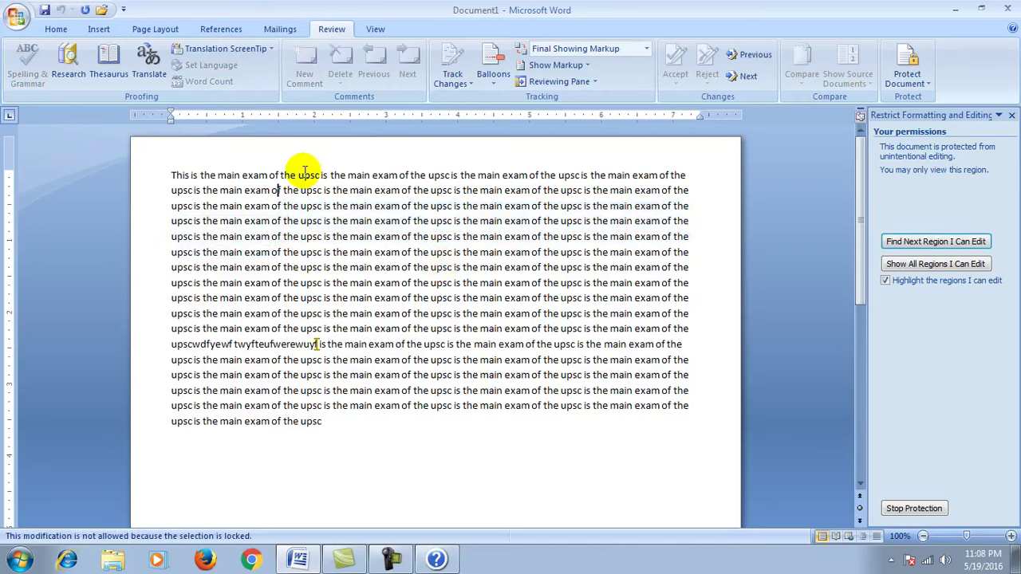
left_click(250, 387)
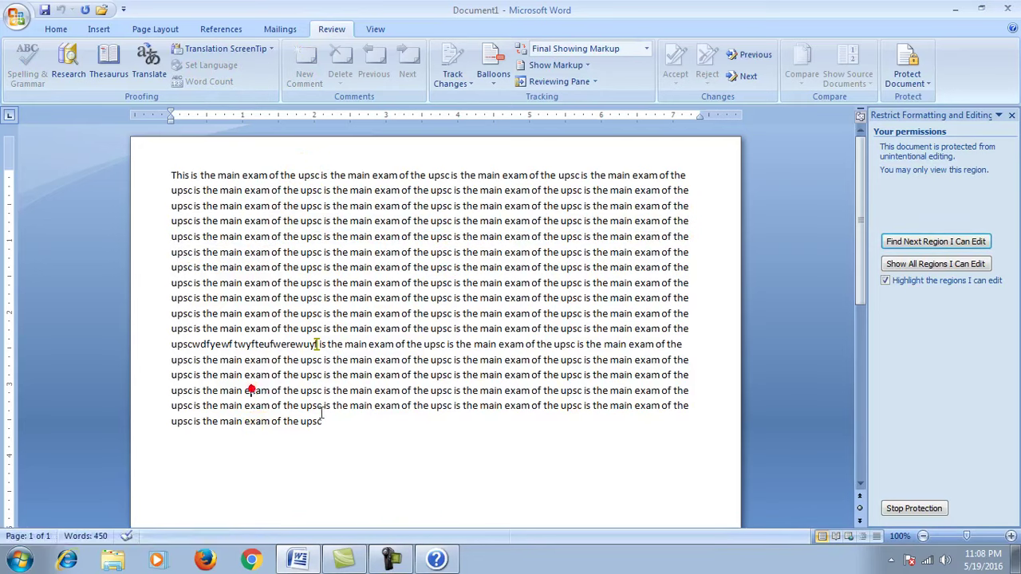
left_click(416, 371)
left_click(489, 312)
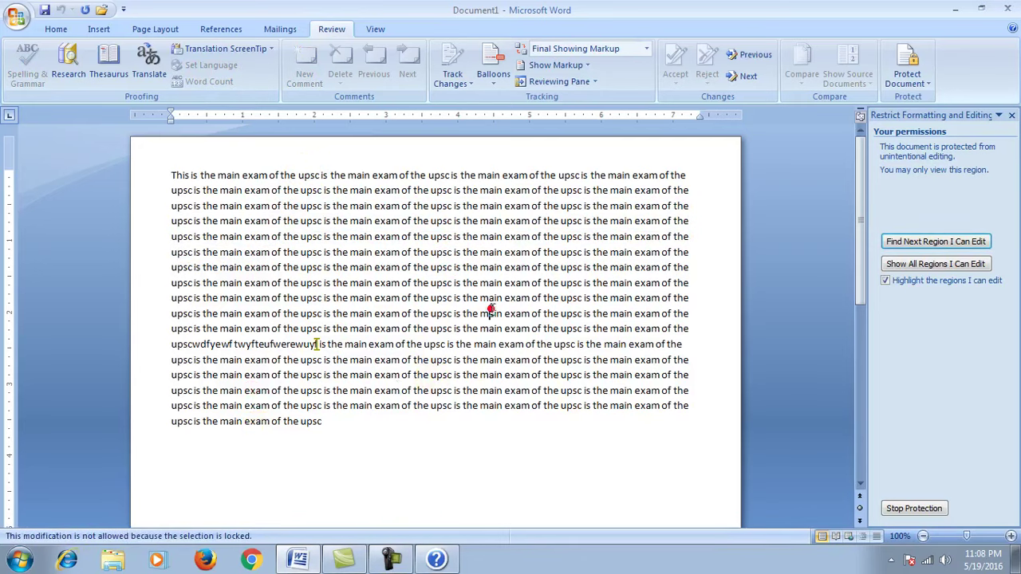
left_click(913, 509)
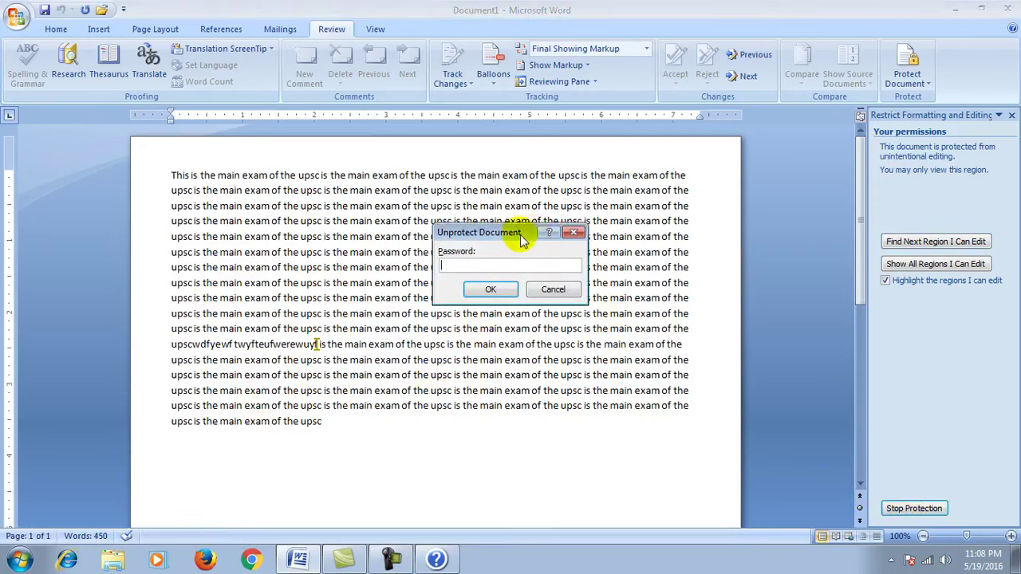
Enter the password in Unprotect Document to lift protection, then close the restriction pane.
left_click_drag(516, 234, 527, 223)
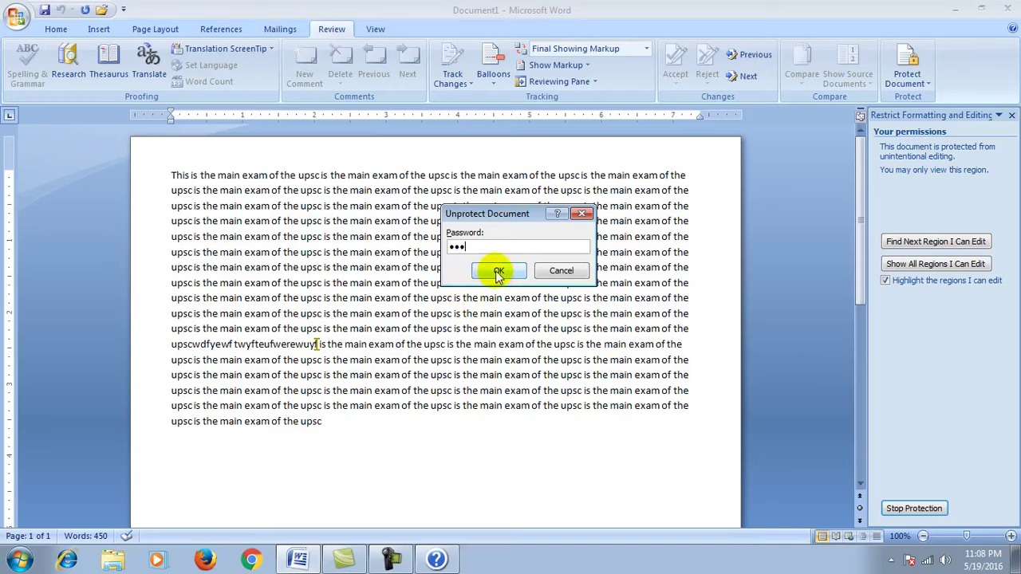
left_click(495, 271)
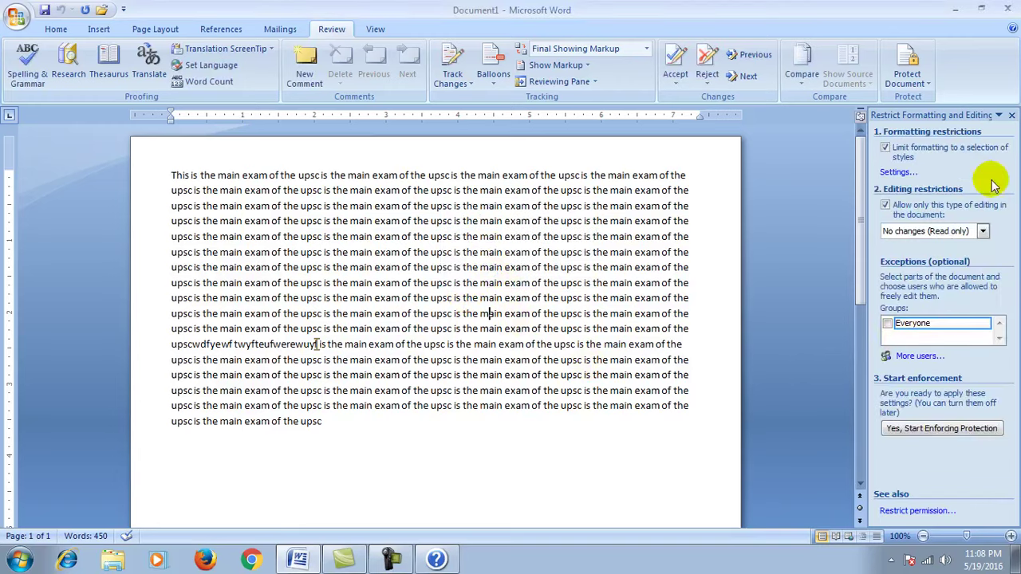
left_click(1011, 118)
Type 'r98237r76823r782' inside upsc on line 7, then a new paragraph 'Oiut u2tuio34ti'.
left_click(392, 267)
type("r98237r76823r782")
key("Return")
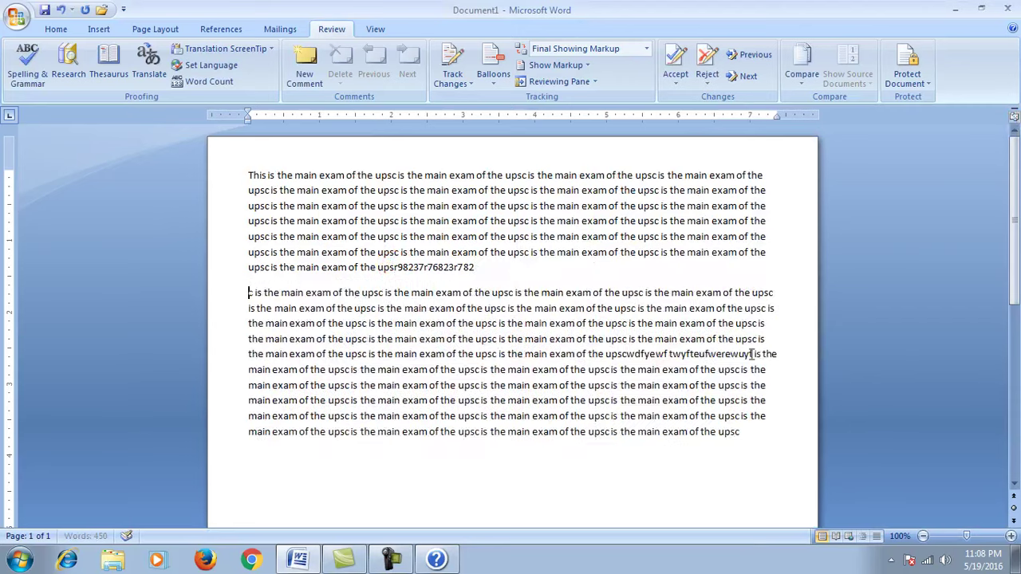
type("Oiut u2tuio34ti")
Select and delete all the text, leaving an empty page, and briefly view the Protect Document options.
key("ctrl+a")
key("Delete")
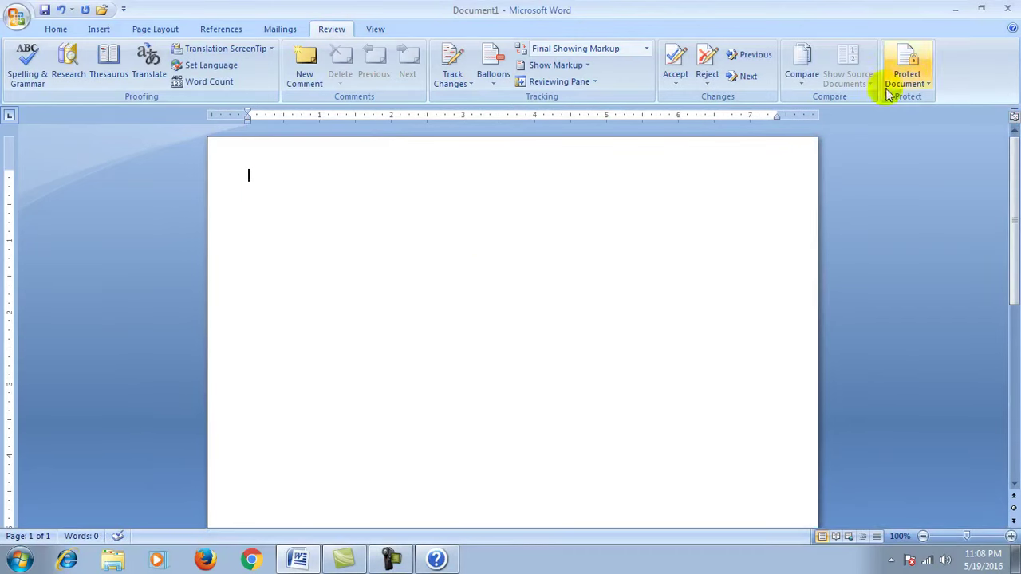
left_click(907, 68)
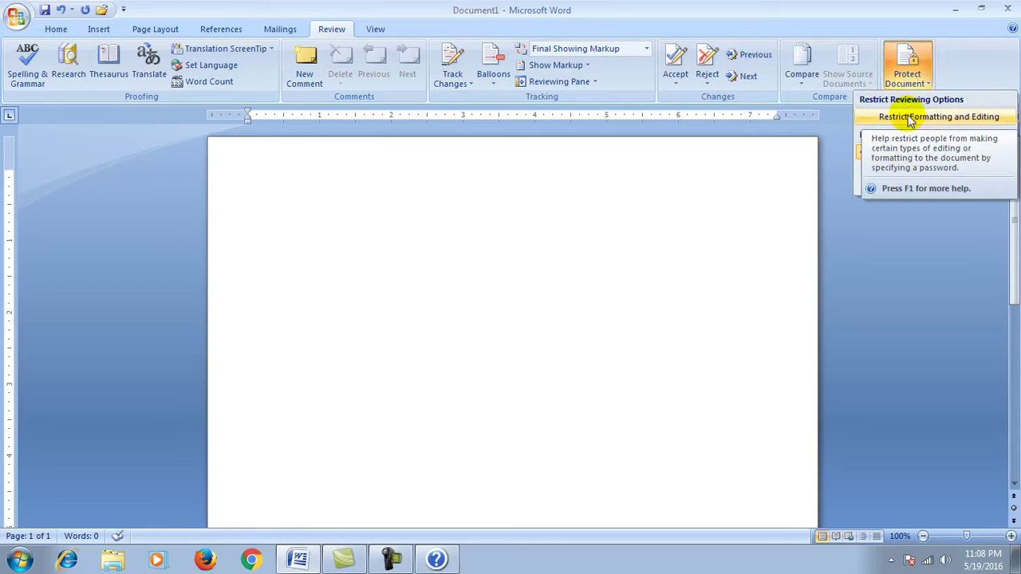
left_click(700, 203)
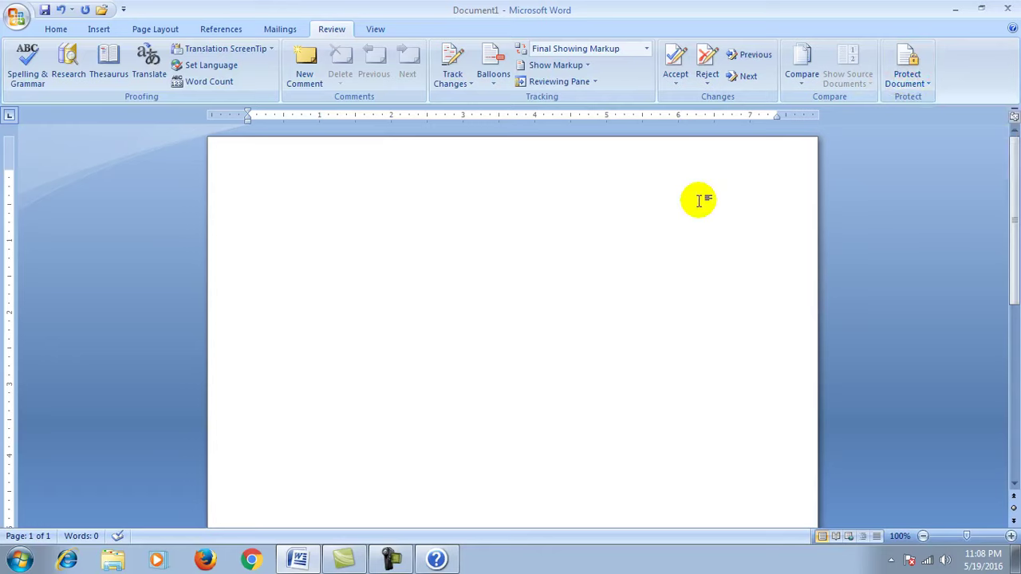
left_click(390, 560)
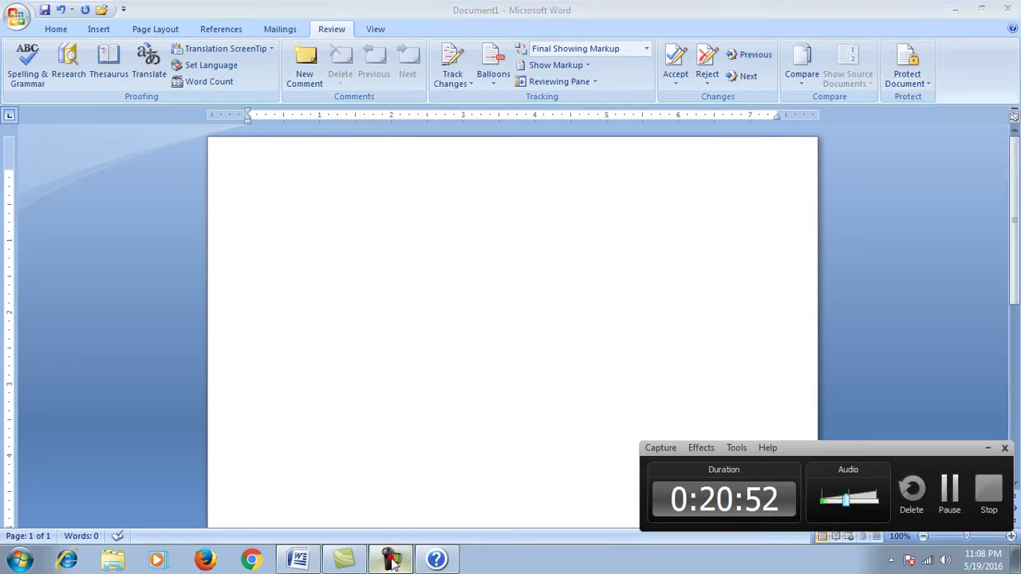